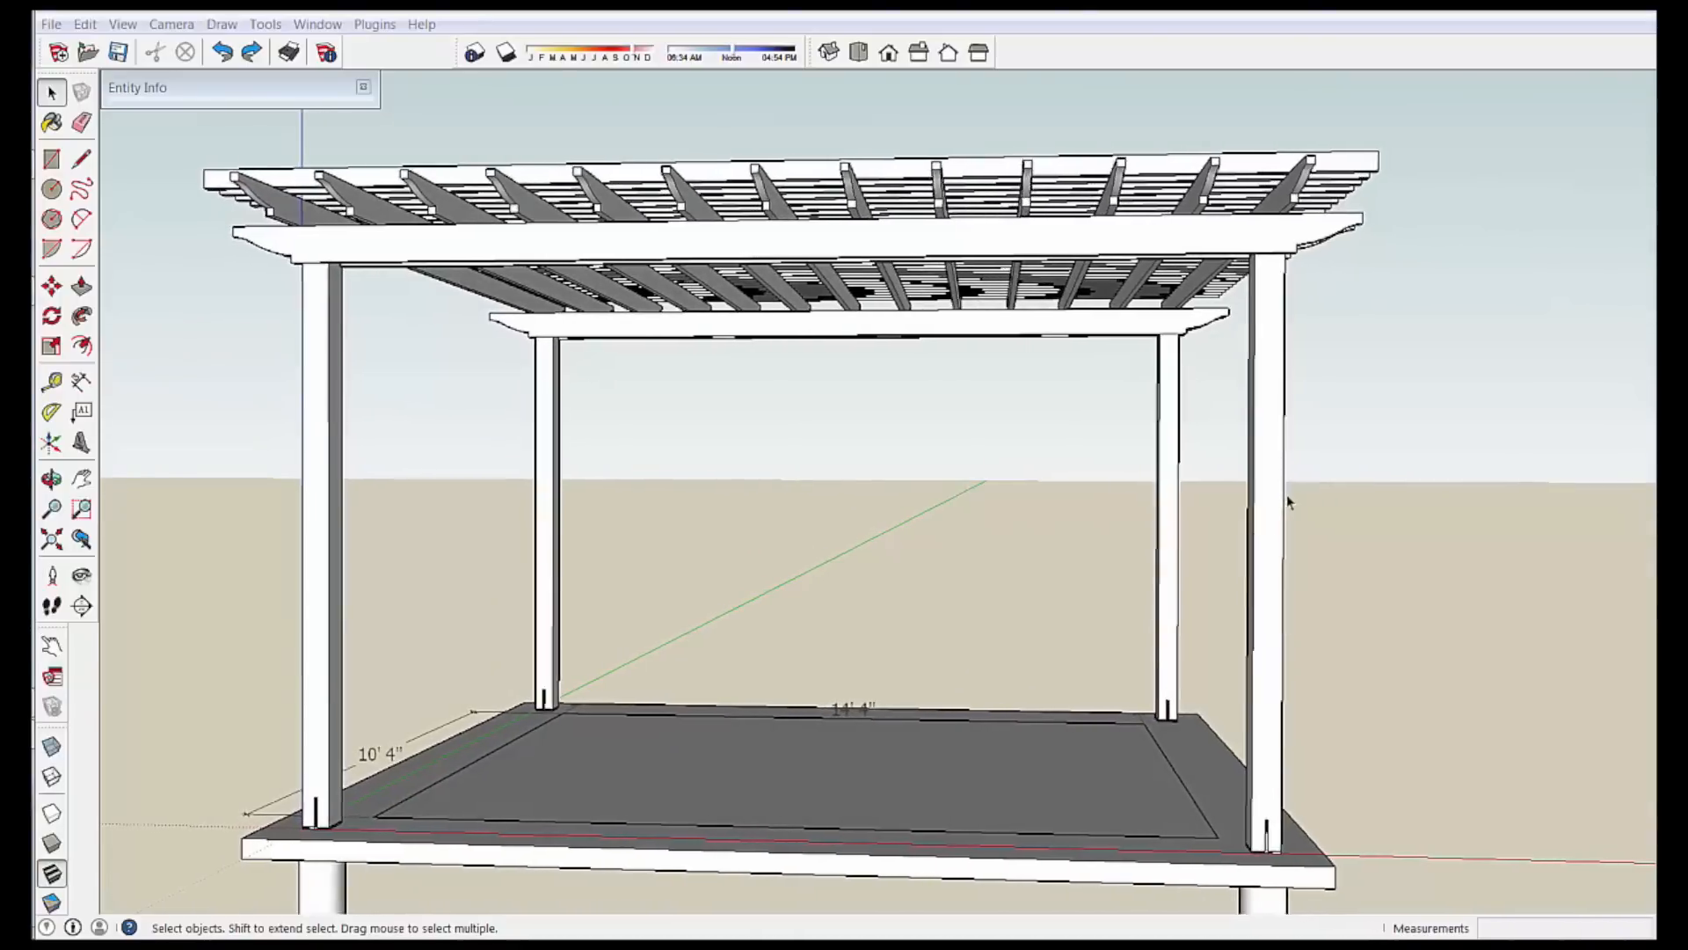
Draw a small rectangle with a 1" side on the deck surface at its front corner.
click(51, 160)
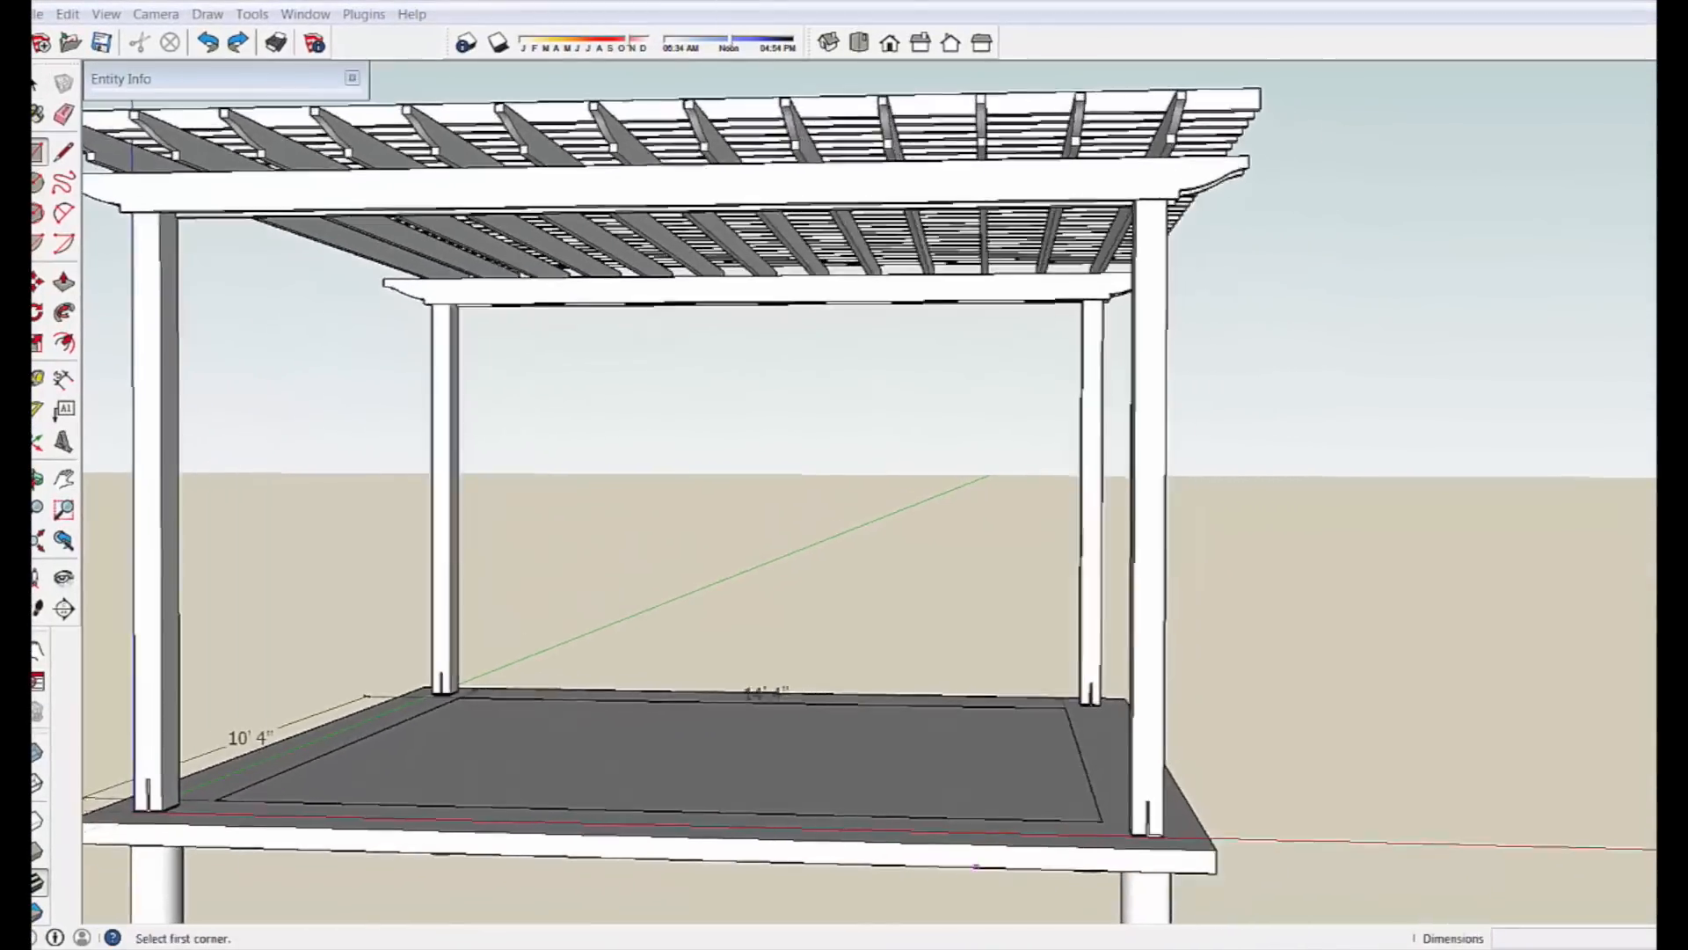
scroll(1383, 862, up, 6)
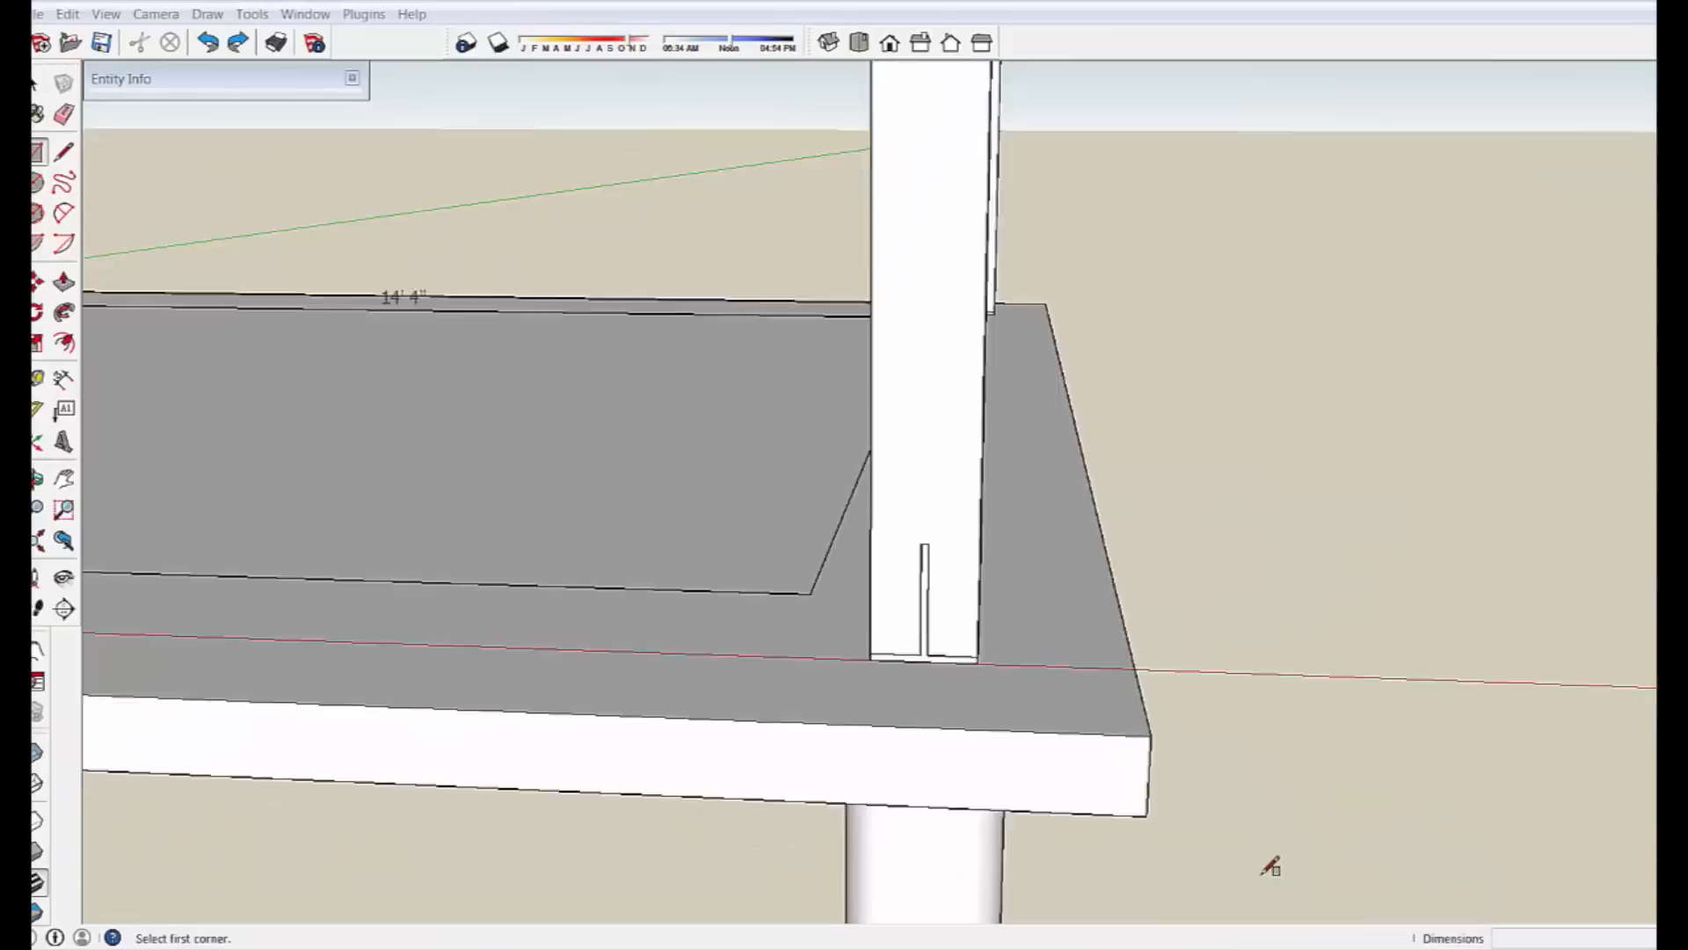
click(1176, 754)
click(1128, 723)
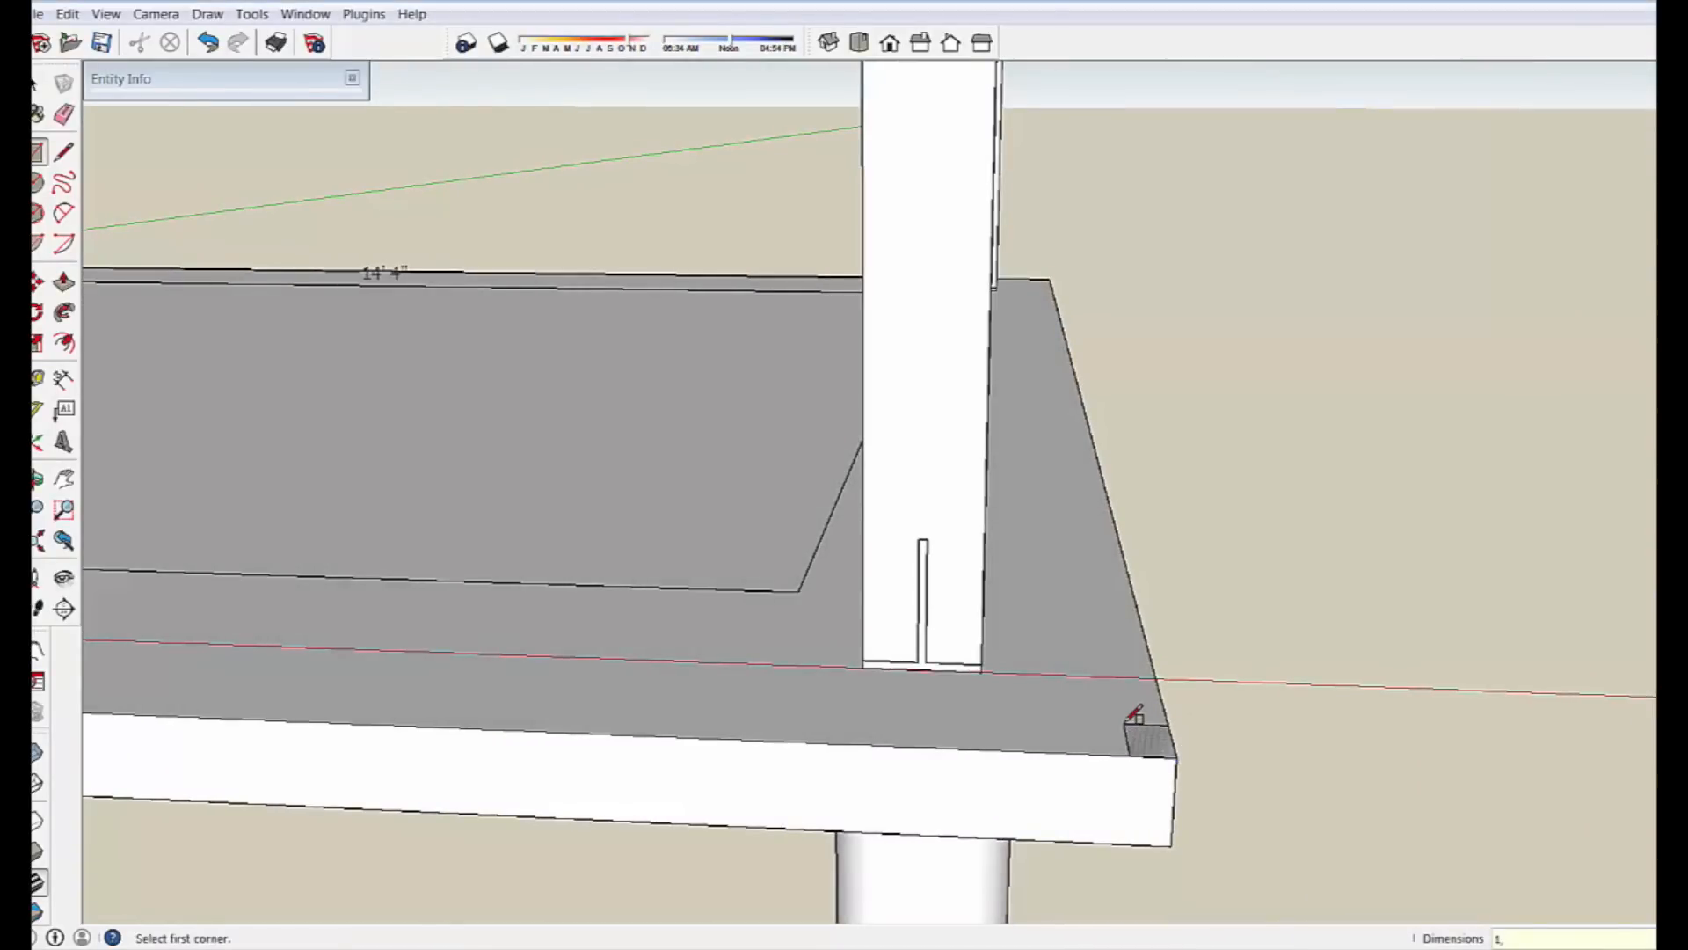
key(space)
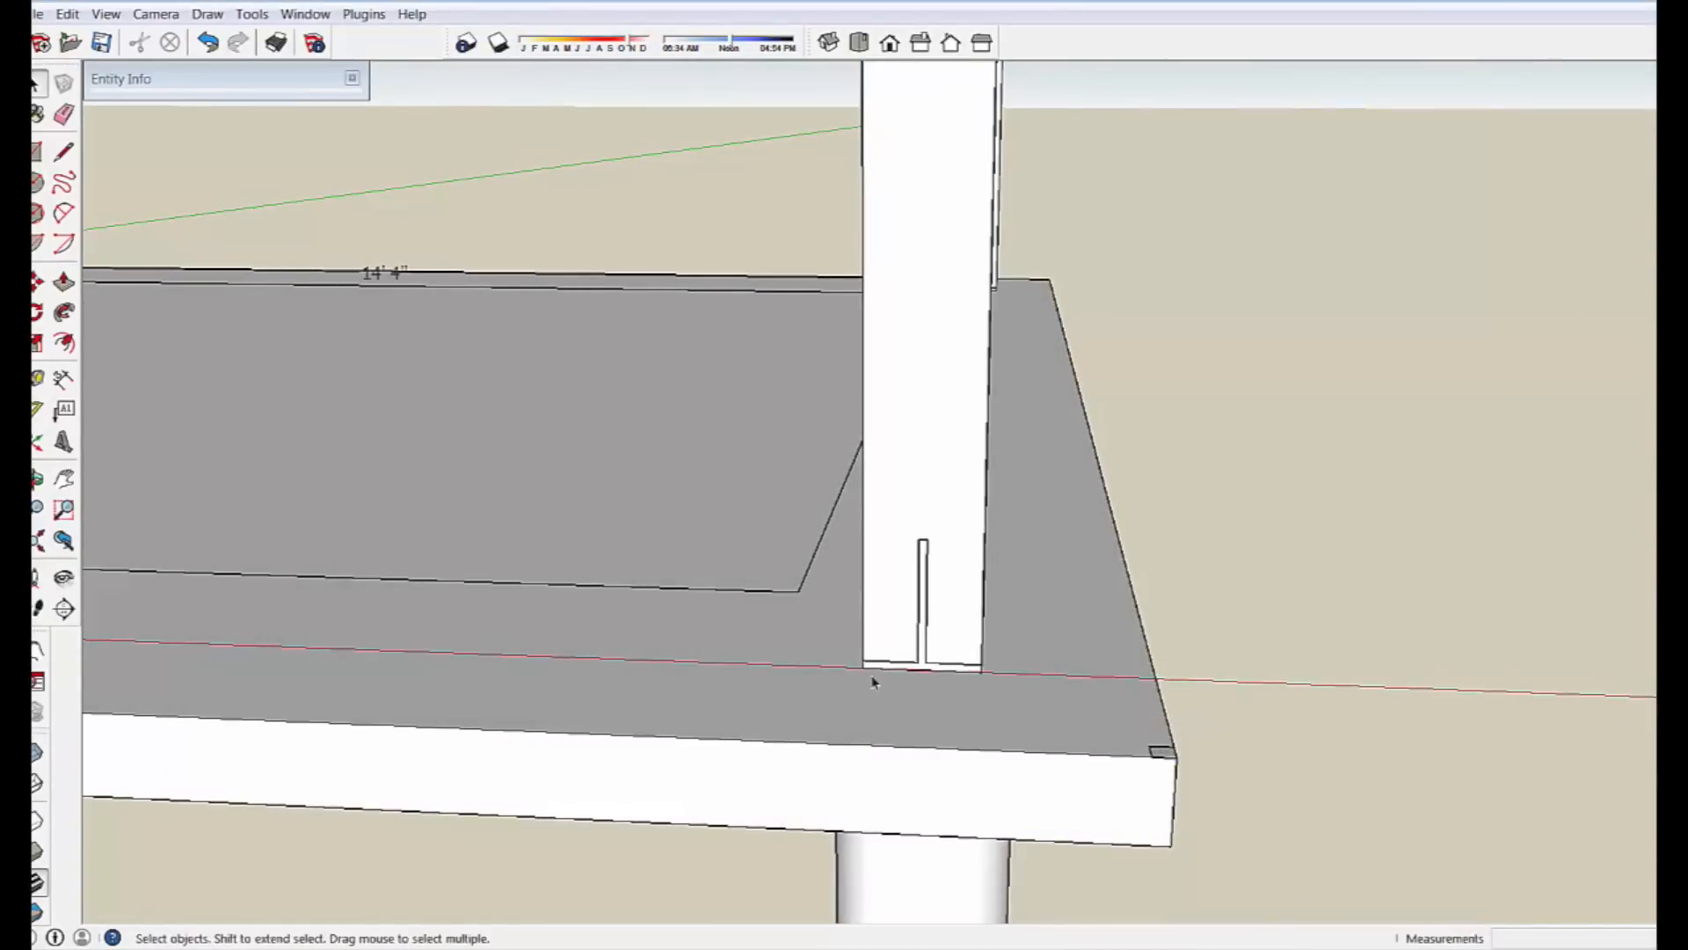
Push/Pull the small corner rectangle straight up into a tall, thin trim piece.
click(63, 281)
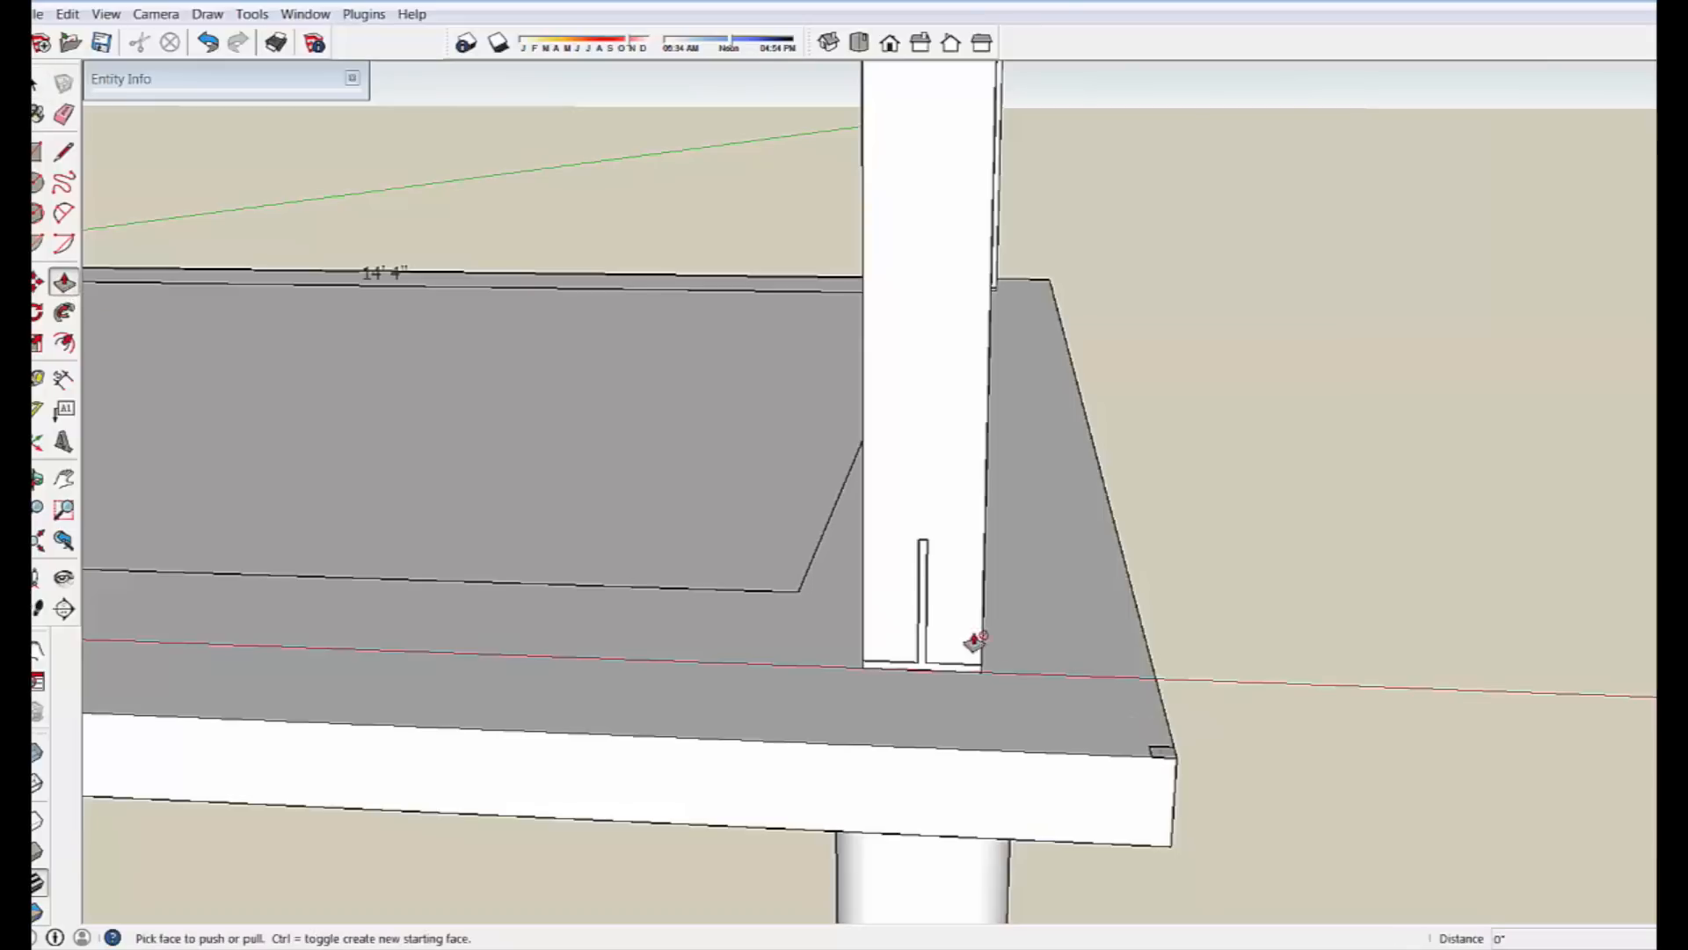
drag(1176, 751, 1182, 226)
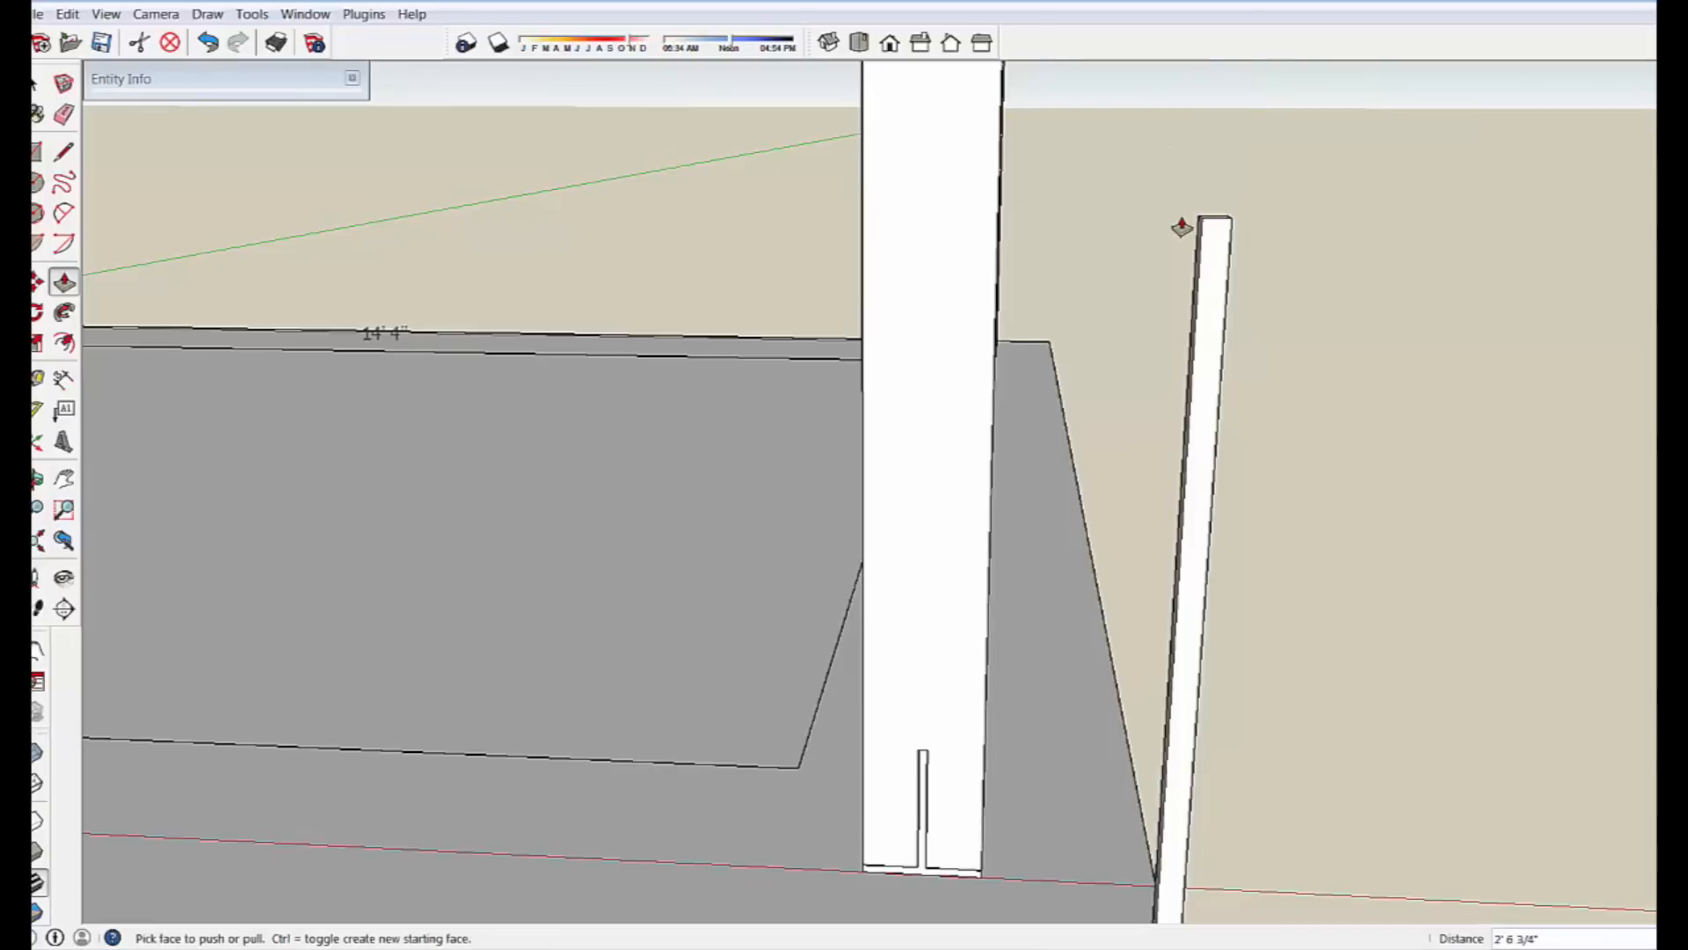
key(Return)
key(space)
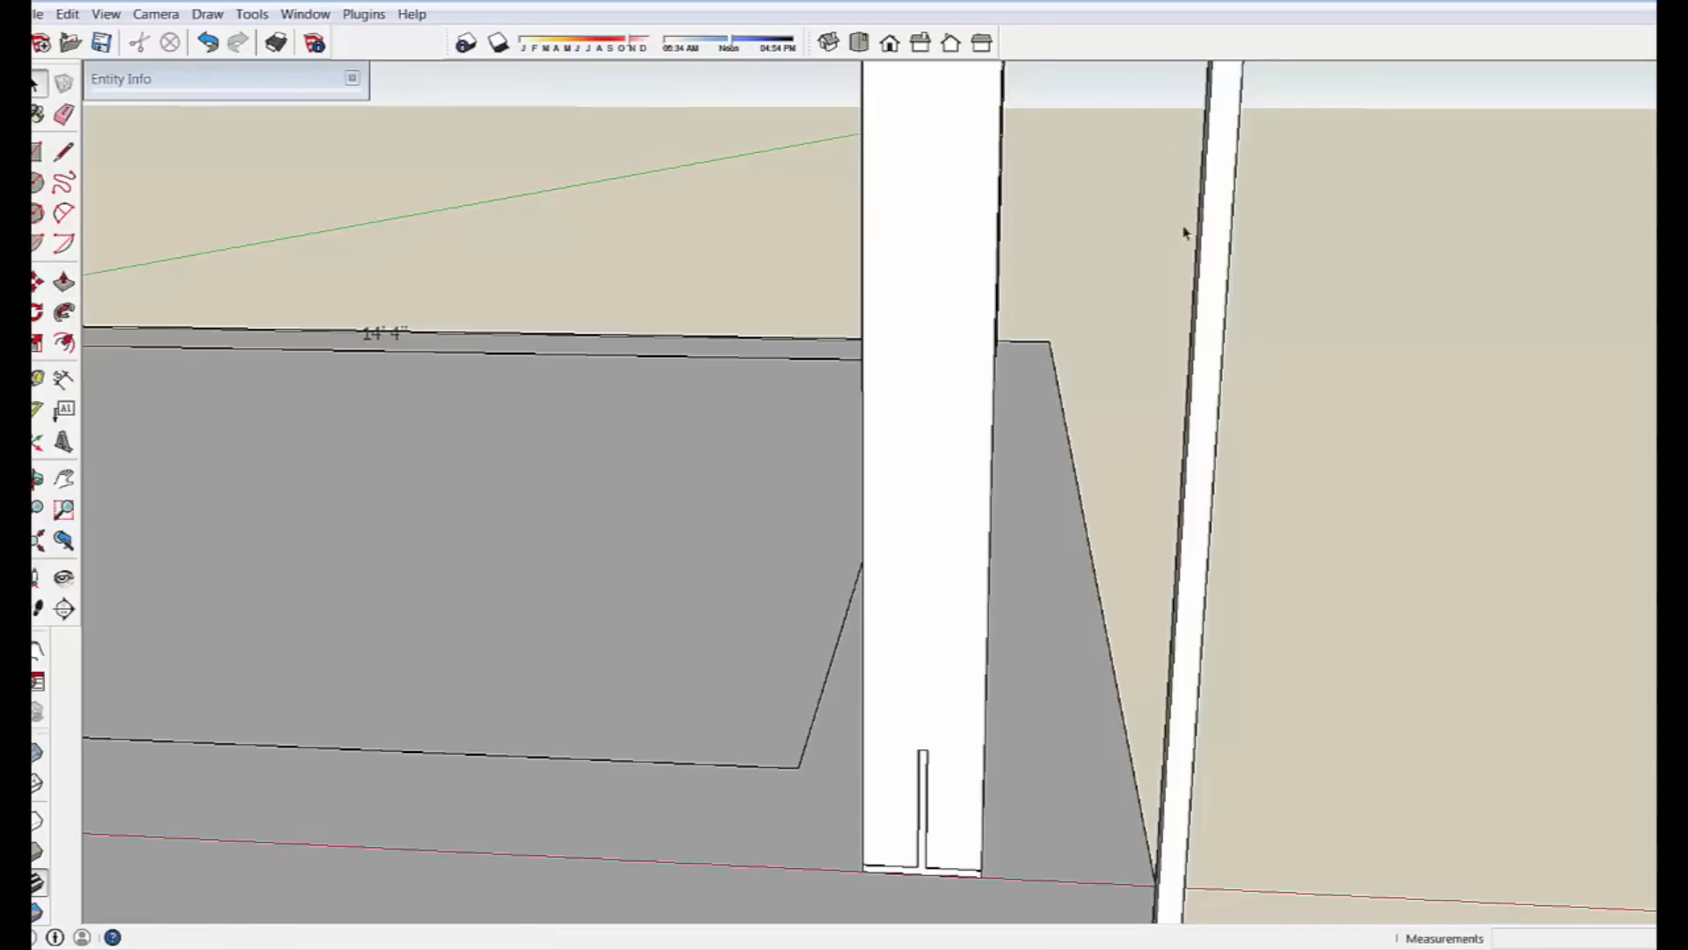
Select all faces and edges of the thin corner trim piece and make them a group.
middle_drag(1181, 234, 940, 224)
scroll(940, 224, down, 2)
drag(961, 208, 1090, 773)
scroll(1011, 686, up, 4)
scroll(1011, 685, up, 2)
right_click(1024, 603)
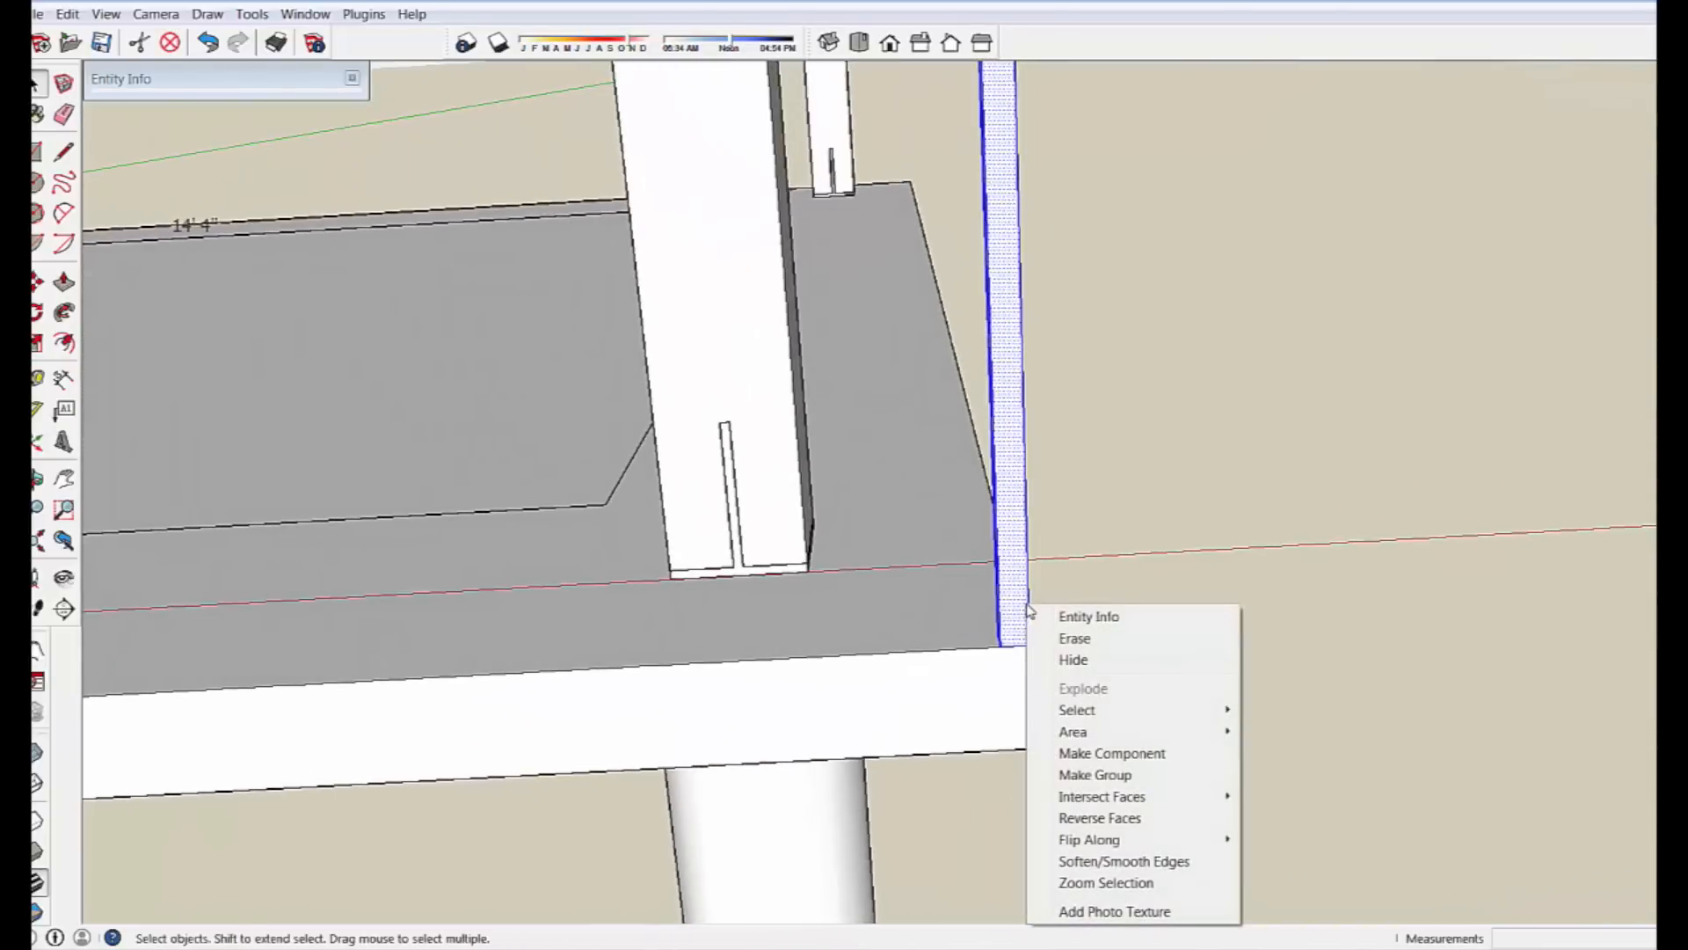
click(1106, 777)
Inside the trim group, draw an arc from the front face's outer edge inward, with a bulge of about 1/8".
middle_drag(1044, 735, 374, 496)
click(69, 240)
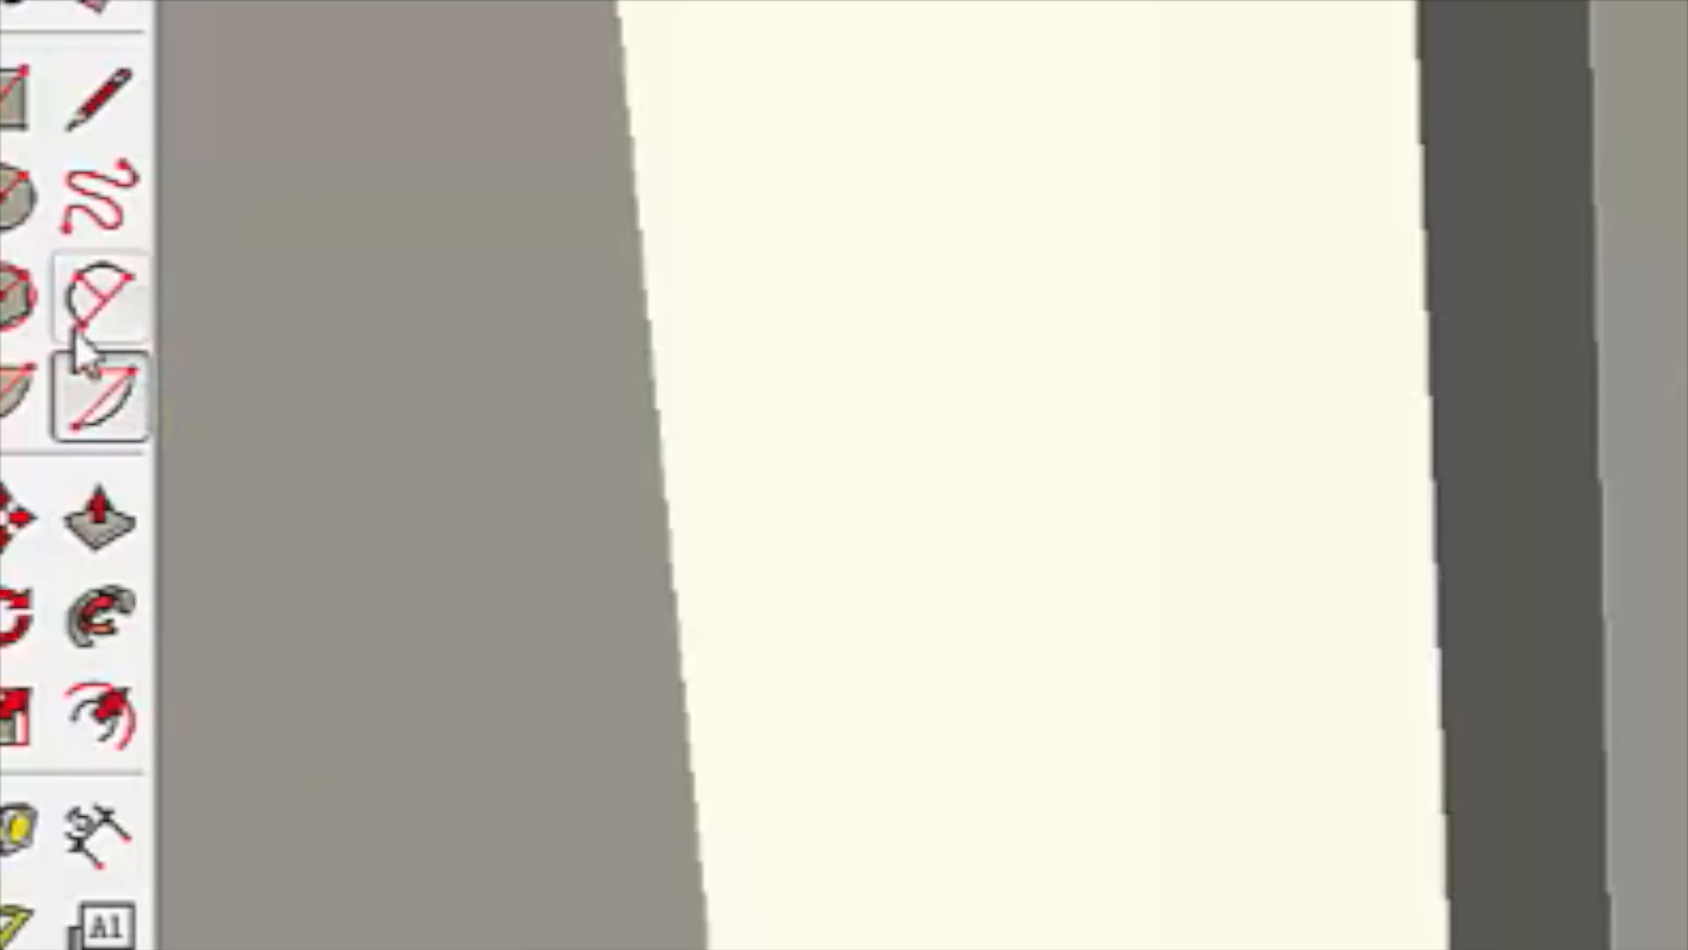
click(75, 324)
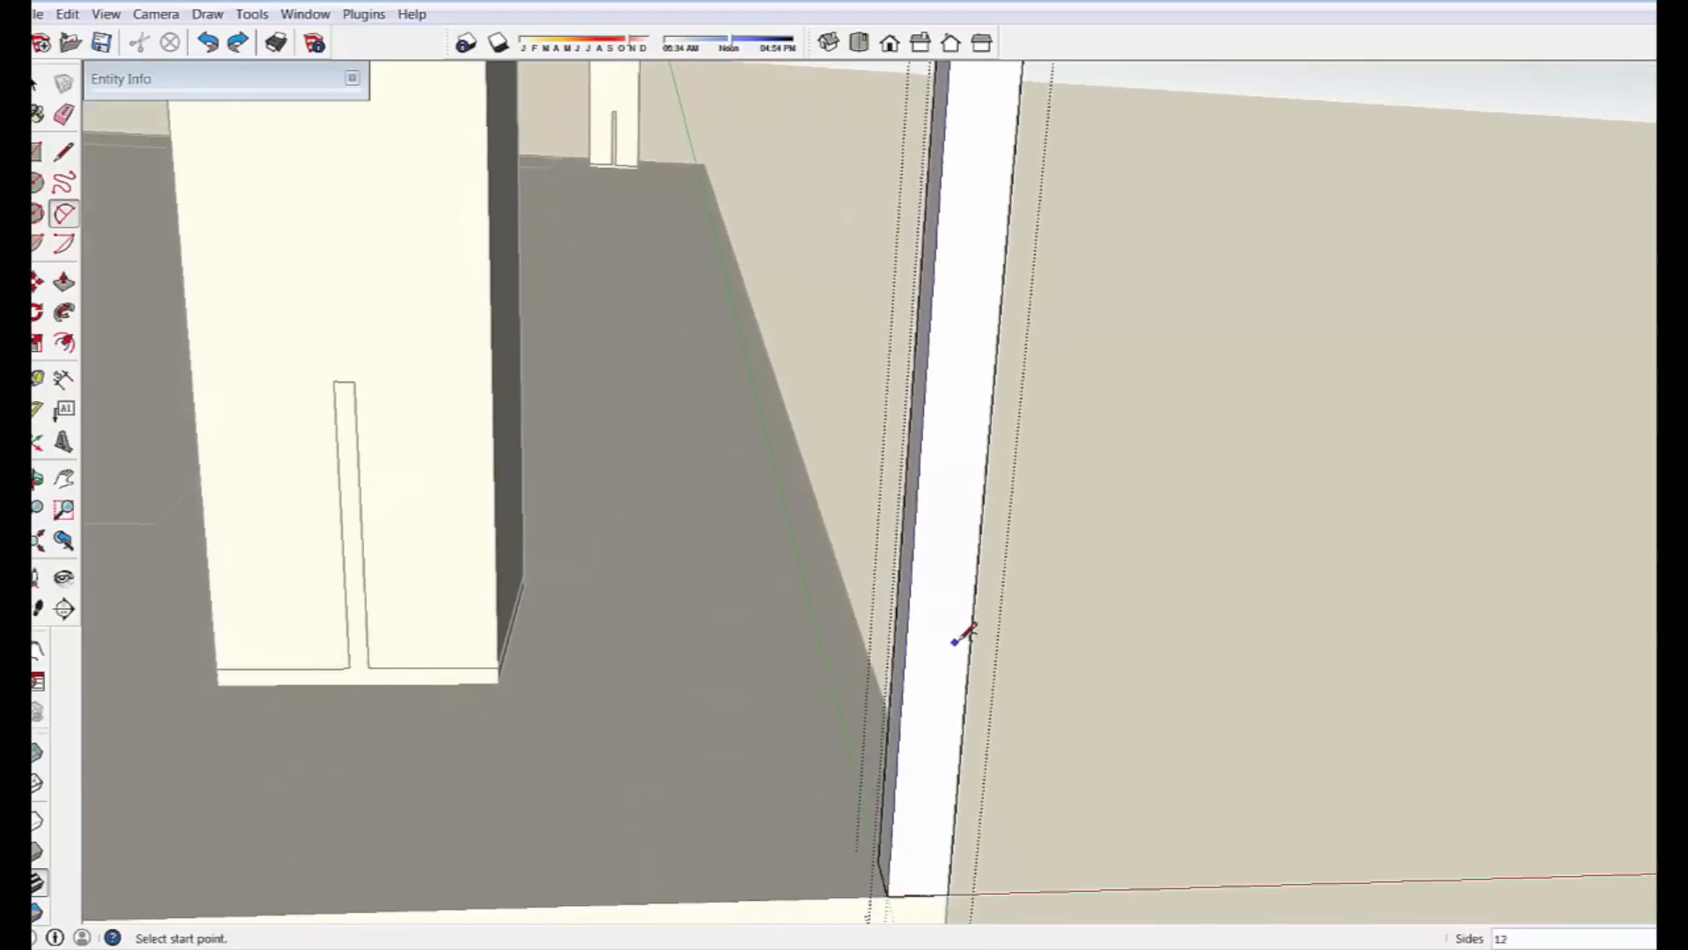
scroll(862, 642, down, 3)
click(844, 573)
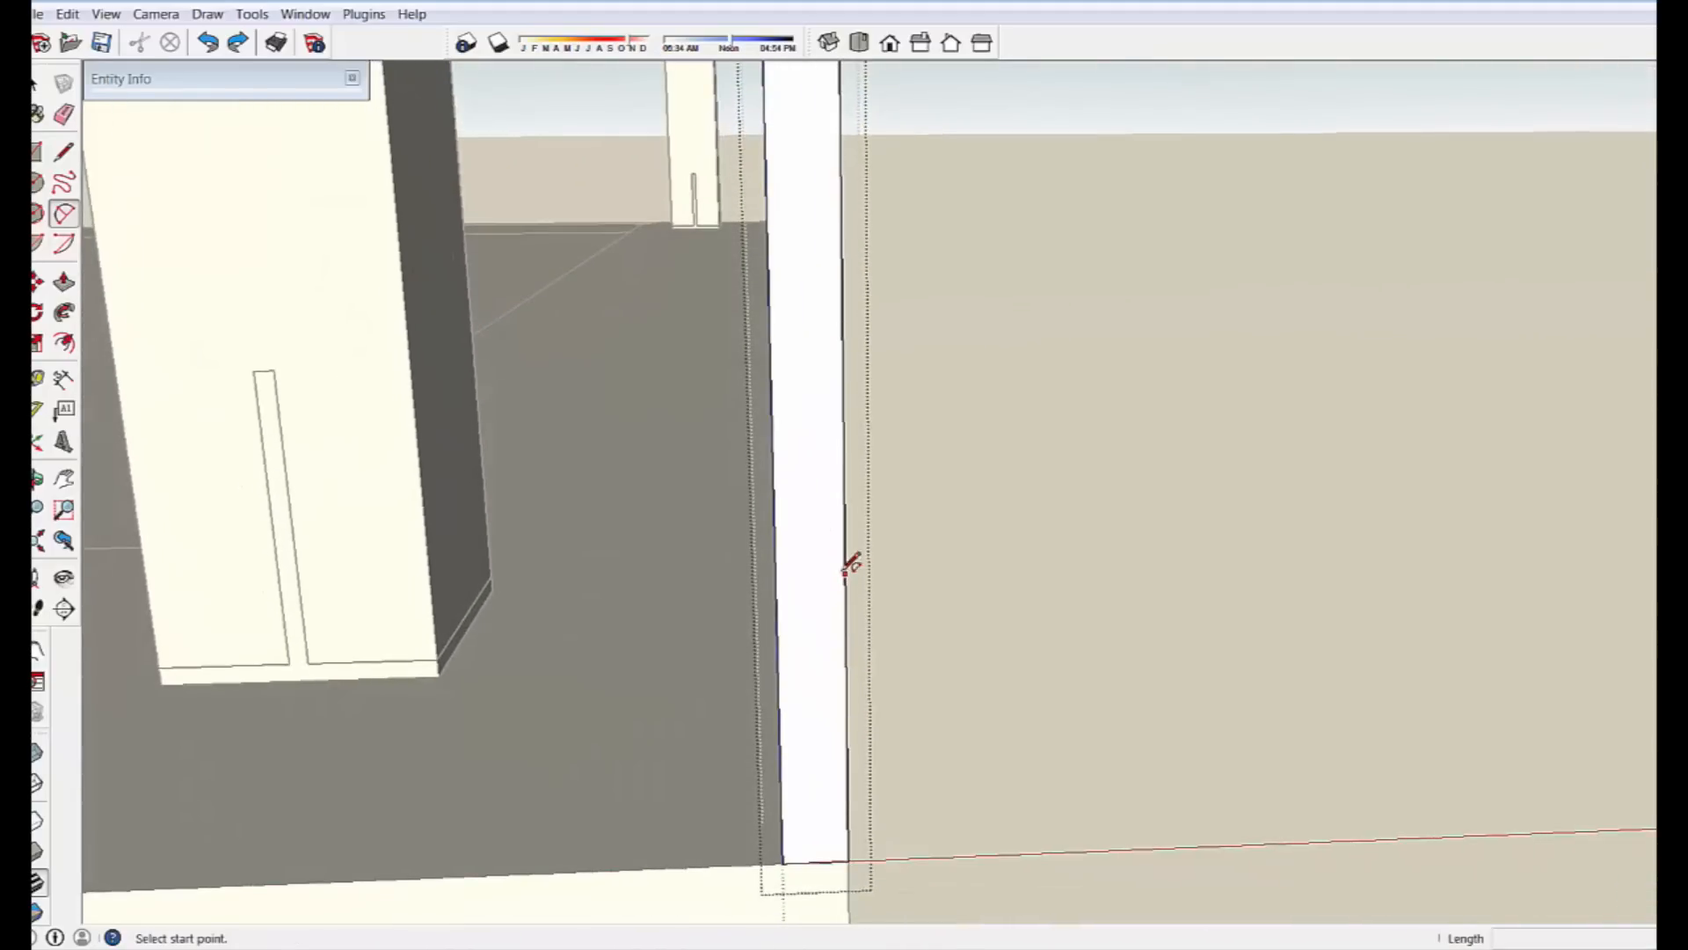
click(815, 468)
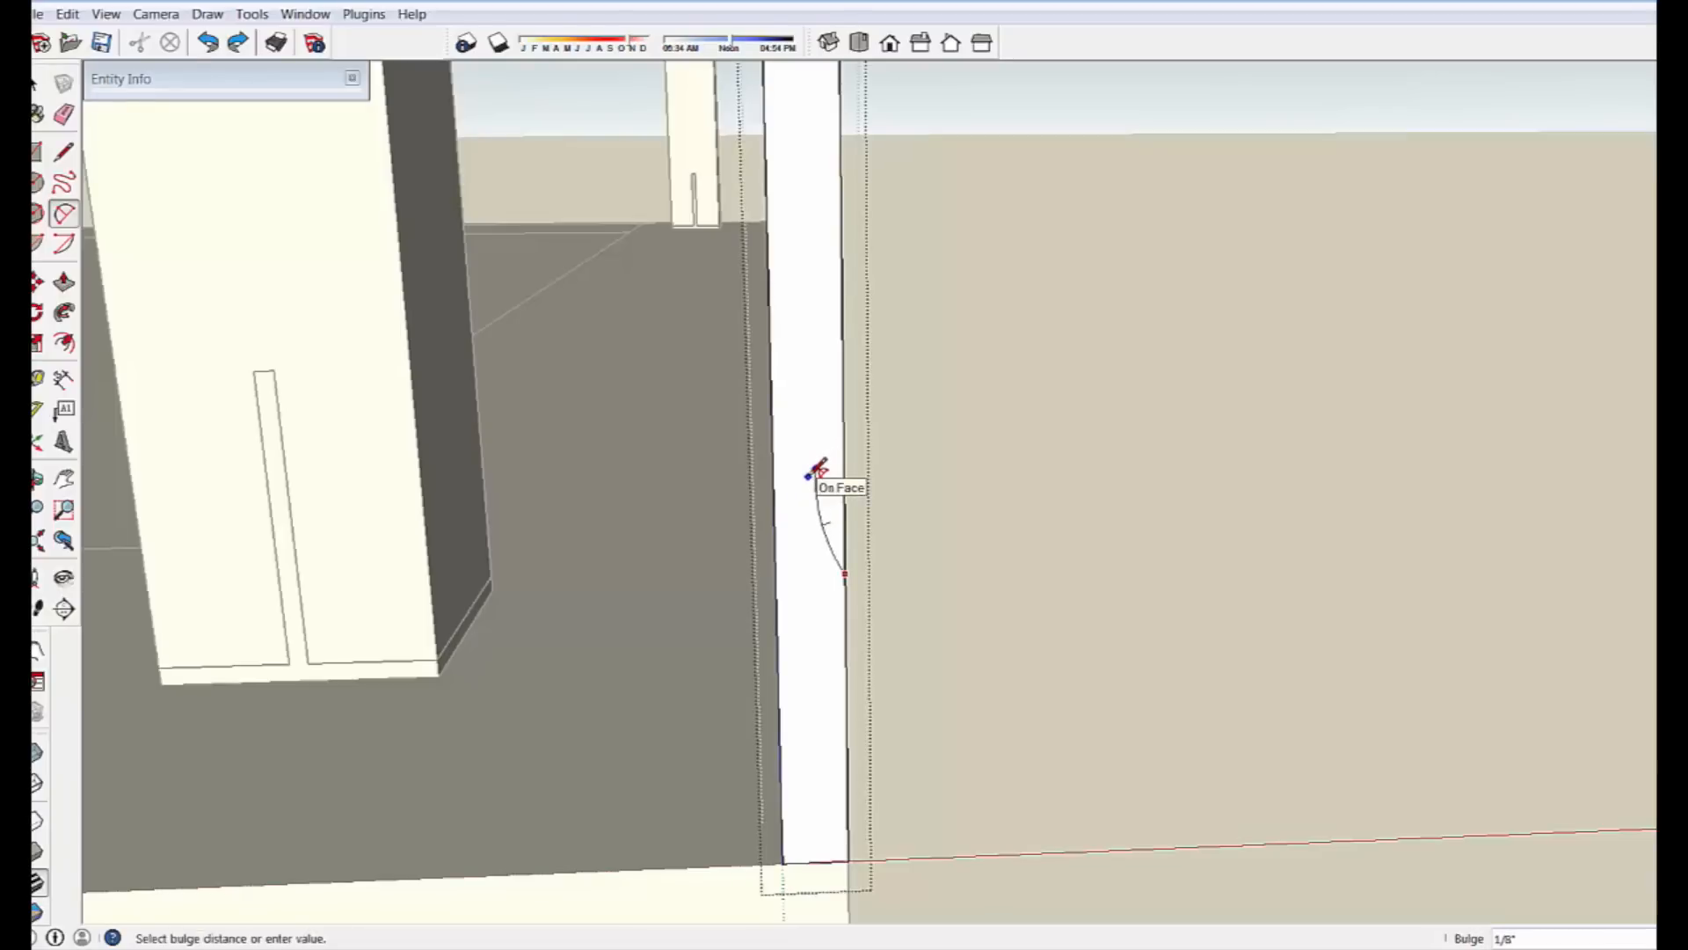
click(815, 468)
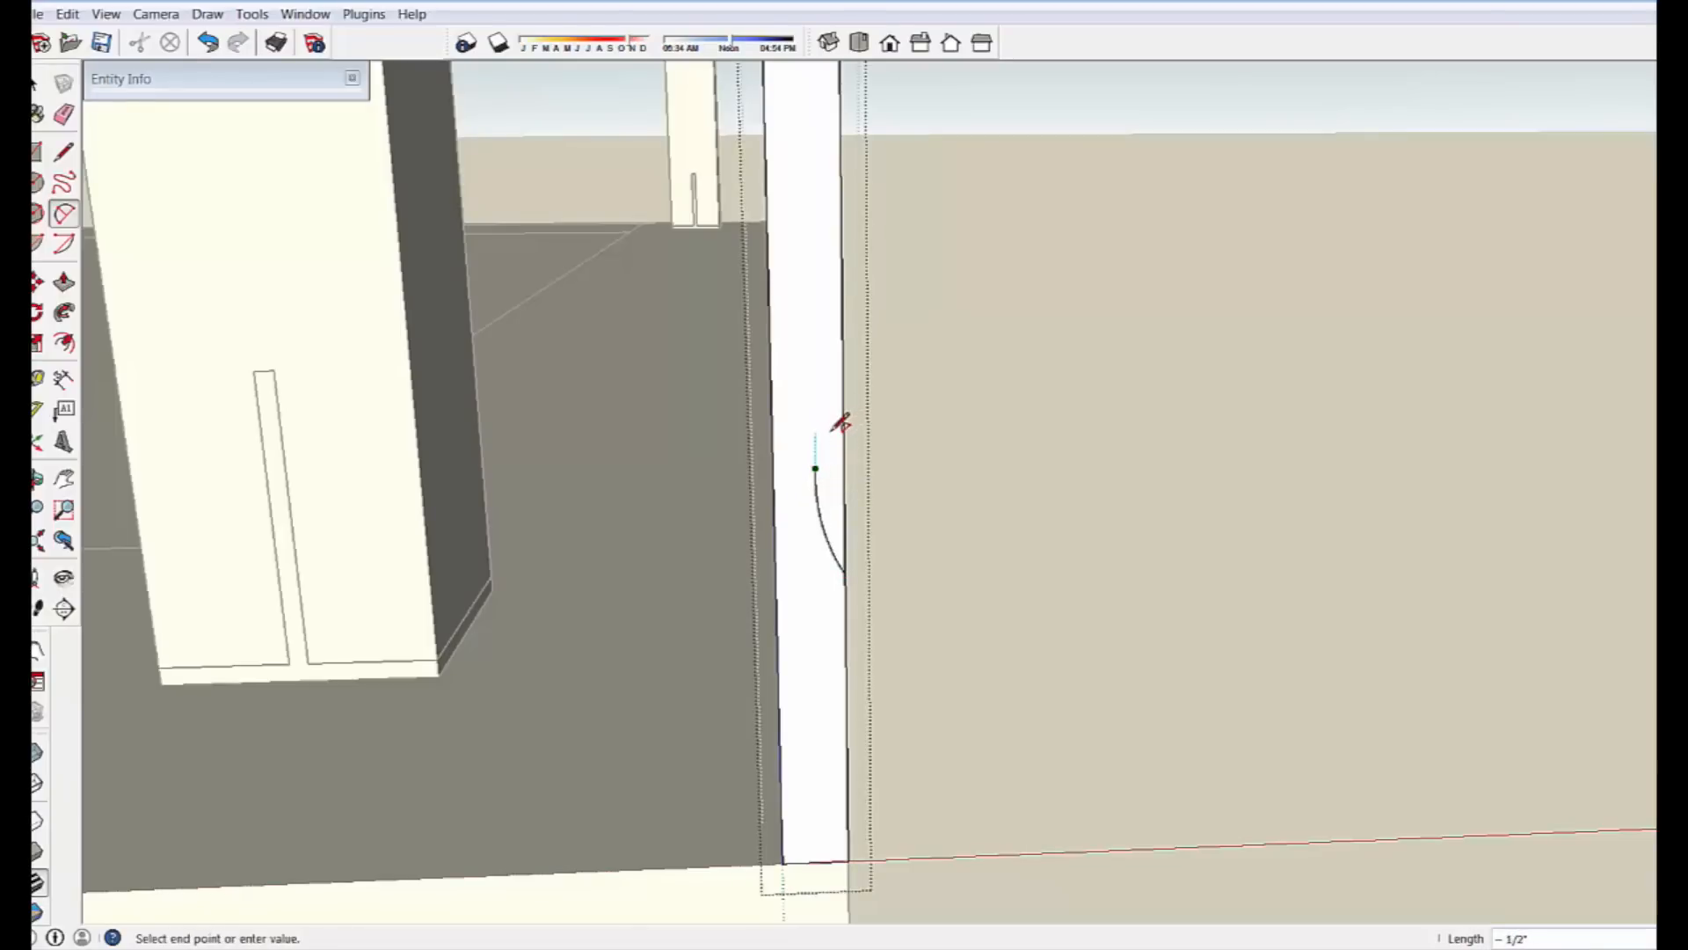
Continue the curve with tangent arcs that swing toward the outer edge and hook back inward across the face.
scroll(842, 444, up, 3)
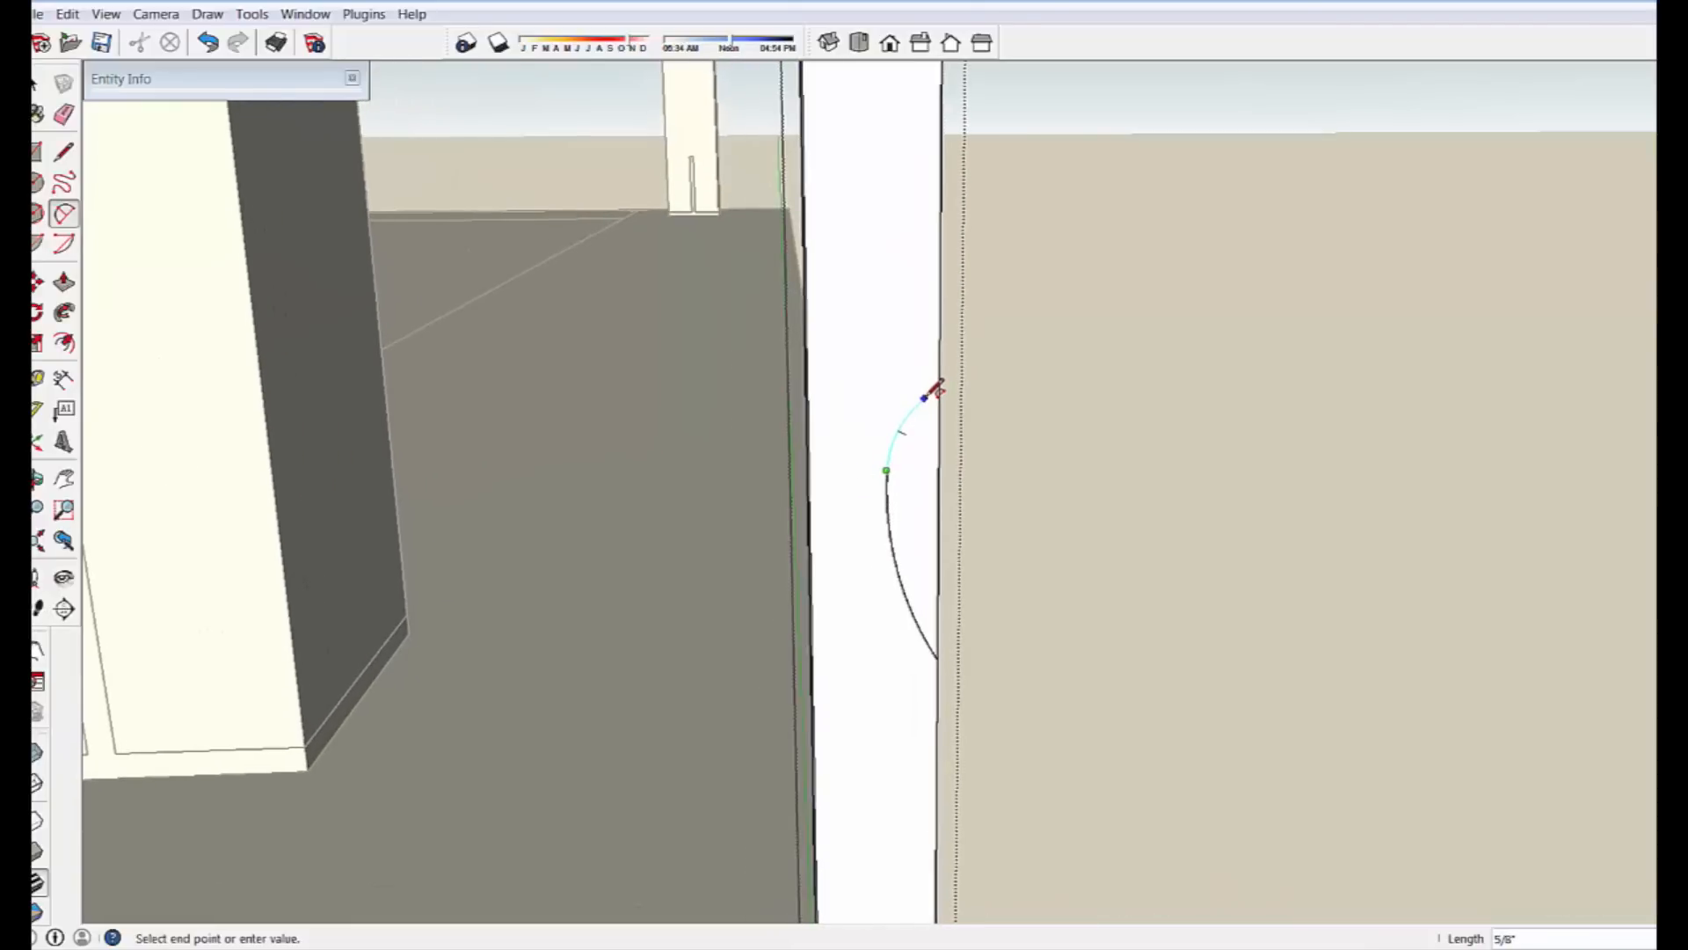
shift+middle_drag(923, 399, 938, 401)
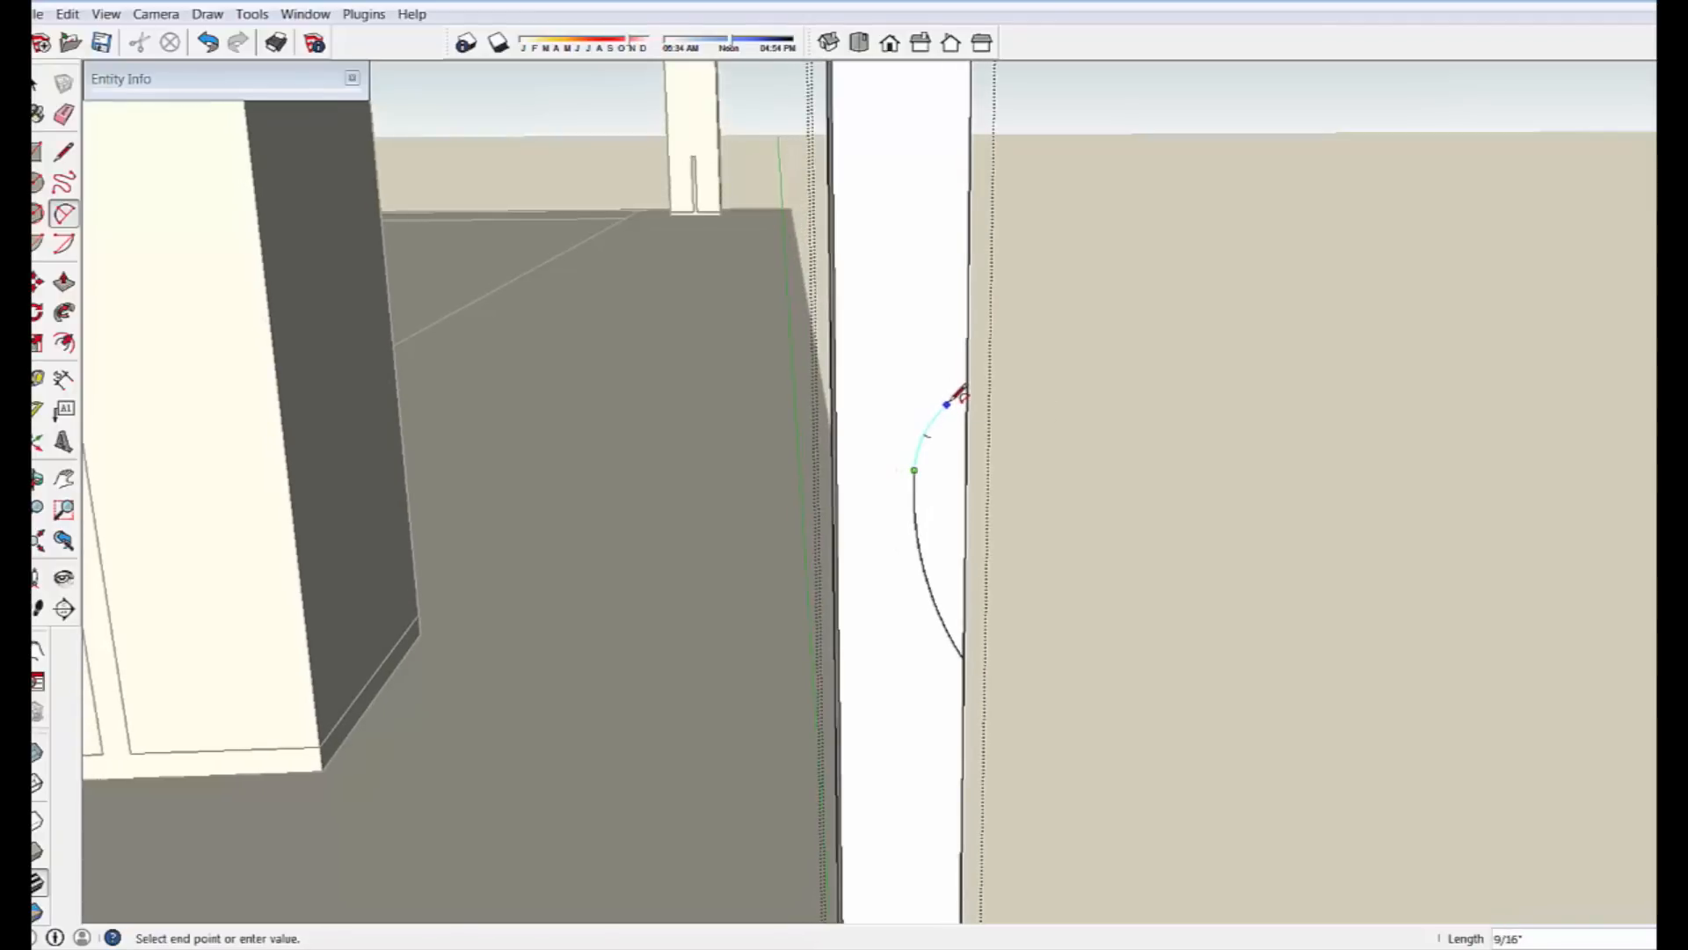
click(952, 348)
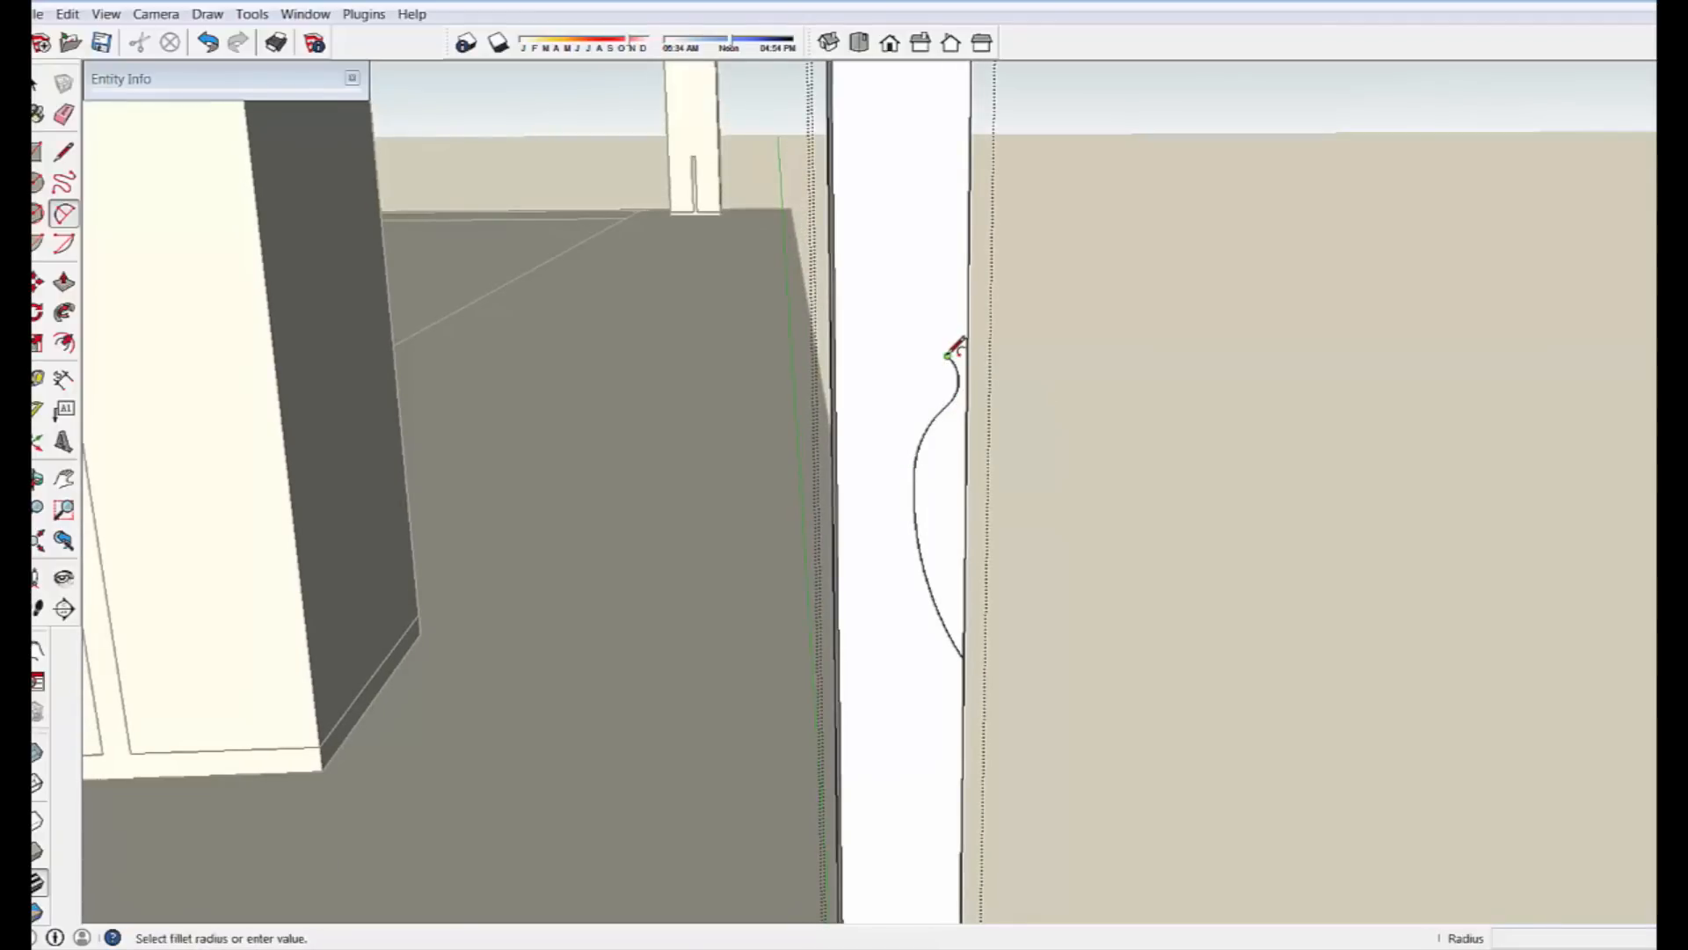
click(949, 353)
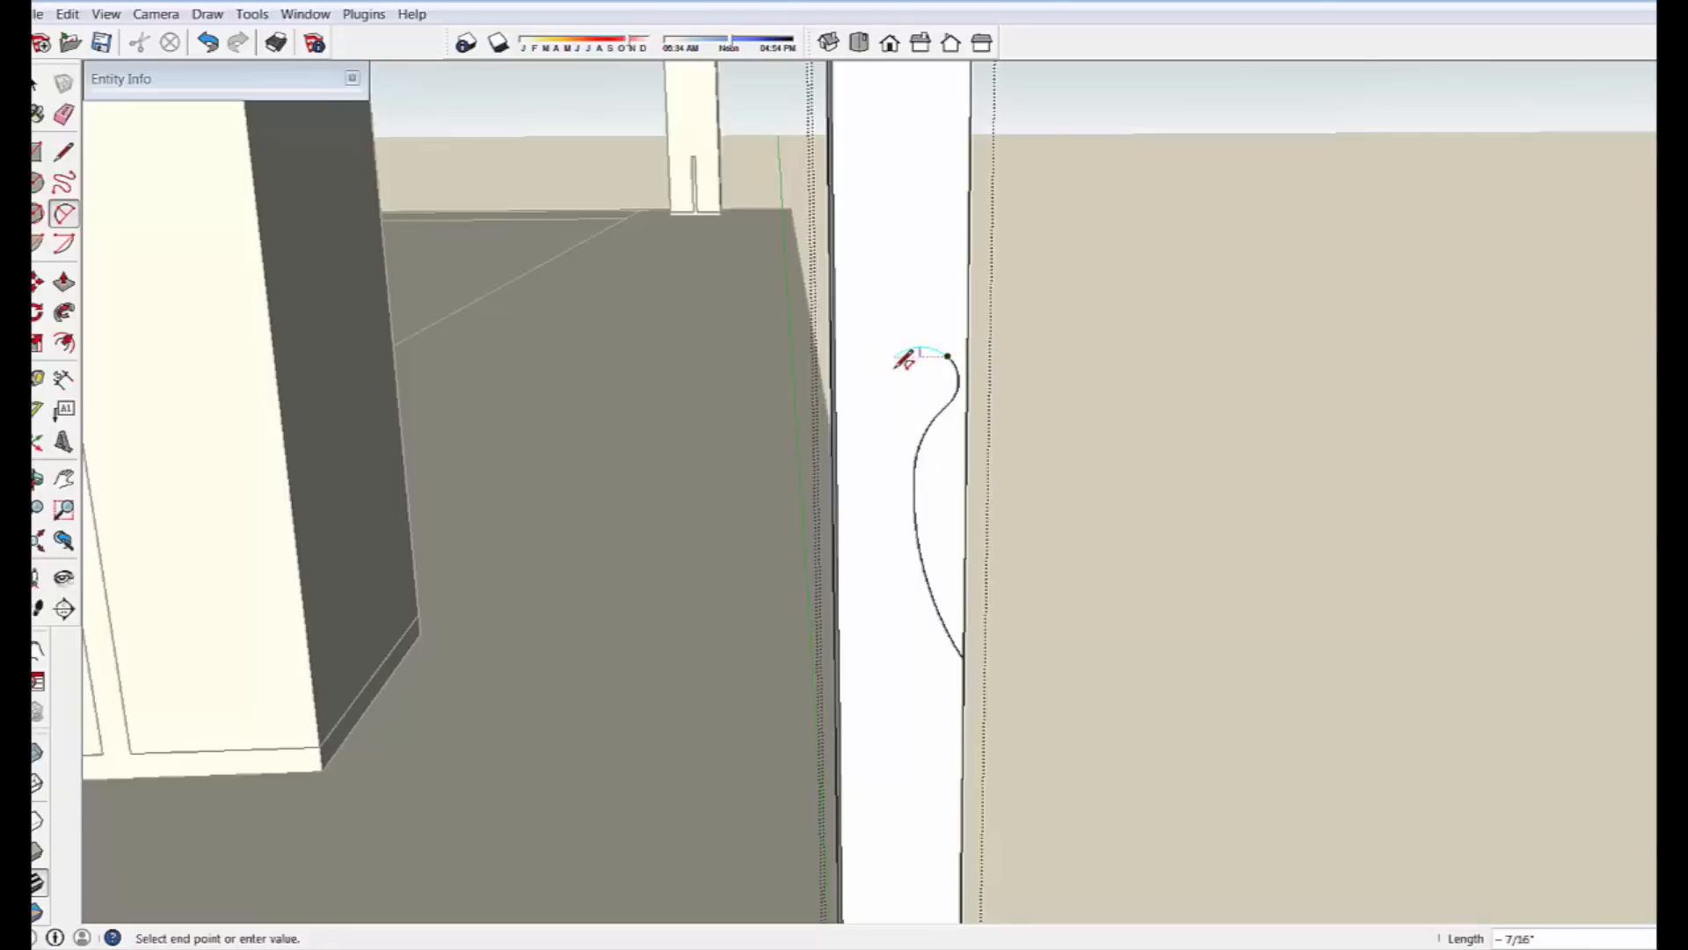
double_click(893, 367)
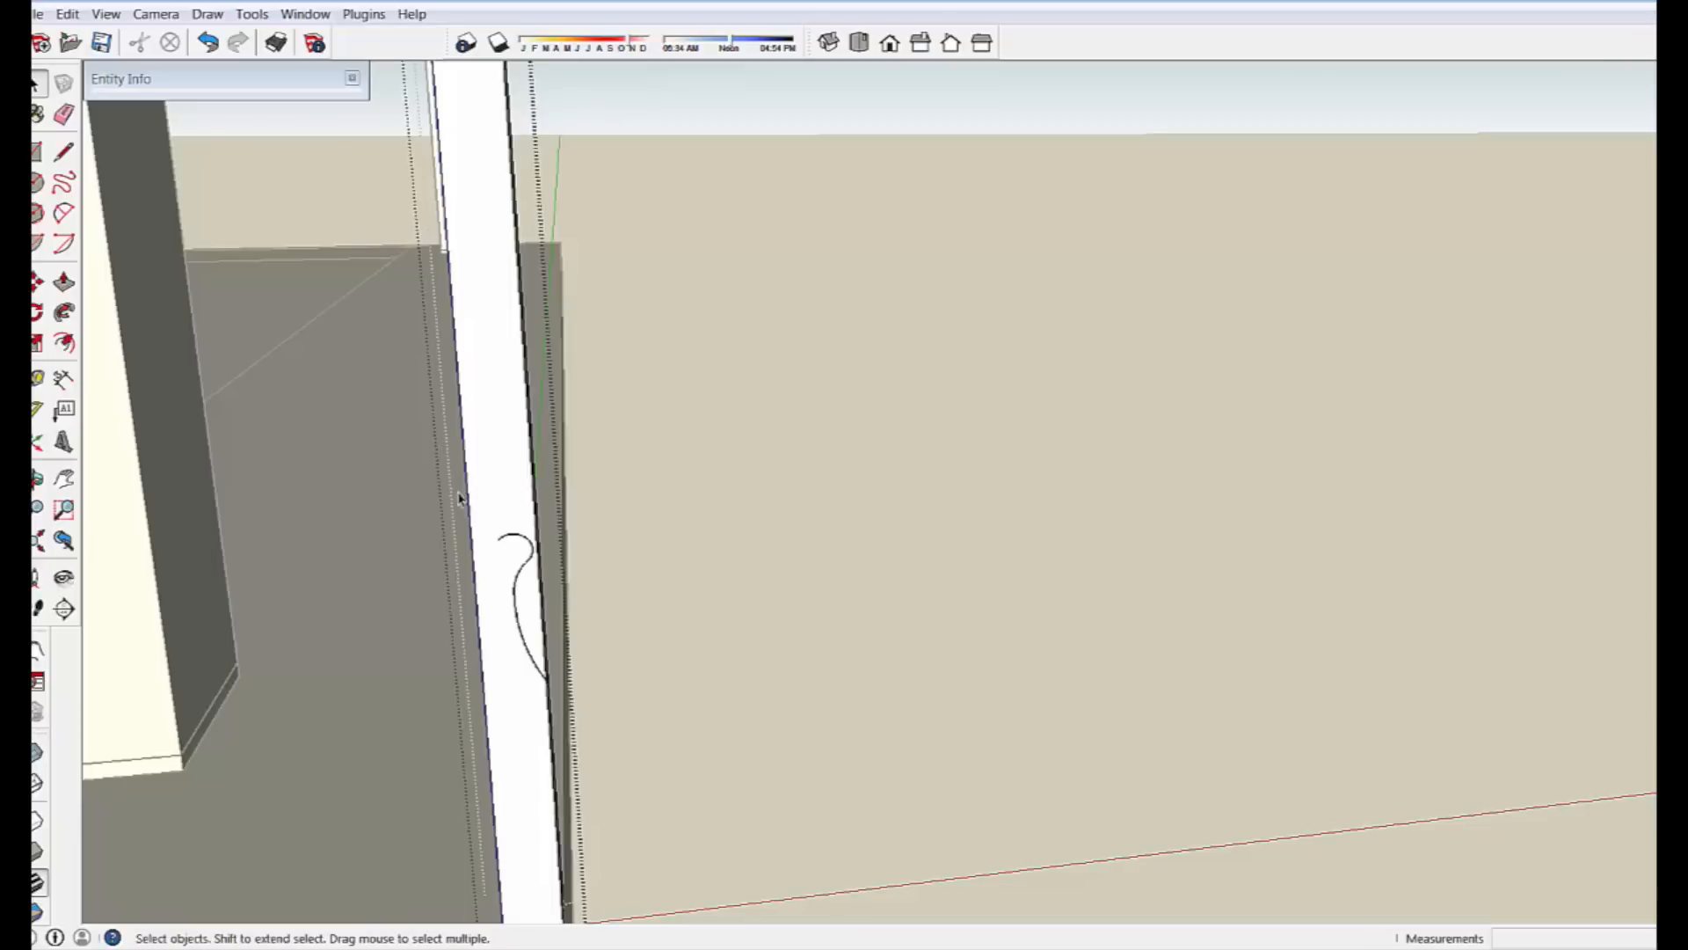
Select the whole curved profile and copy it about 1' 5/16" up the trim piece's outer edge.
drag(597, 723, 597, 719)
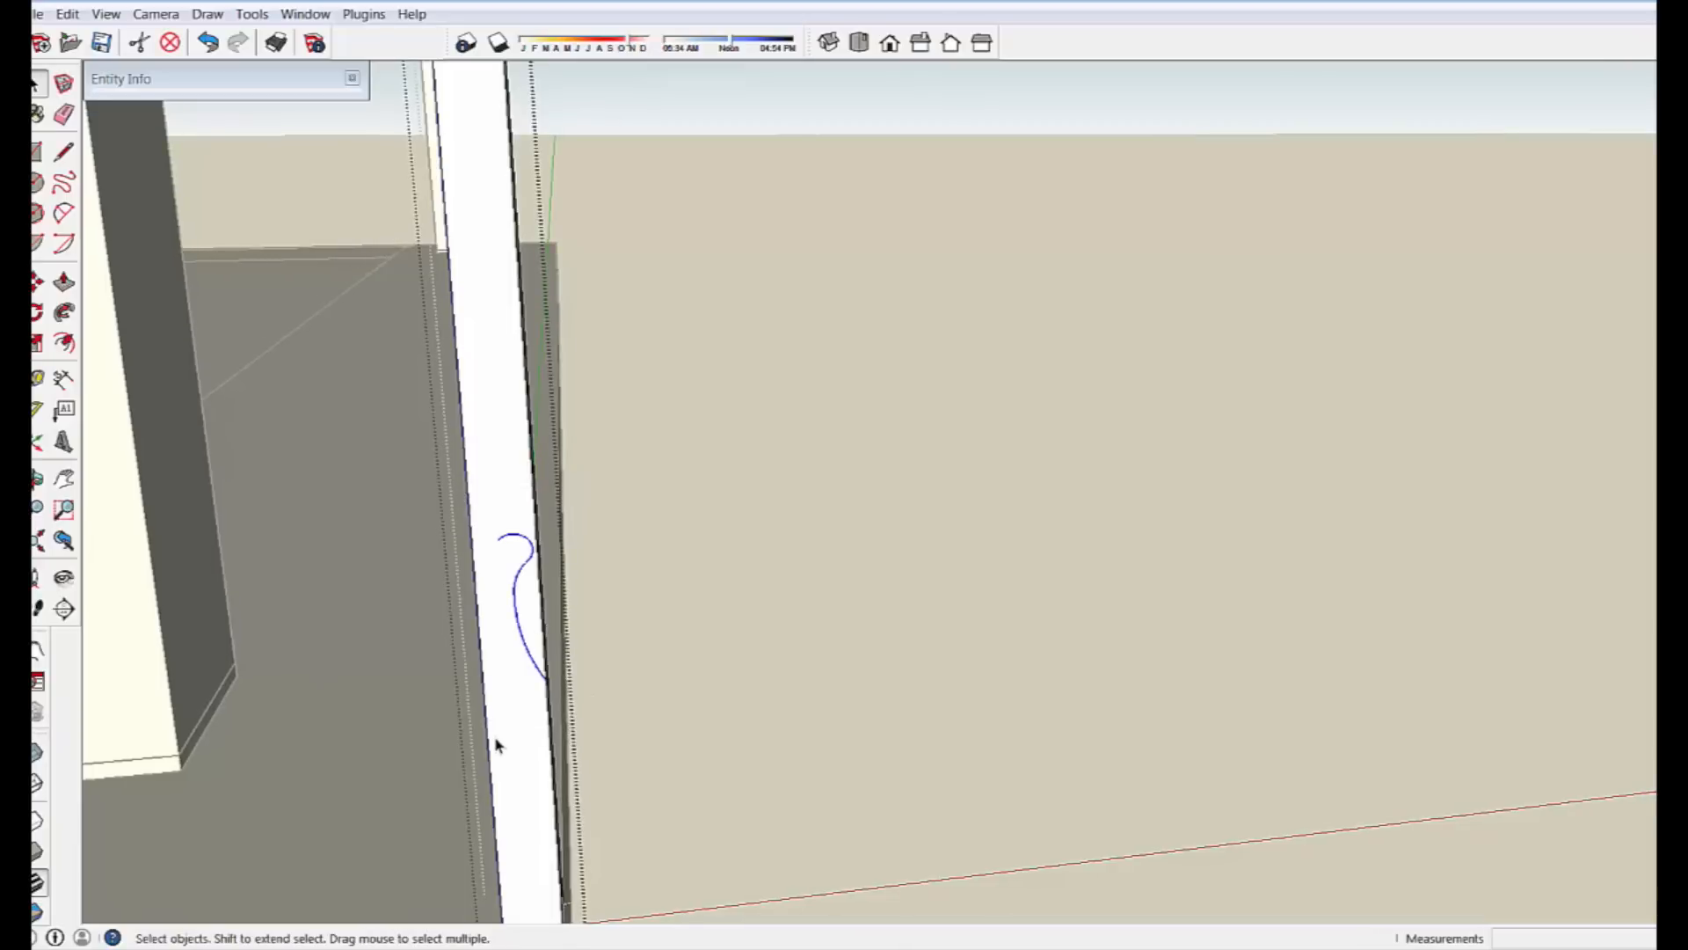
key(m)
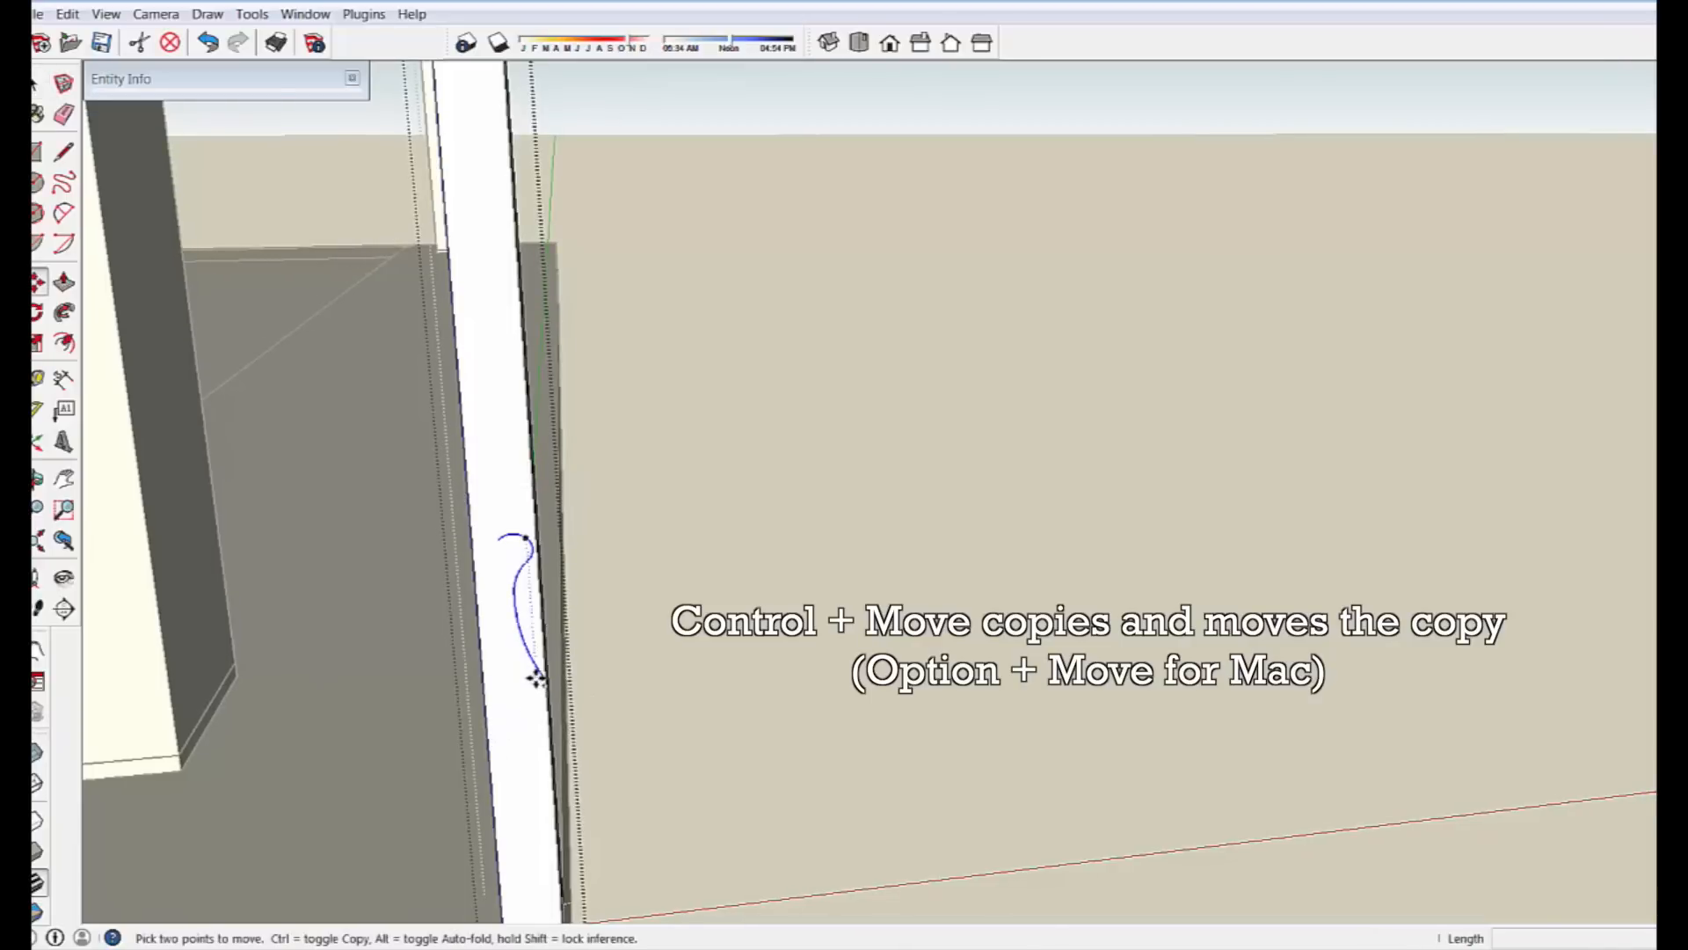
key(ctrl)
click(544, 682)
scroll(528, 572, down, 4)
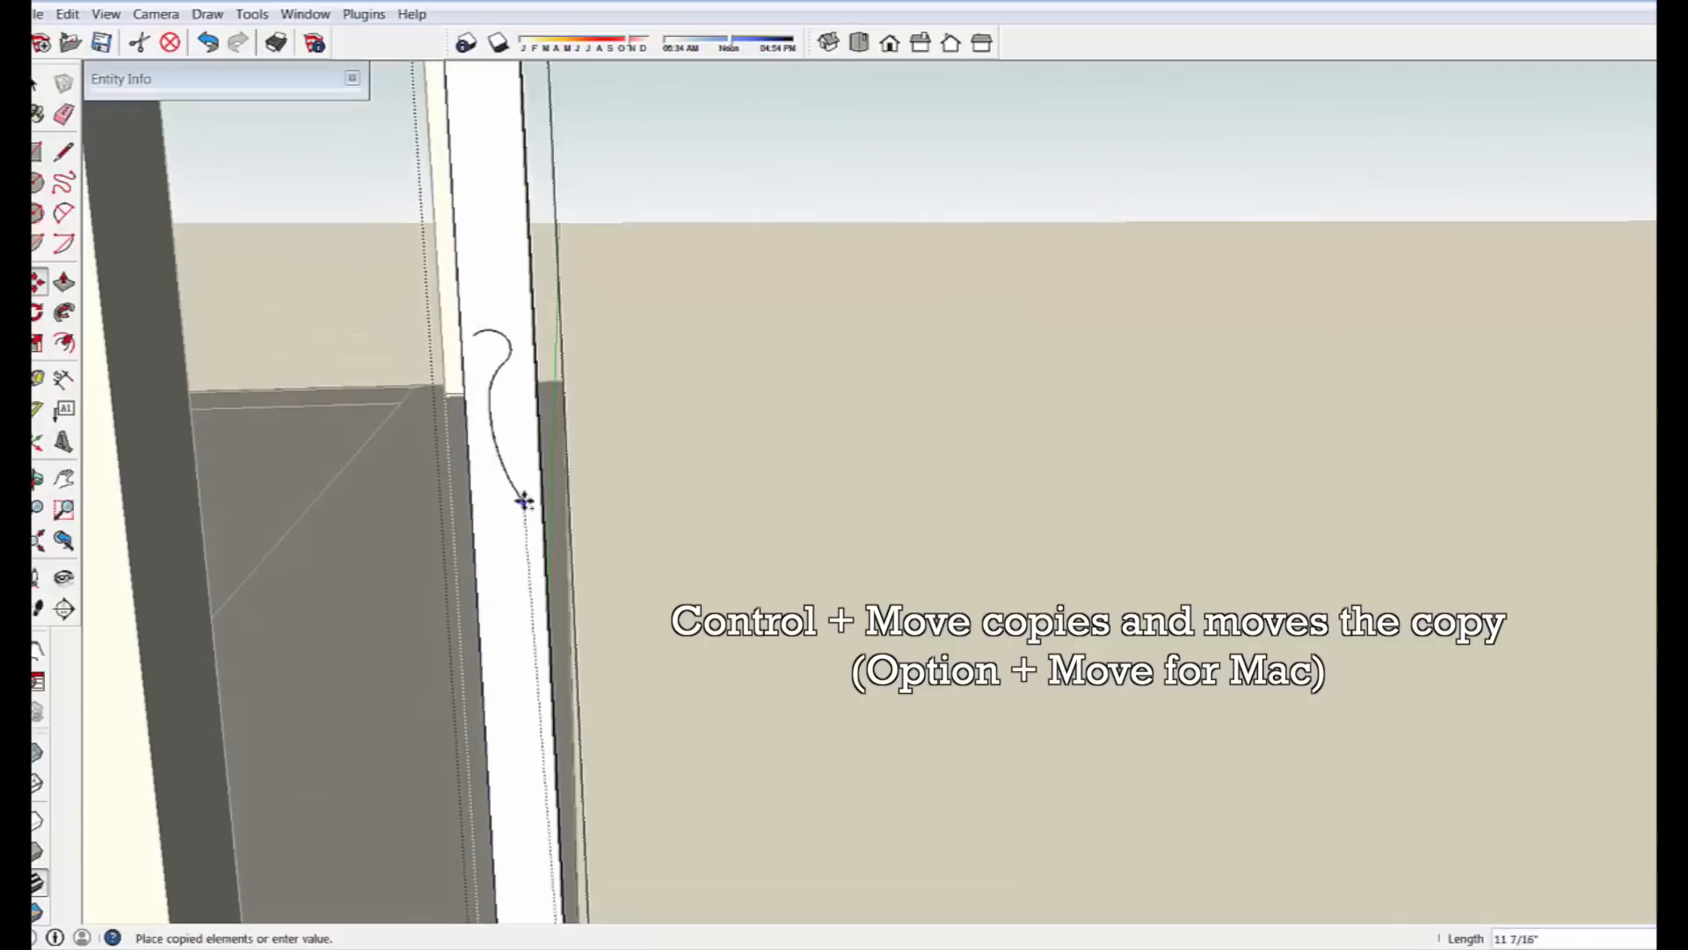
click(541, 442)
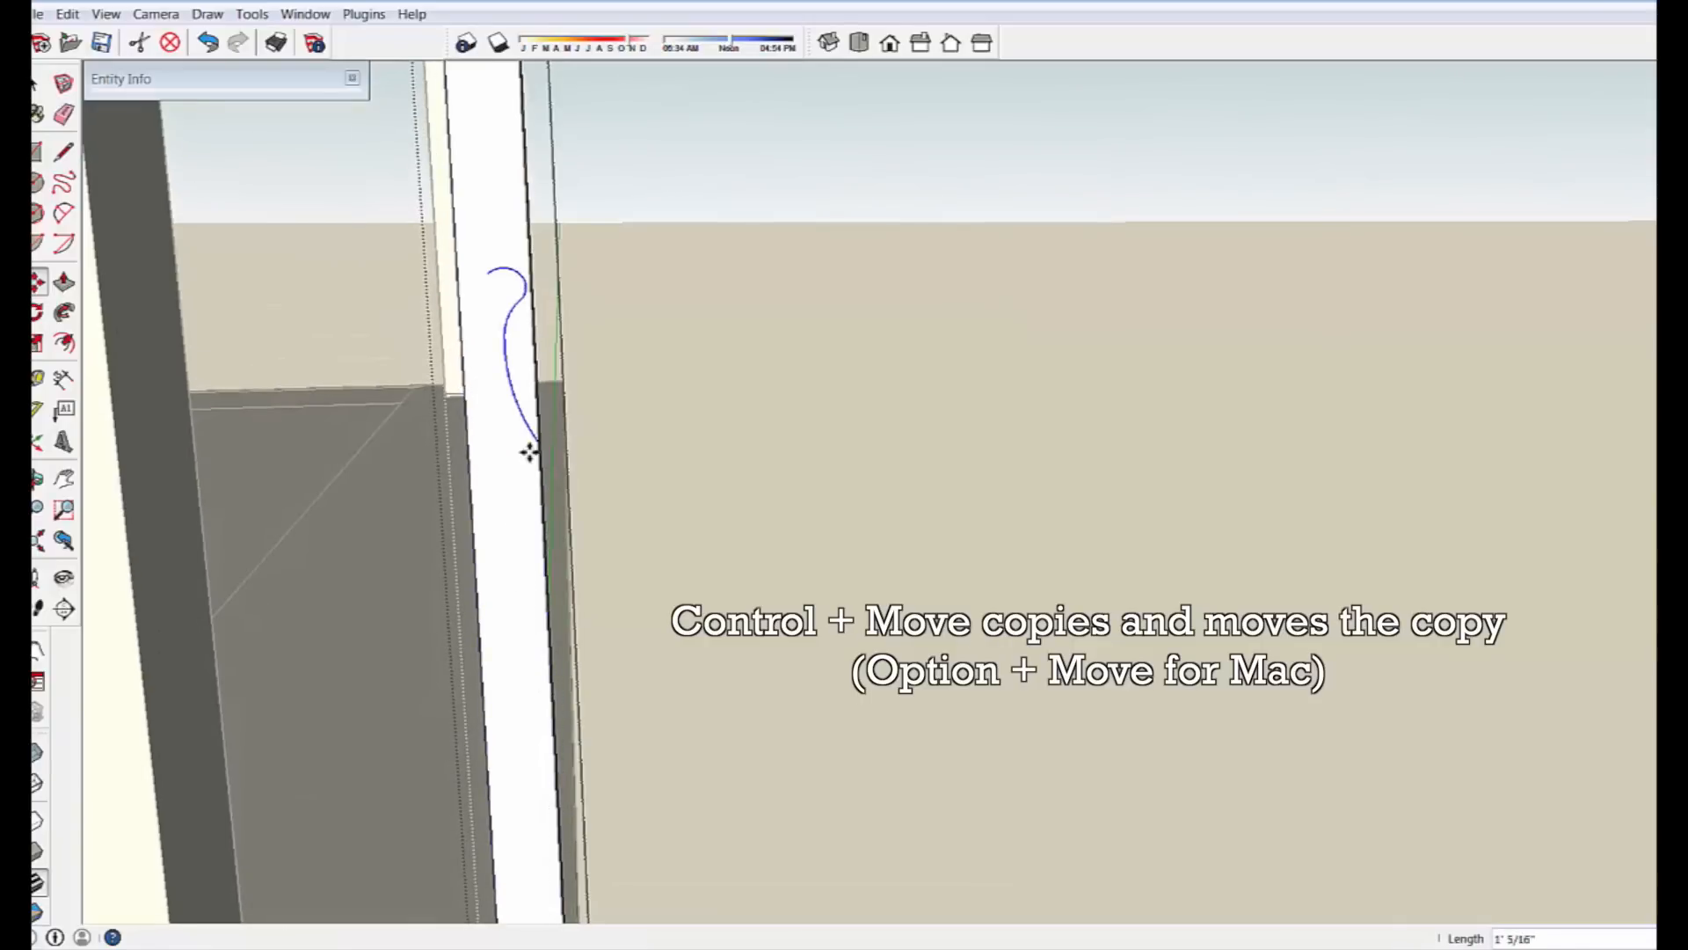
Flip the upper copy of the curve vertically by scaling it -1.00 along the green axis.
click(36, 341)
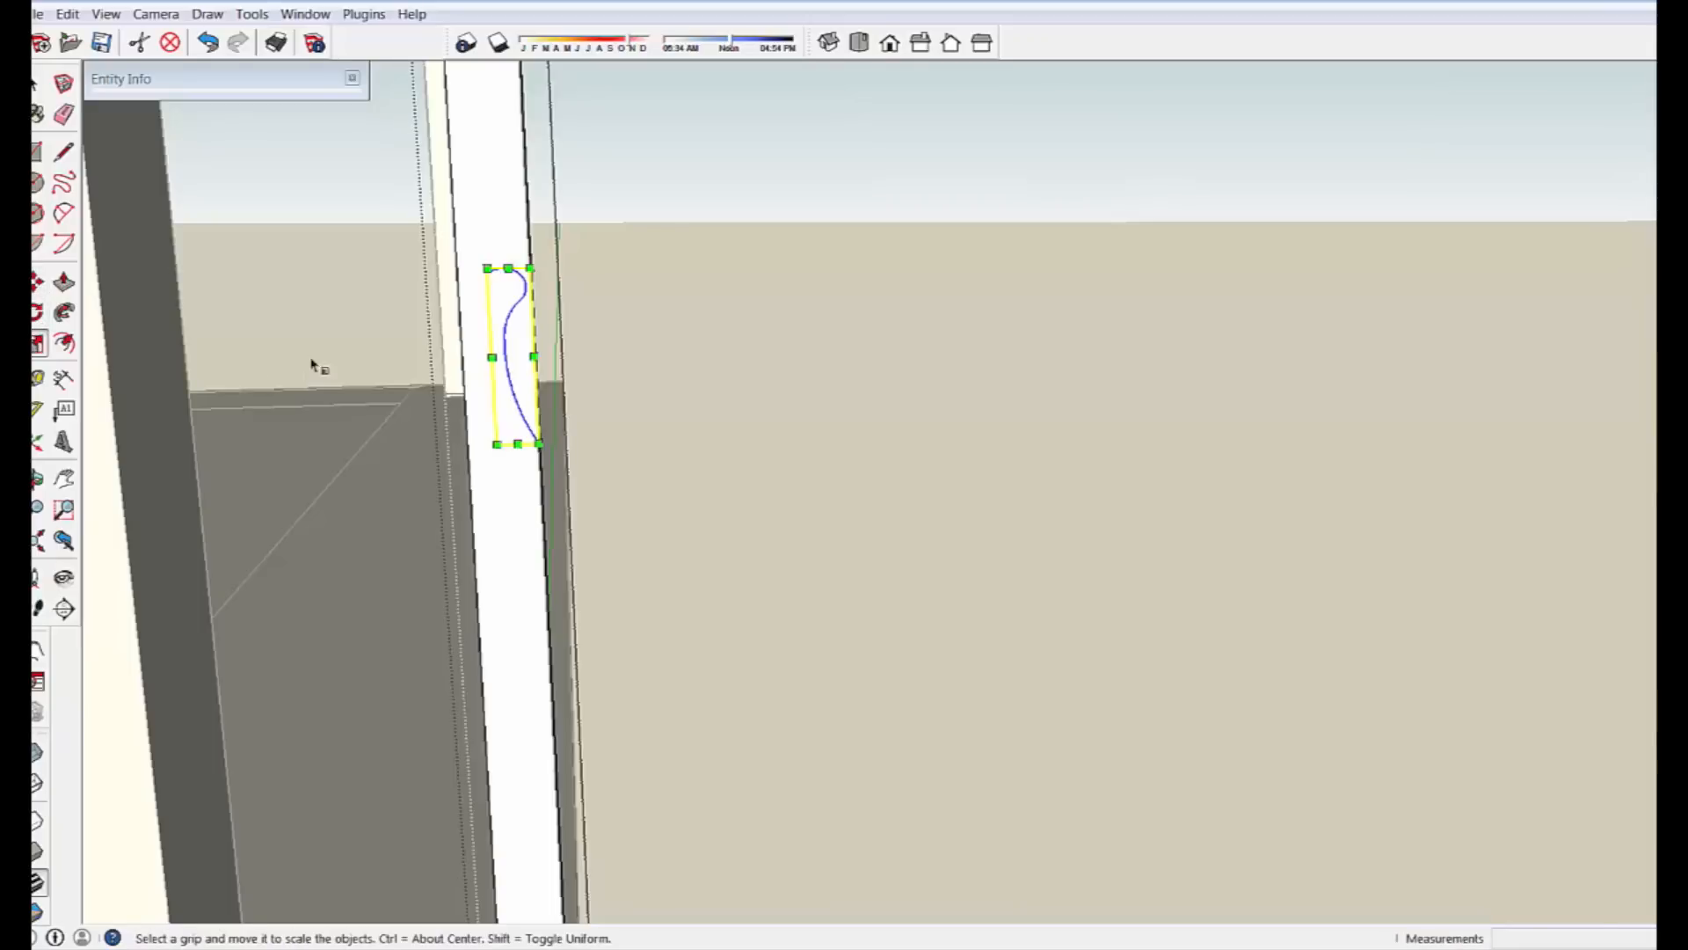
middle_drag(486, 283, 503, 290)
drag(495, 266, 514, 607)
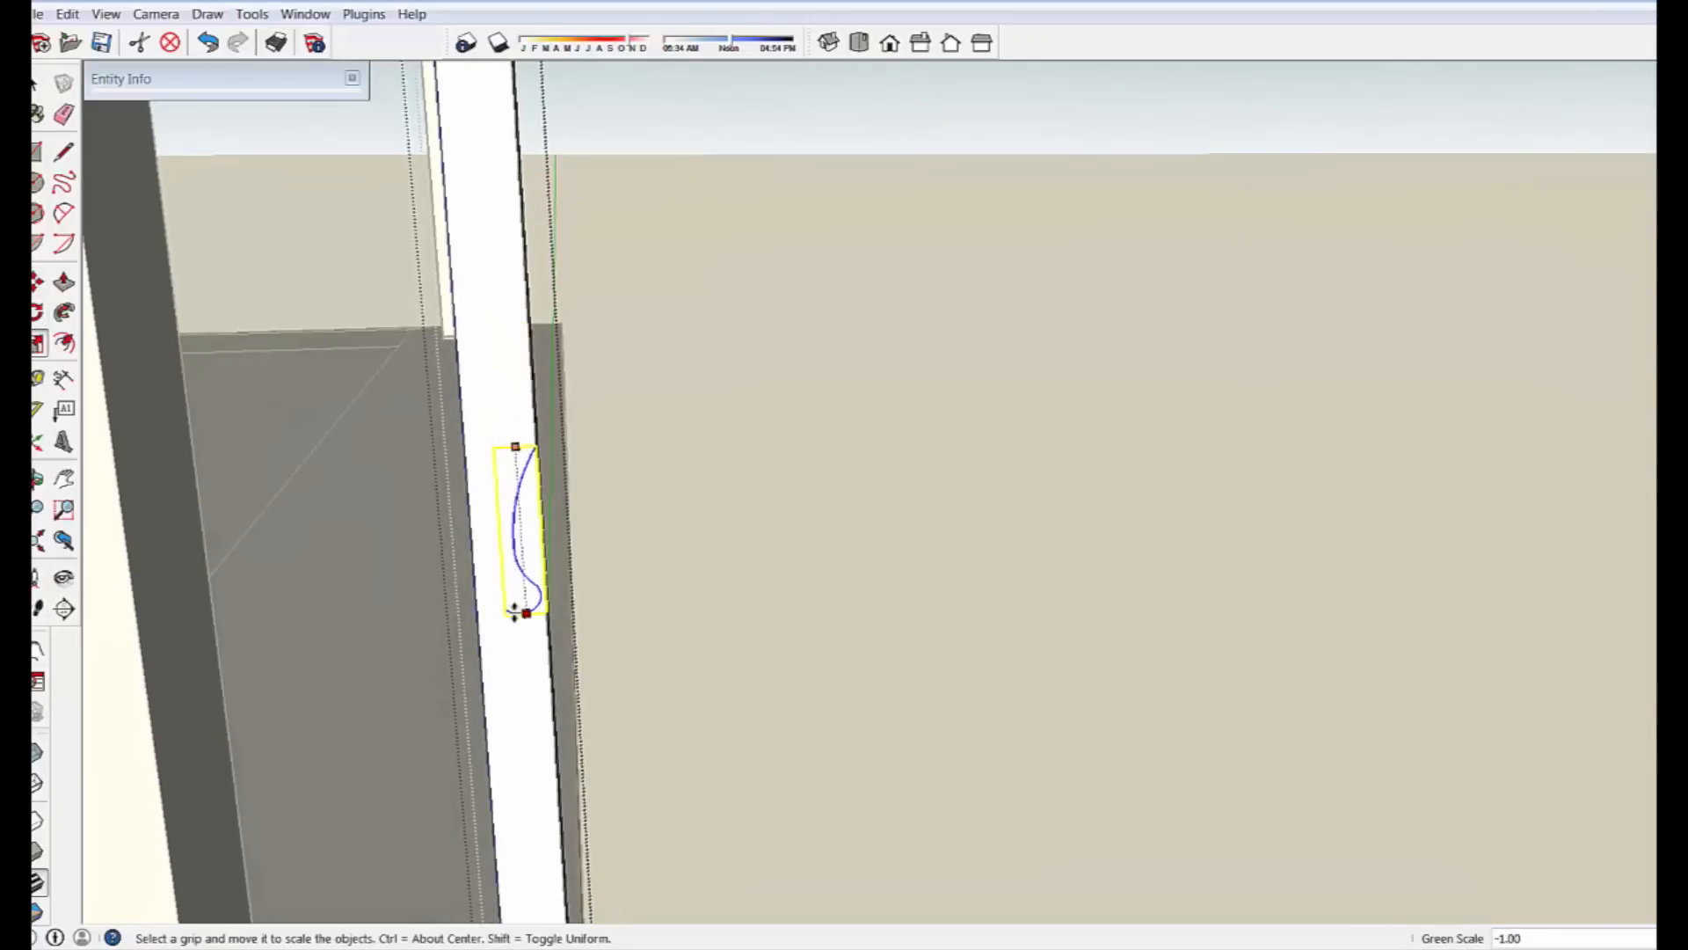
scroll(460, 821, down, 3)
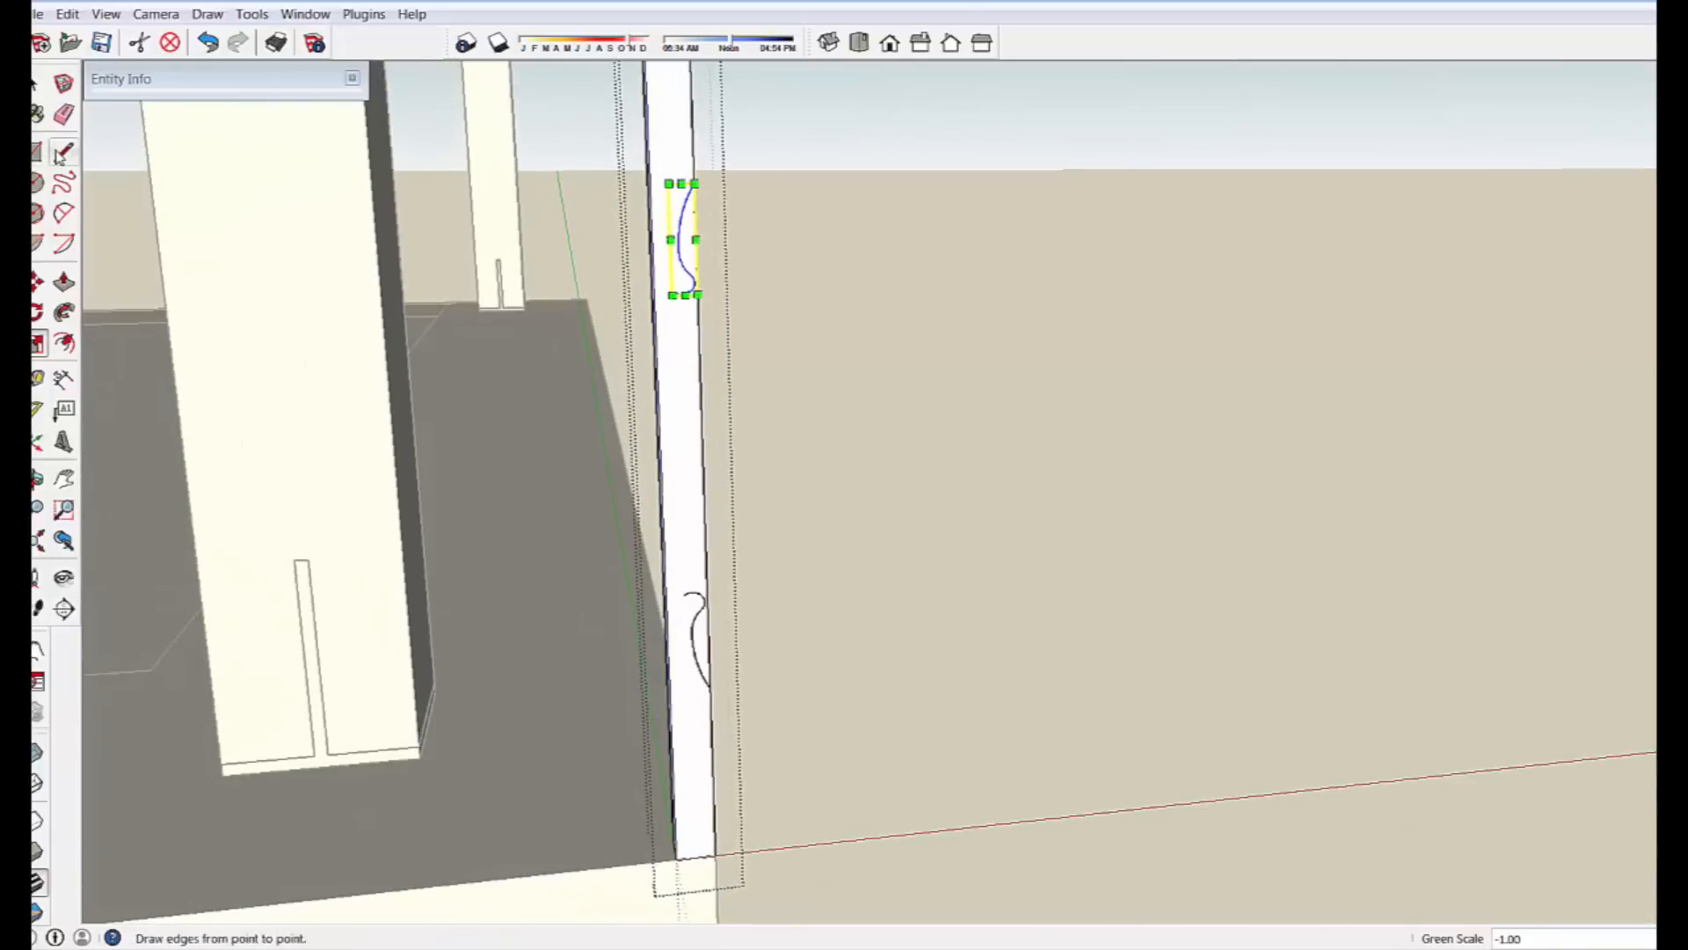
Draw a straight line joining the inner ends of the lower and upper curves.
click(64, 151)
scroll(782, 813, up, 3)
scroll(585, 461, up, 4)
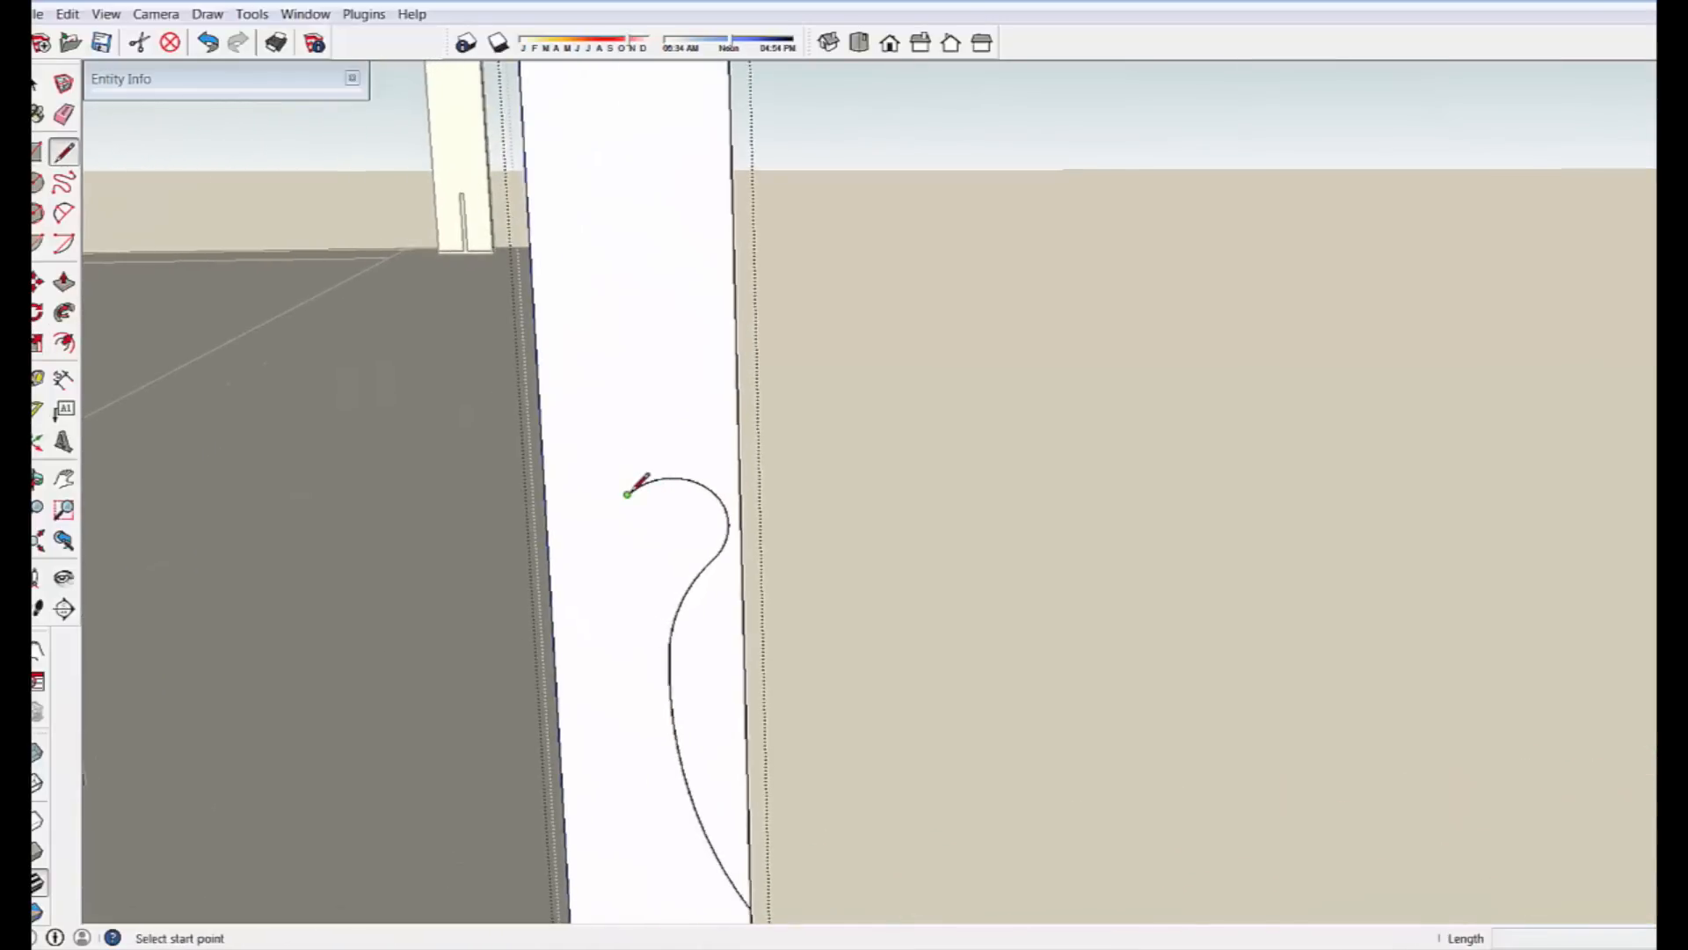
click(627, 494)
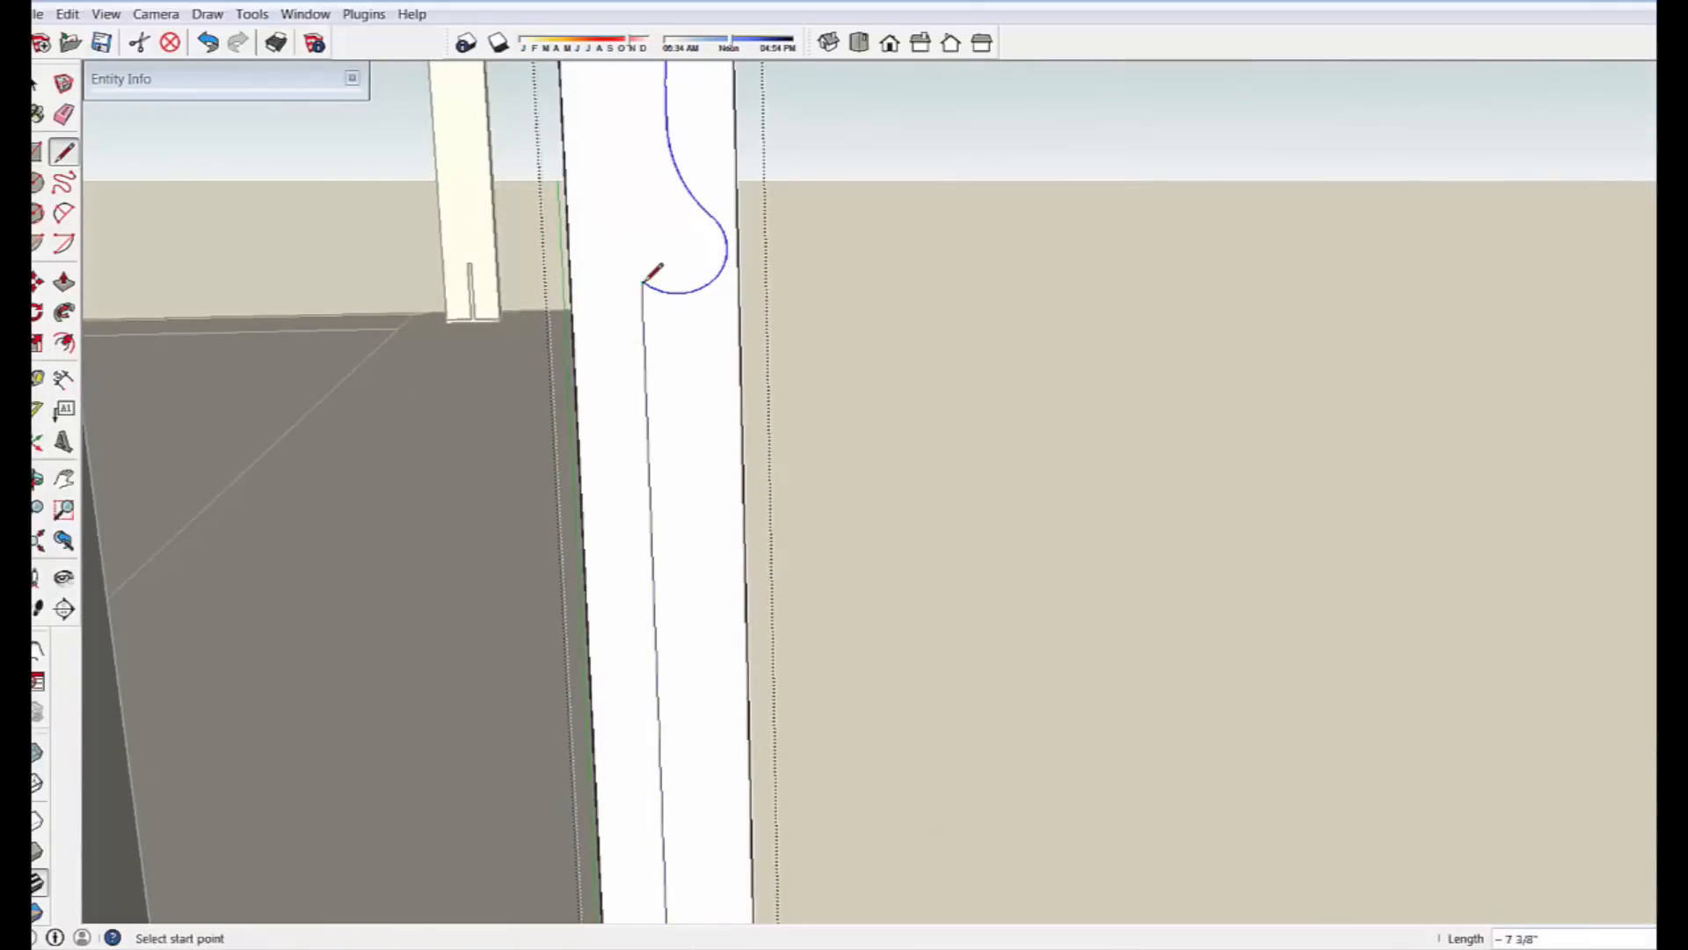
scroll(646, 277, down, 3)
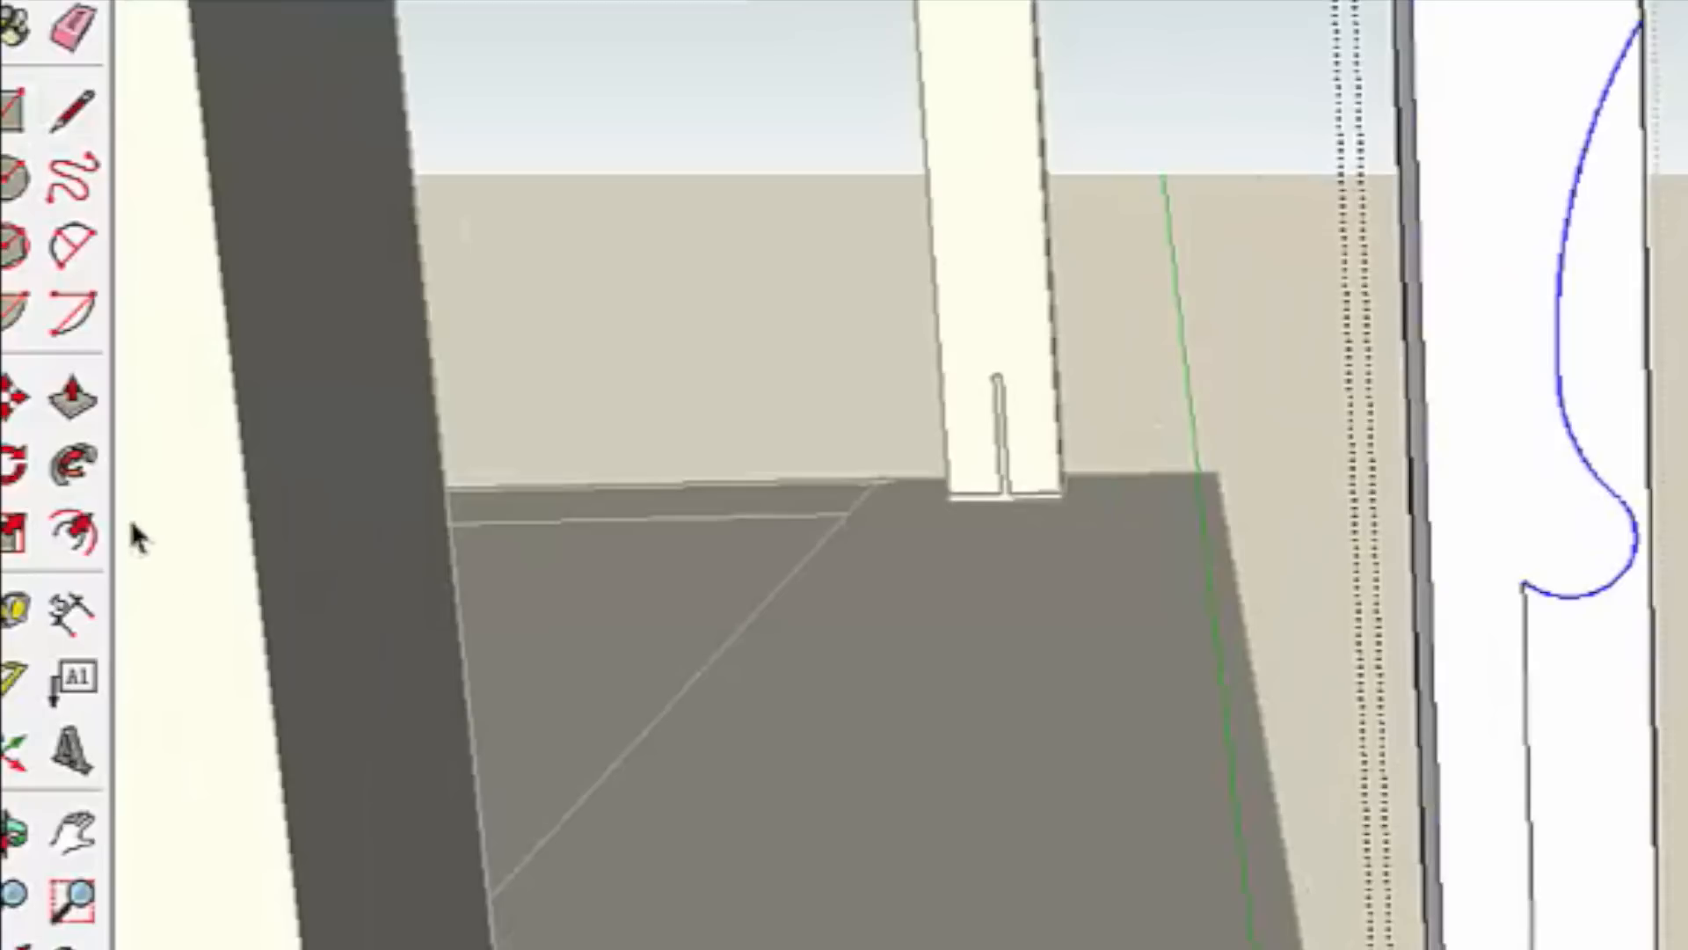
Push the face enclosed by the curves and line back 1" to cut the decorative profile through the trim piece.
click(73, 395)
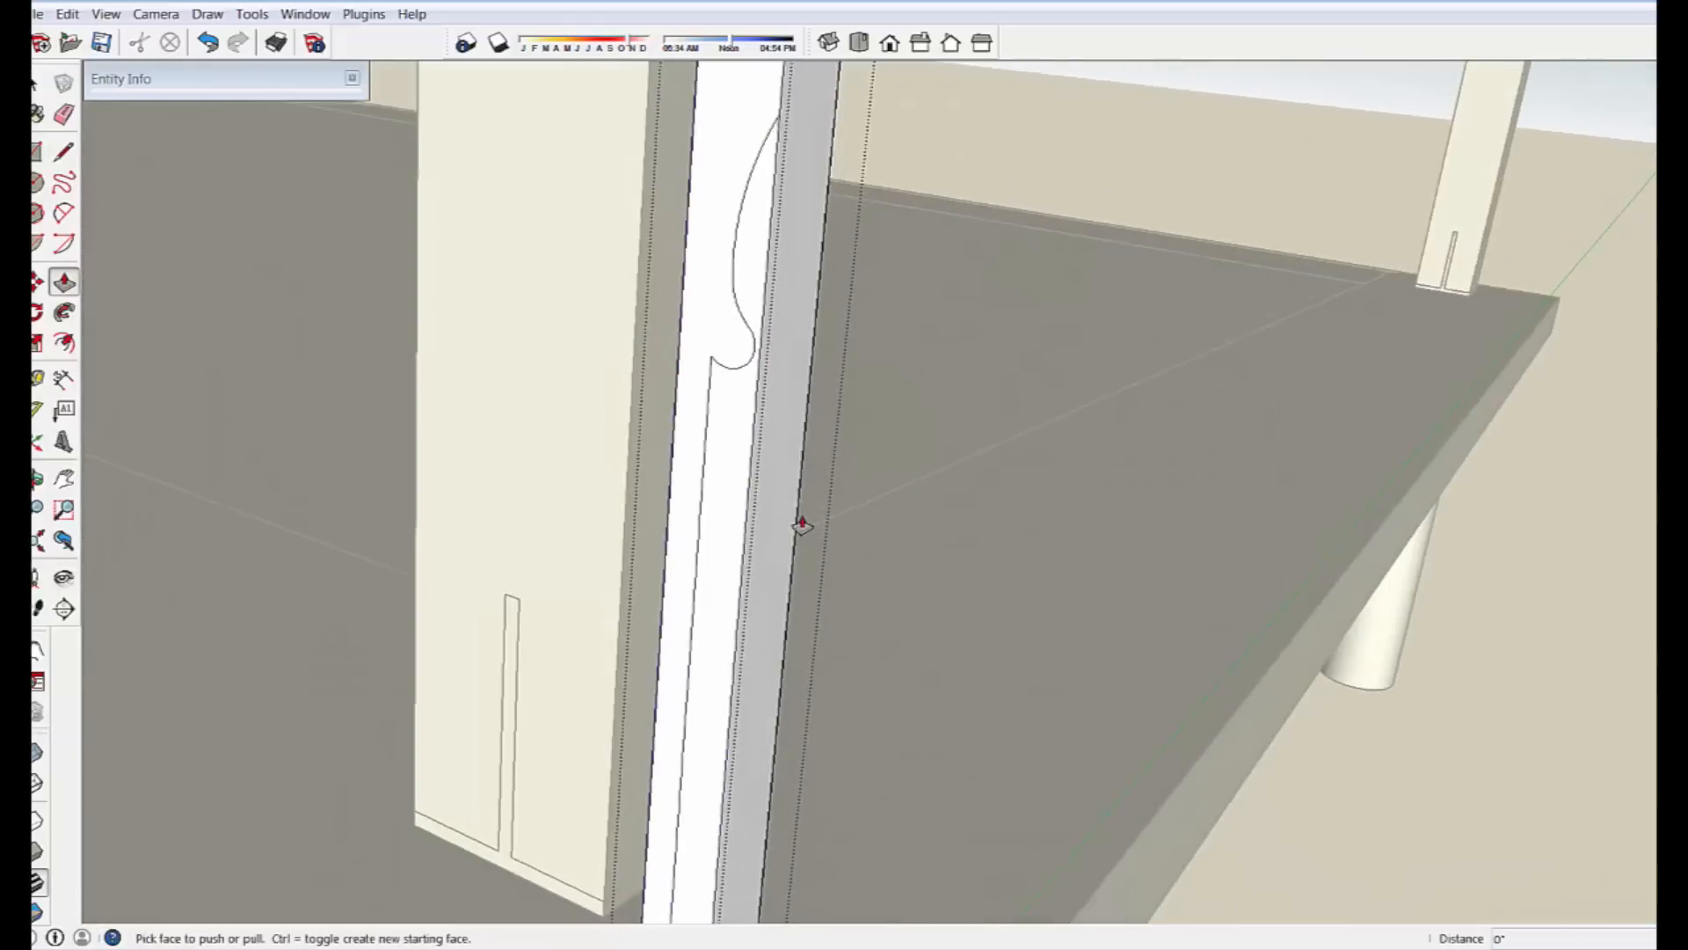
click(713, 531)
click(953, 469)
scroll(953, 470, down, 1)
shift+middle_drag(1134, 792, 1122, 706)
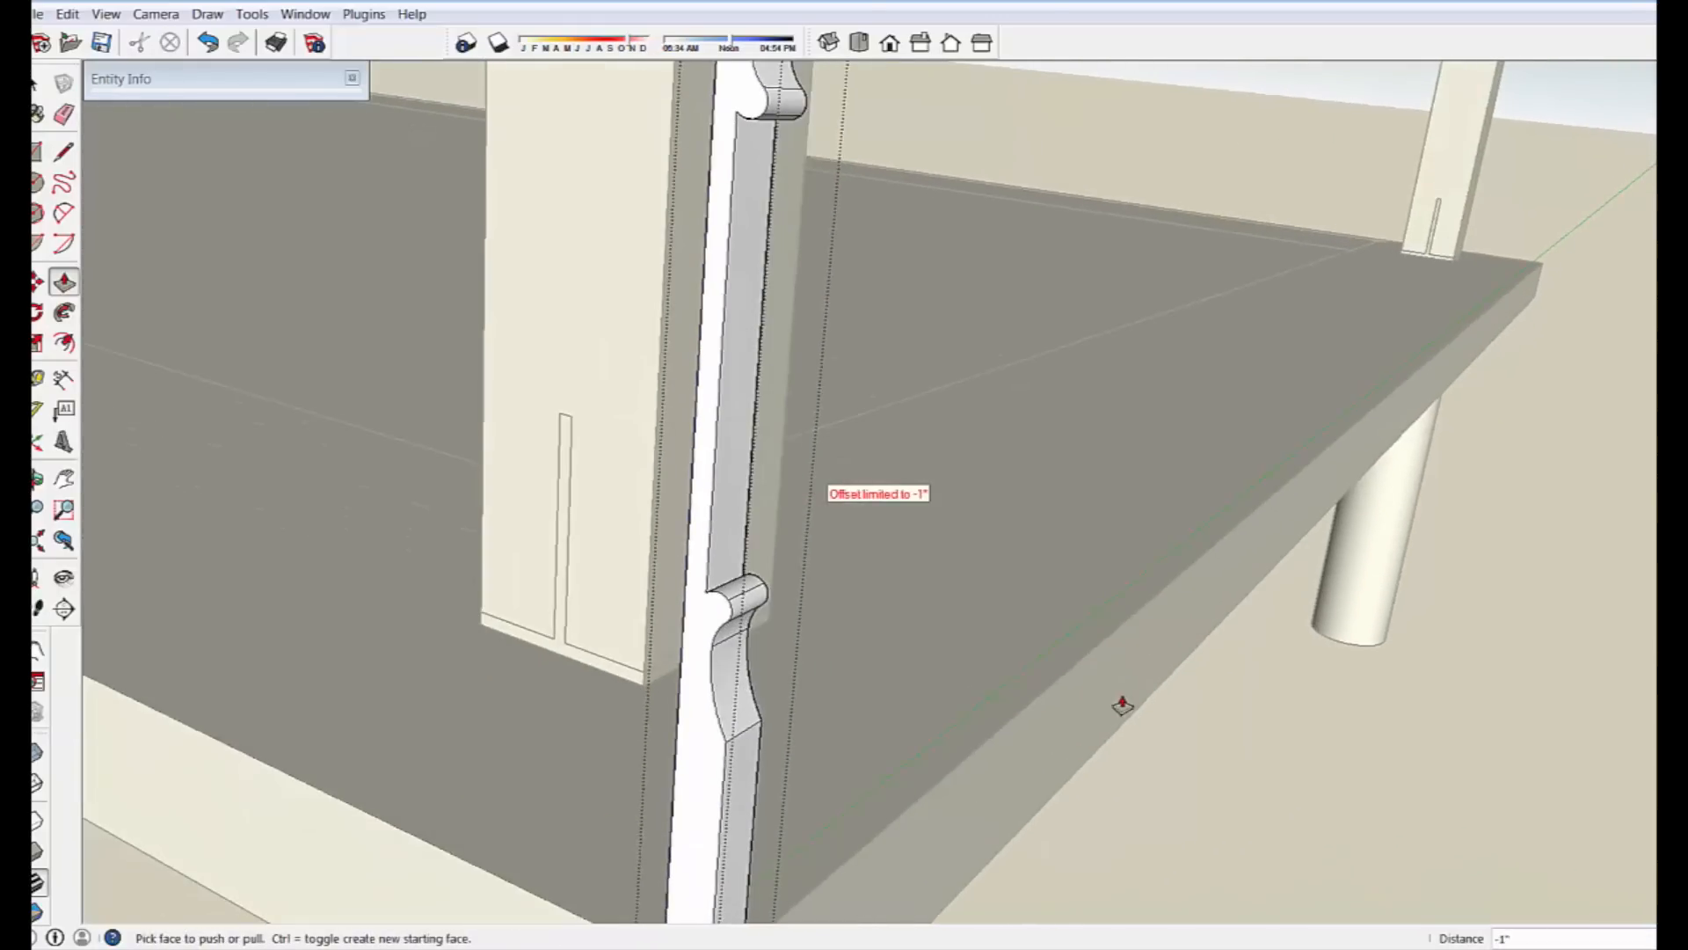
key(space)
Copy the carved trim piece, open the front corner pergola post for editing, and paste the trim beside the post.
middle_drag(897, 818, 1090, 762)
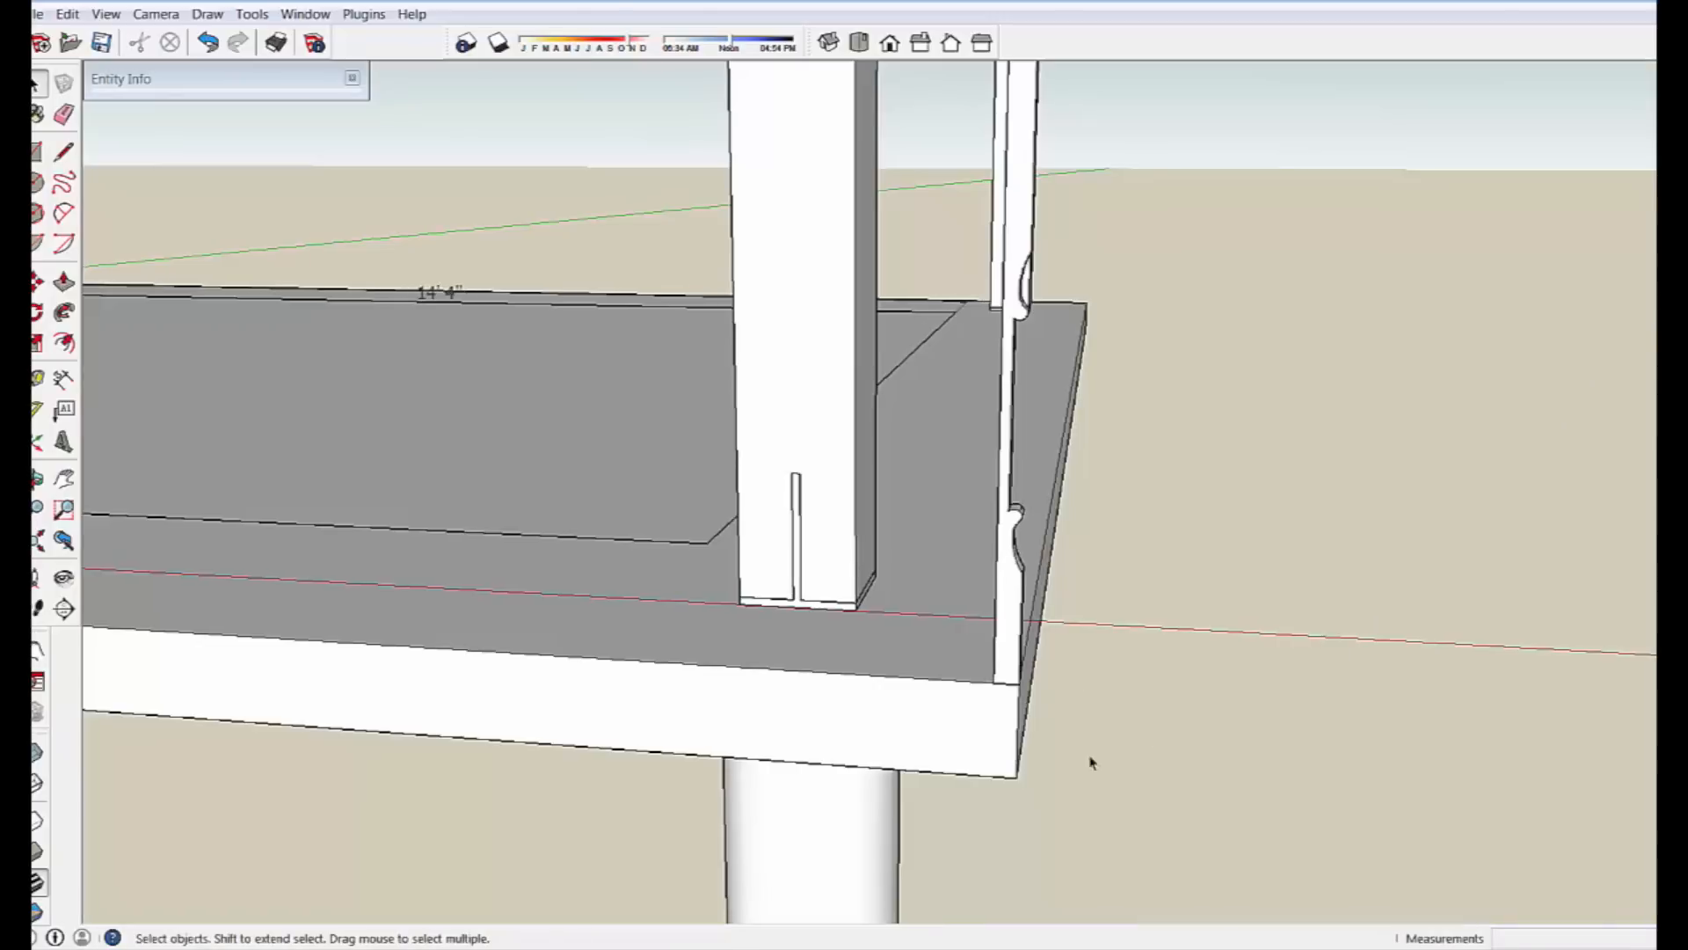
click(1011, 648)
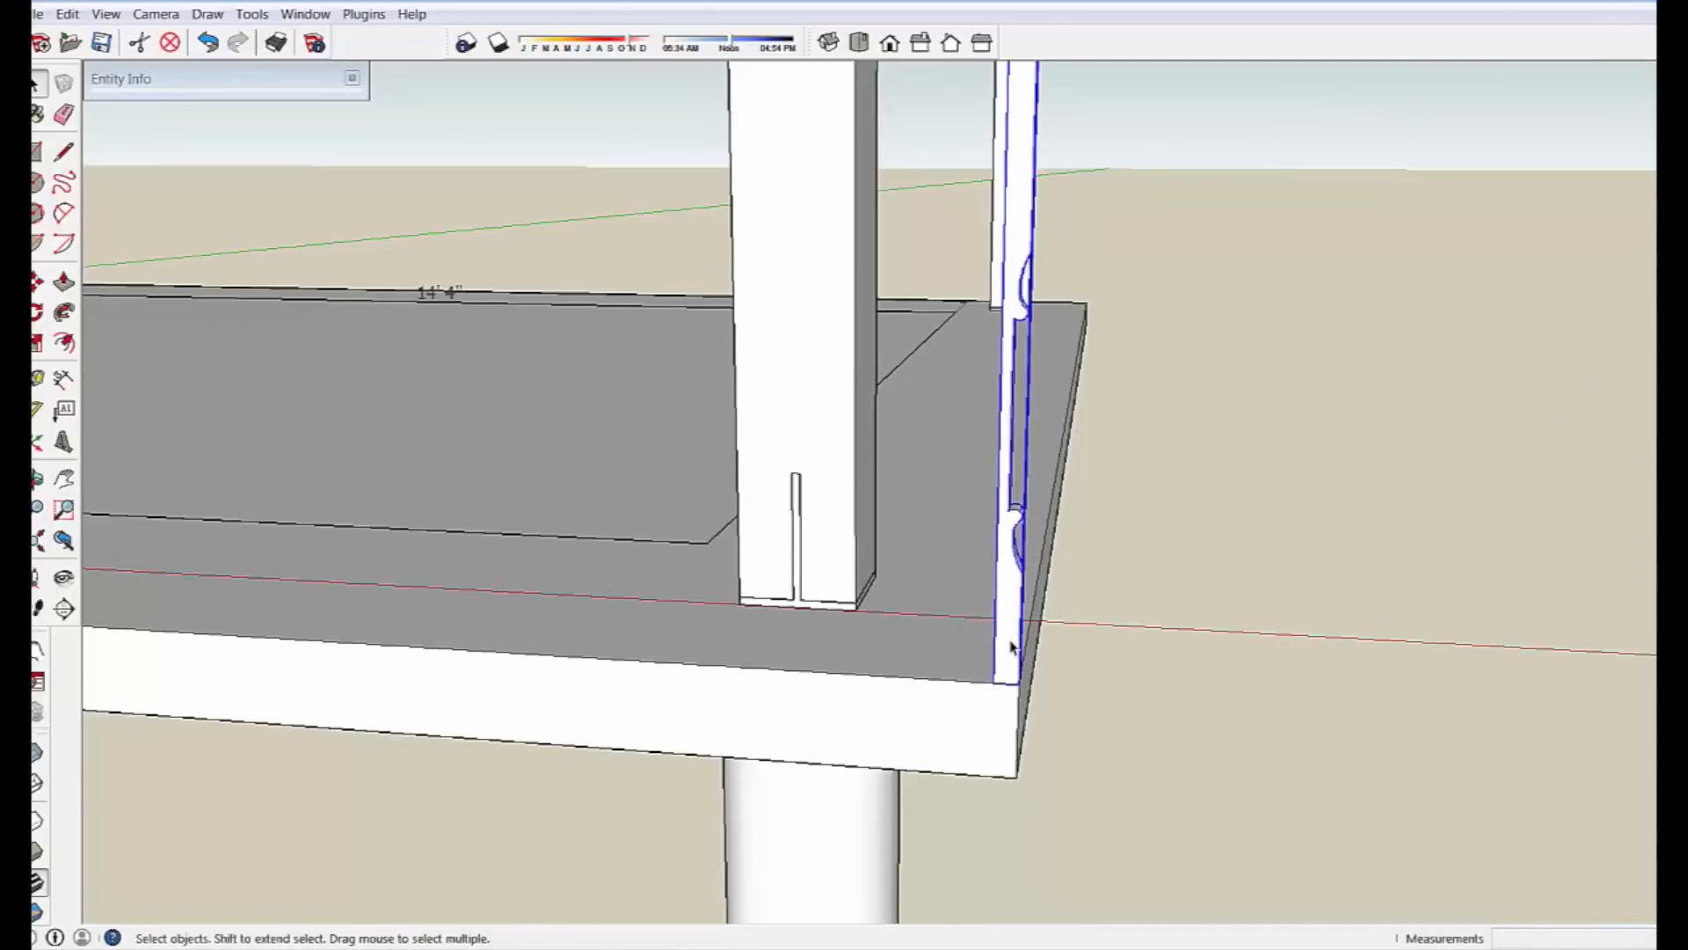
double_click(792, 341)
double_click(792, 341)
middle_drag(792, 341, 707, 386)
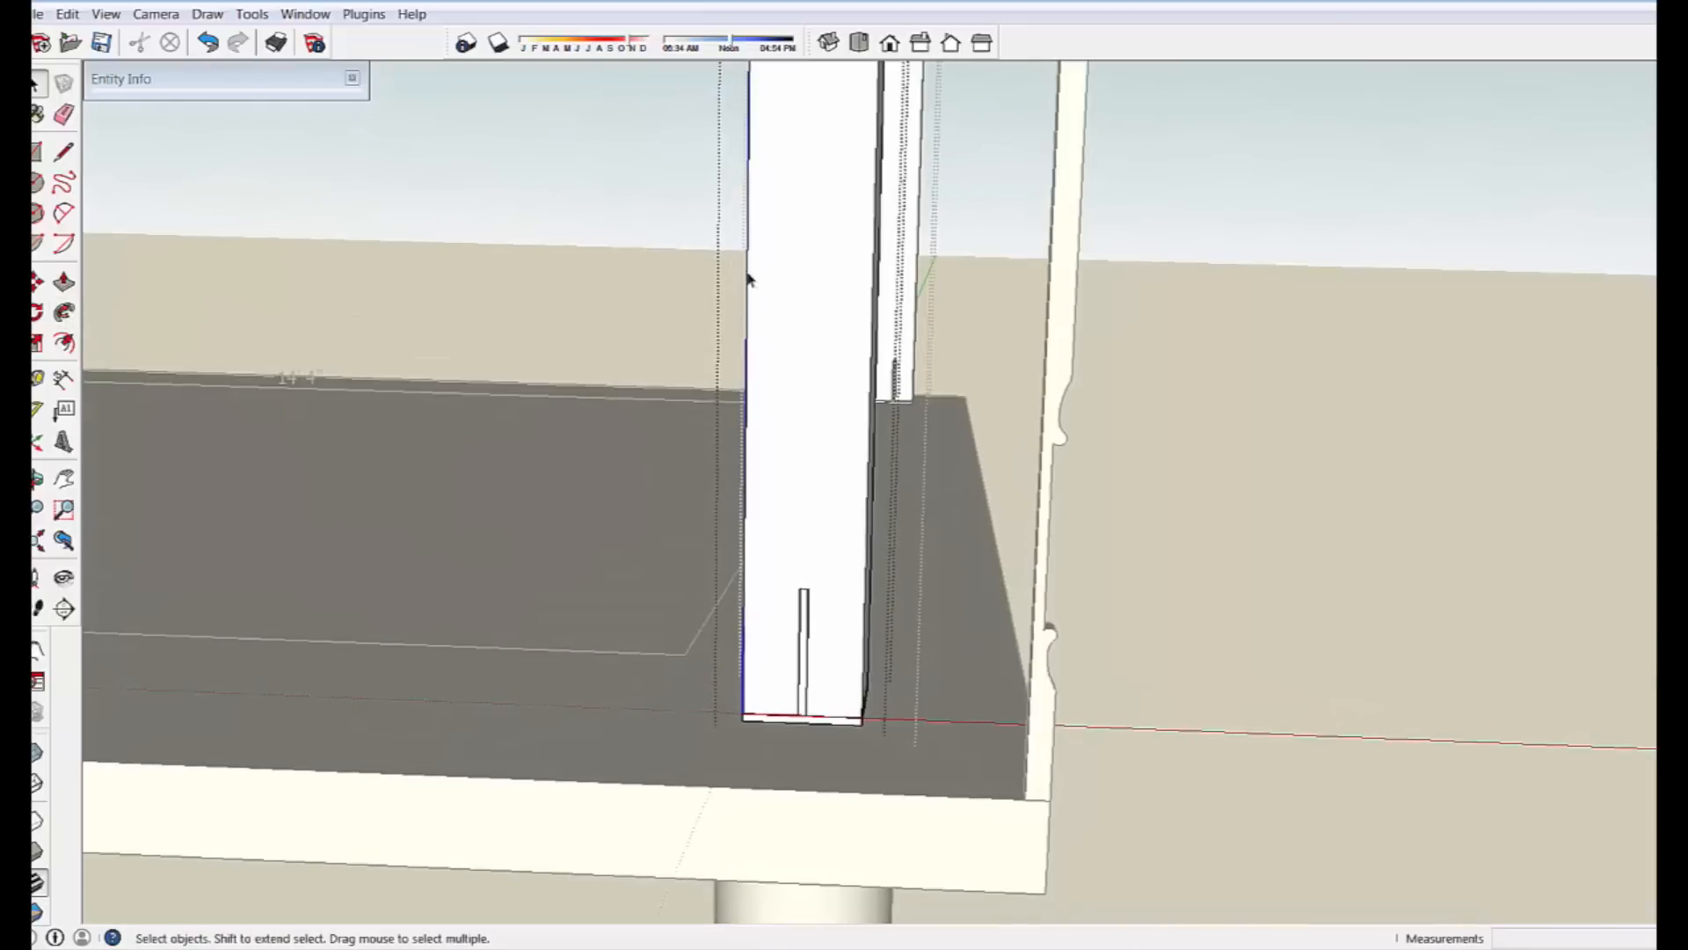
click(748, 332)
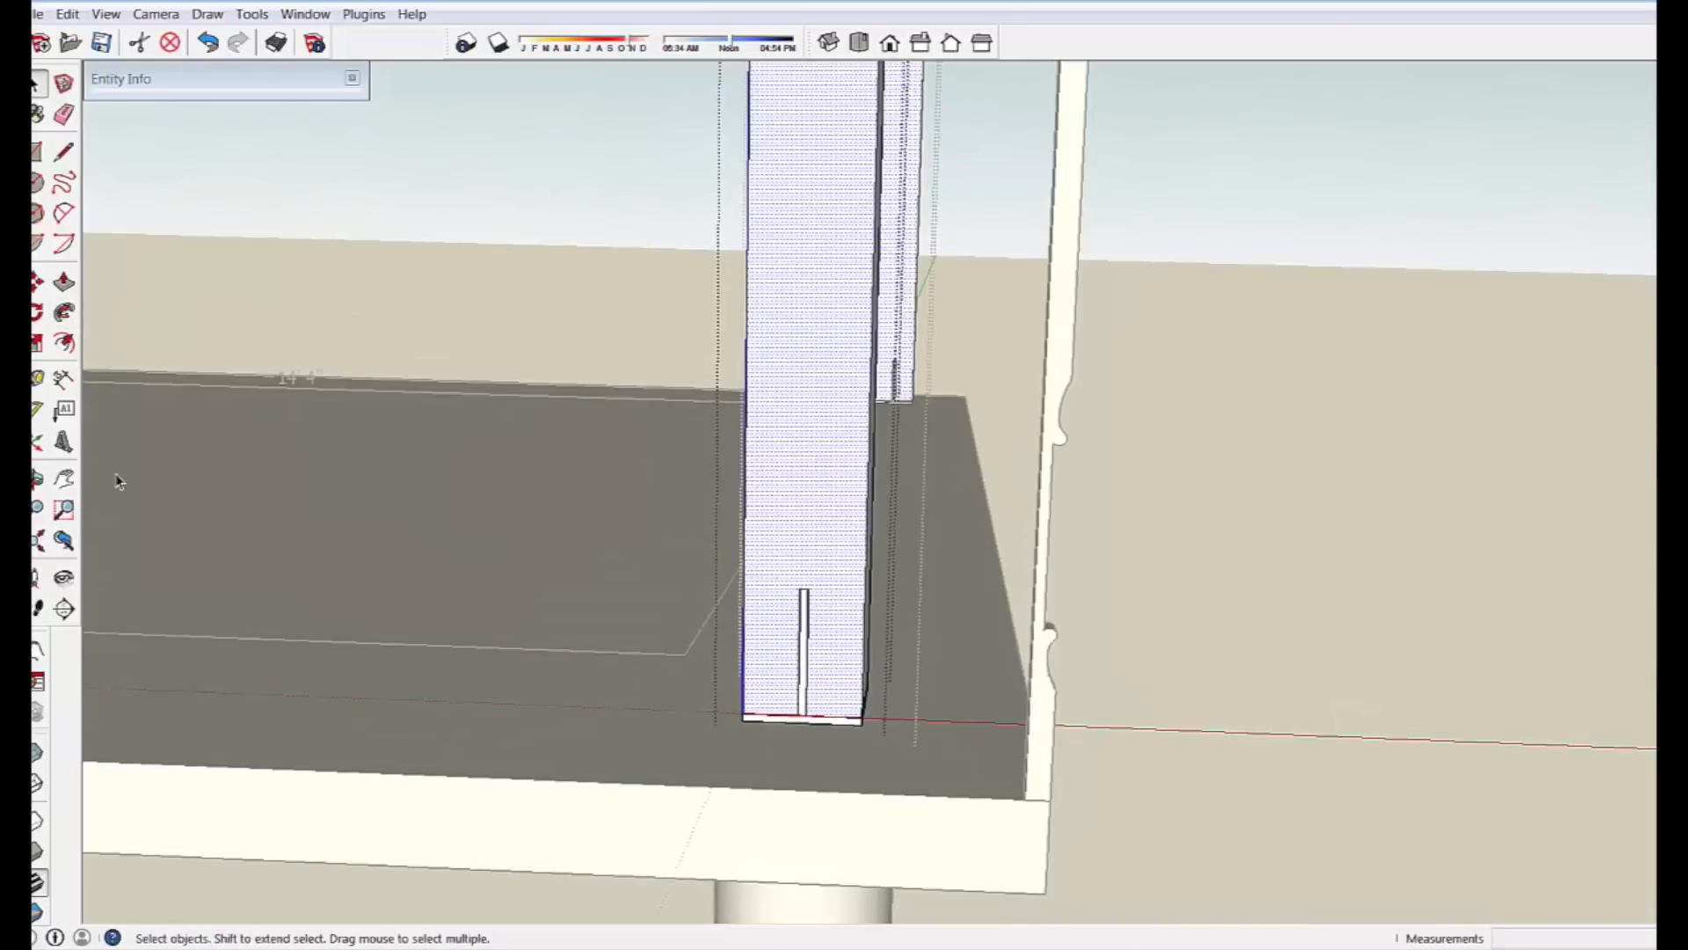
key(ctrl+v)
click(639, 709)
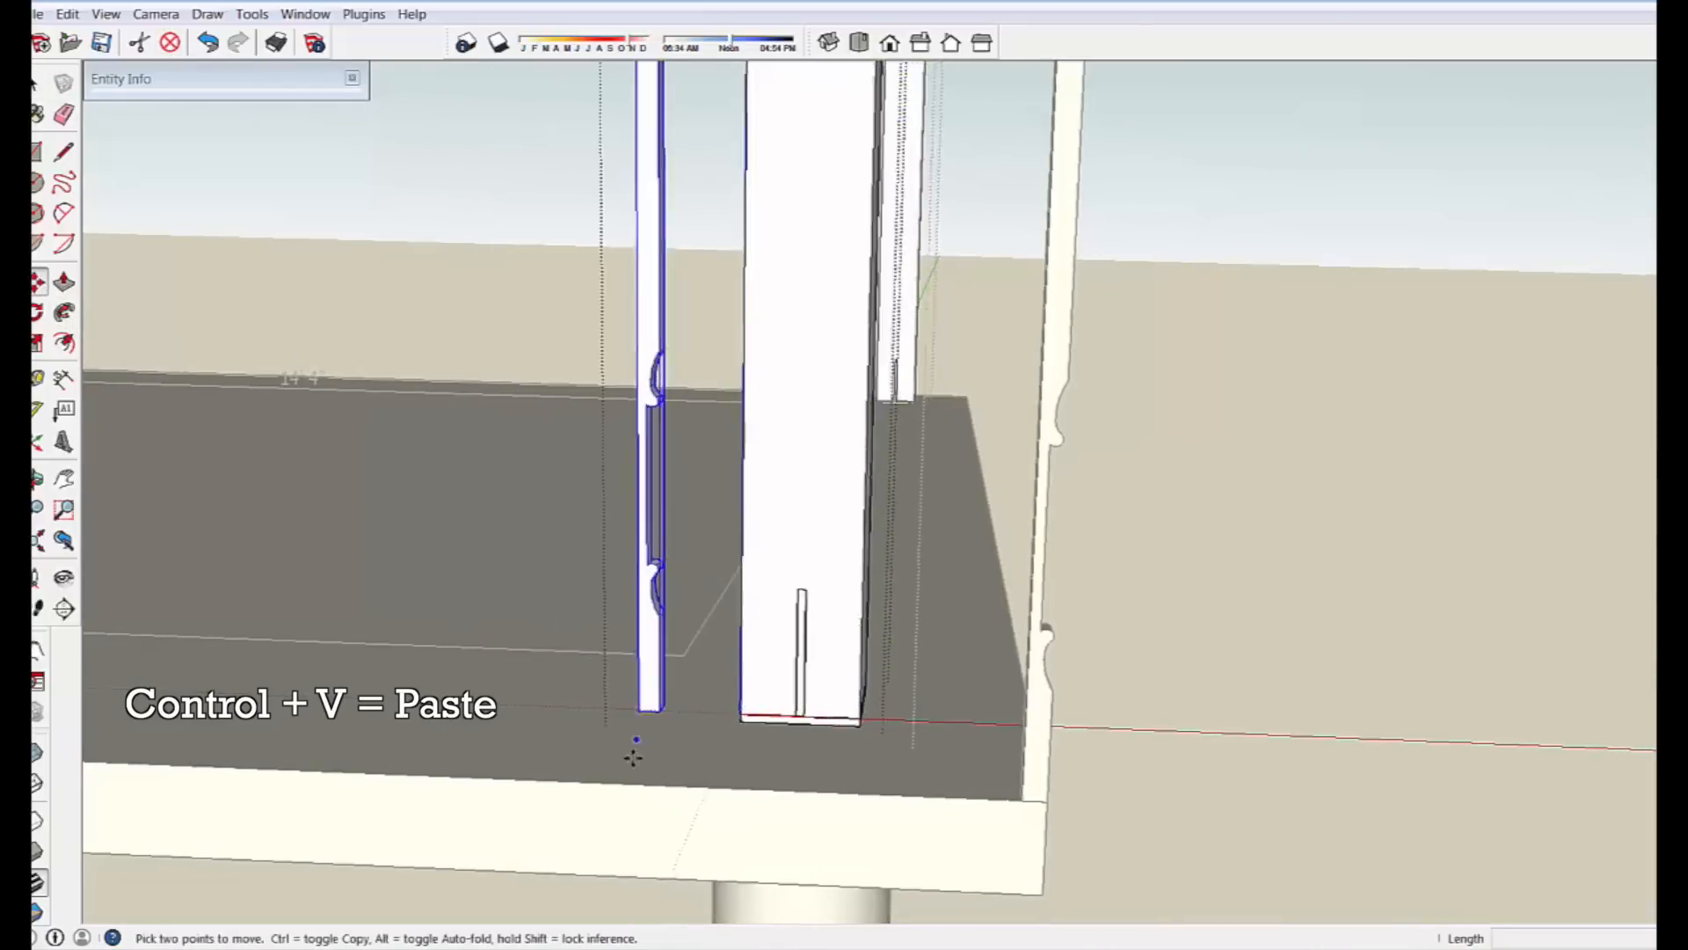
Move the pasted trim by its bottom edge midpoint onto the bottom outer corner of the post.
middle_drag(630, 742, 424, 792)
scroll(423, 792, up, 5)
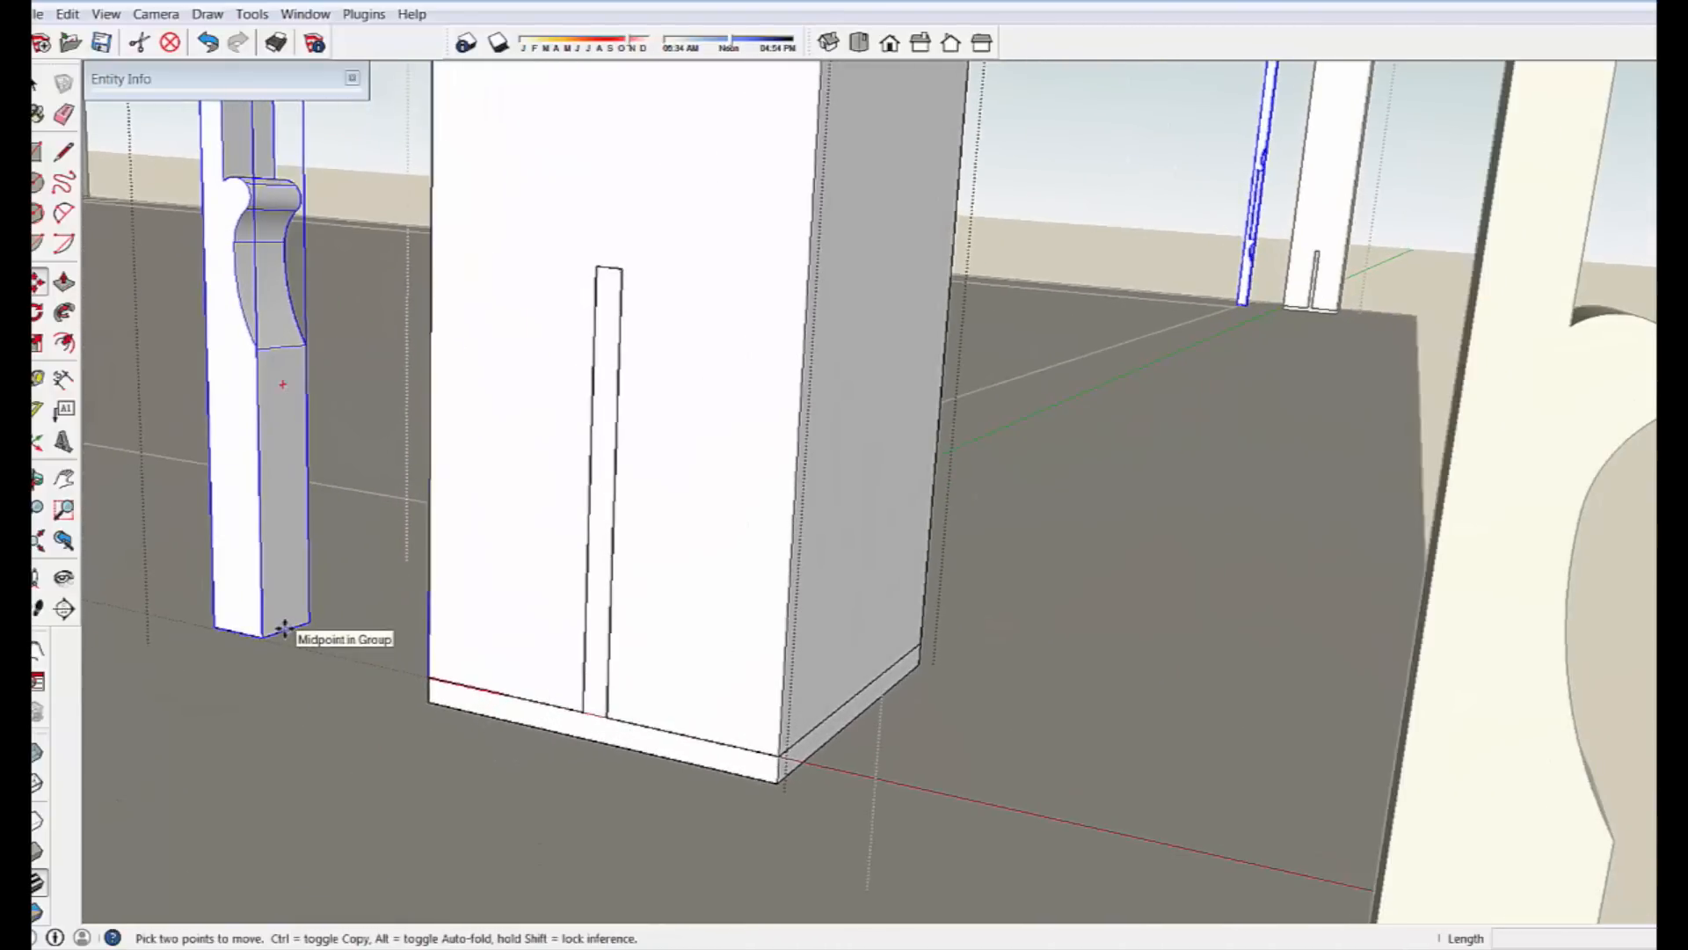
click(283, 626)
click(773, 756)
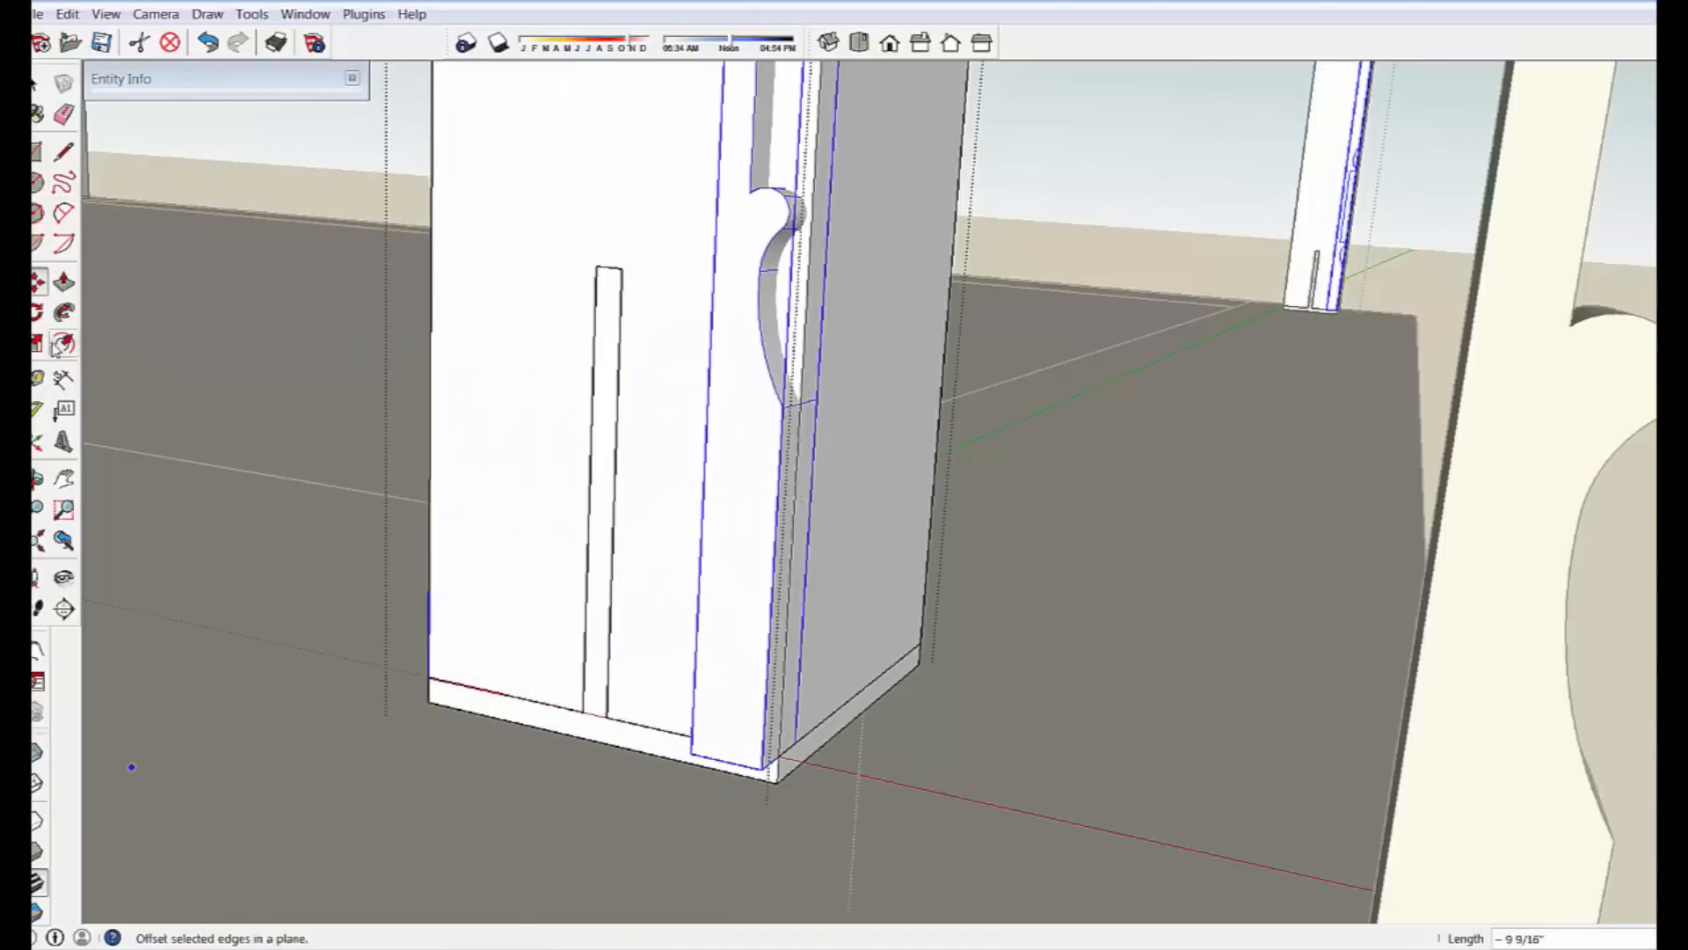
Rotate the trim about the post's bottom corner so it sits diagonally across the post's vertical edge.
click(36, 312)
middle_drag(191, 475, 396, 716)
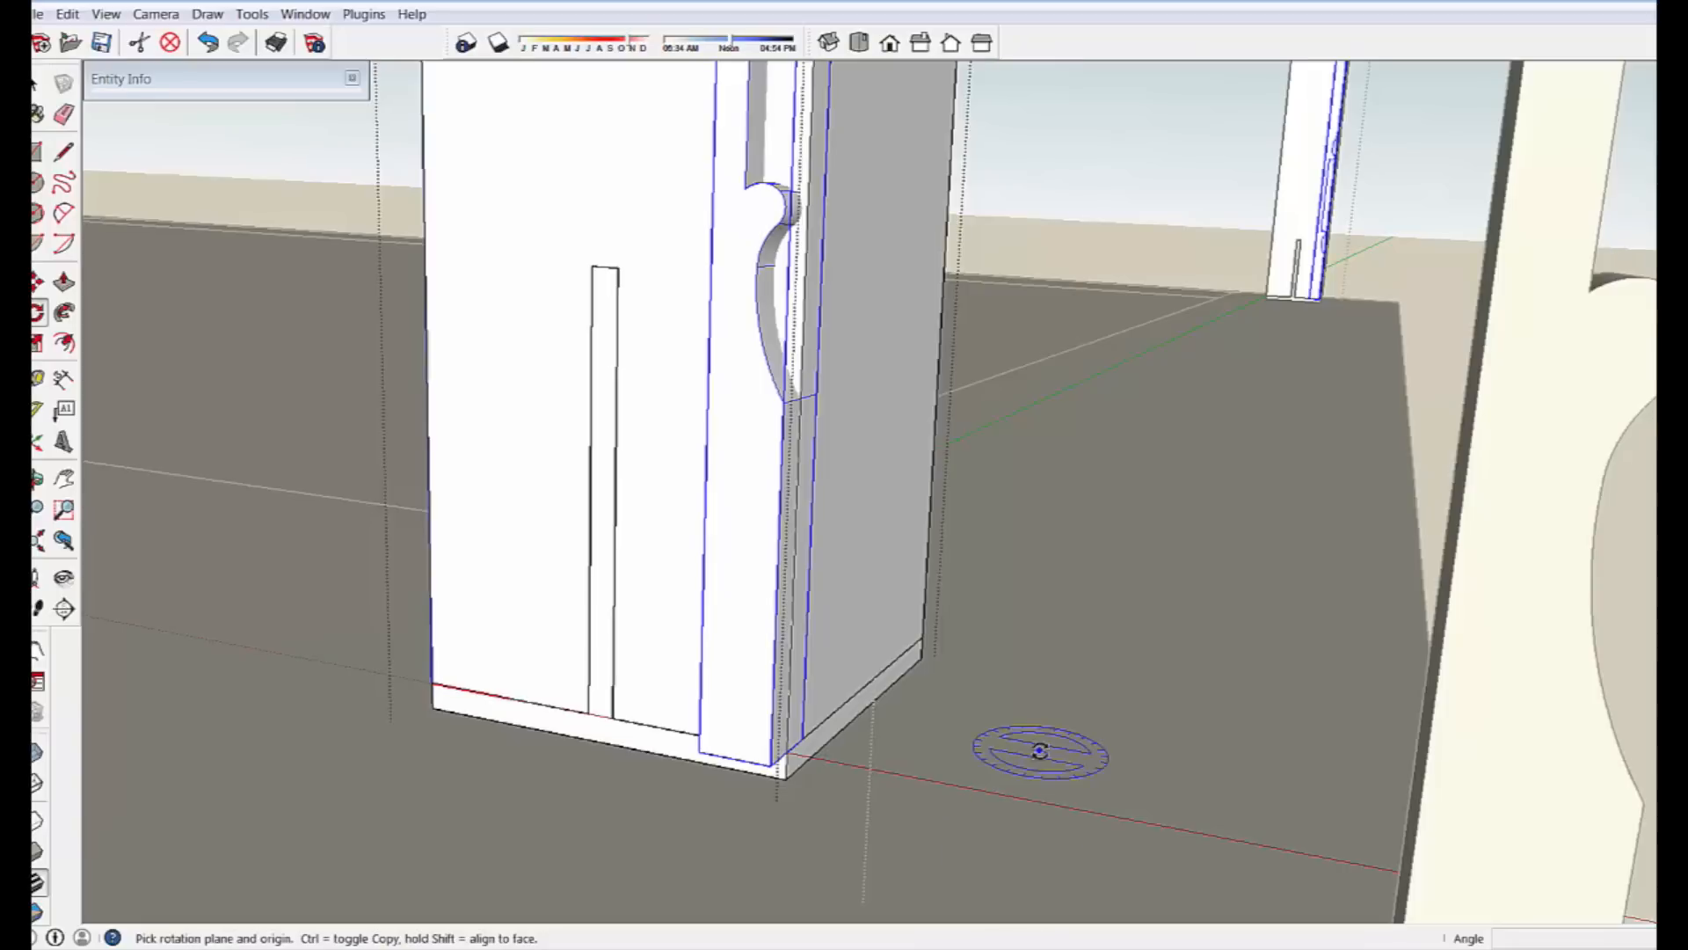
click(783, 754)
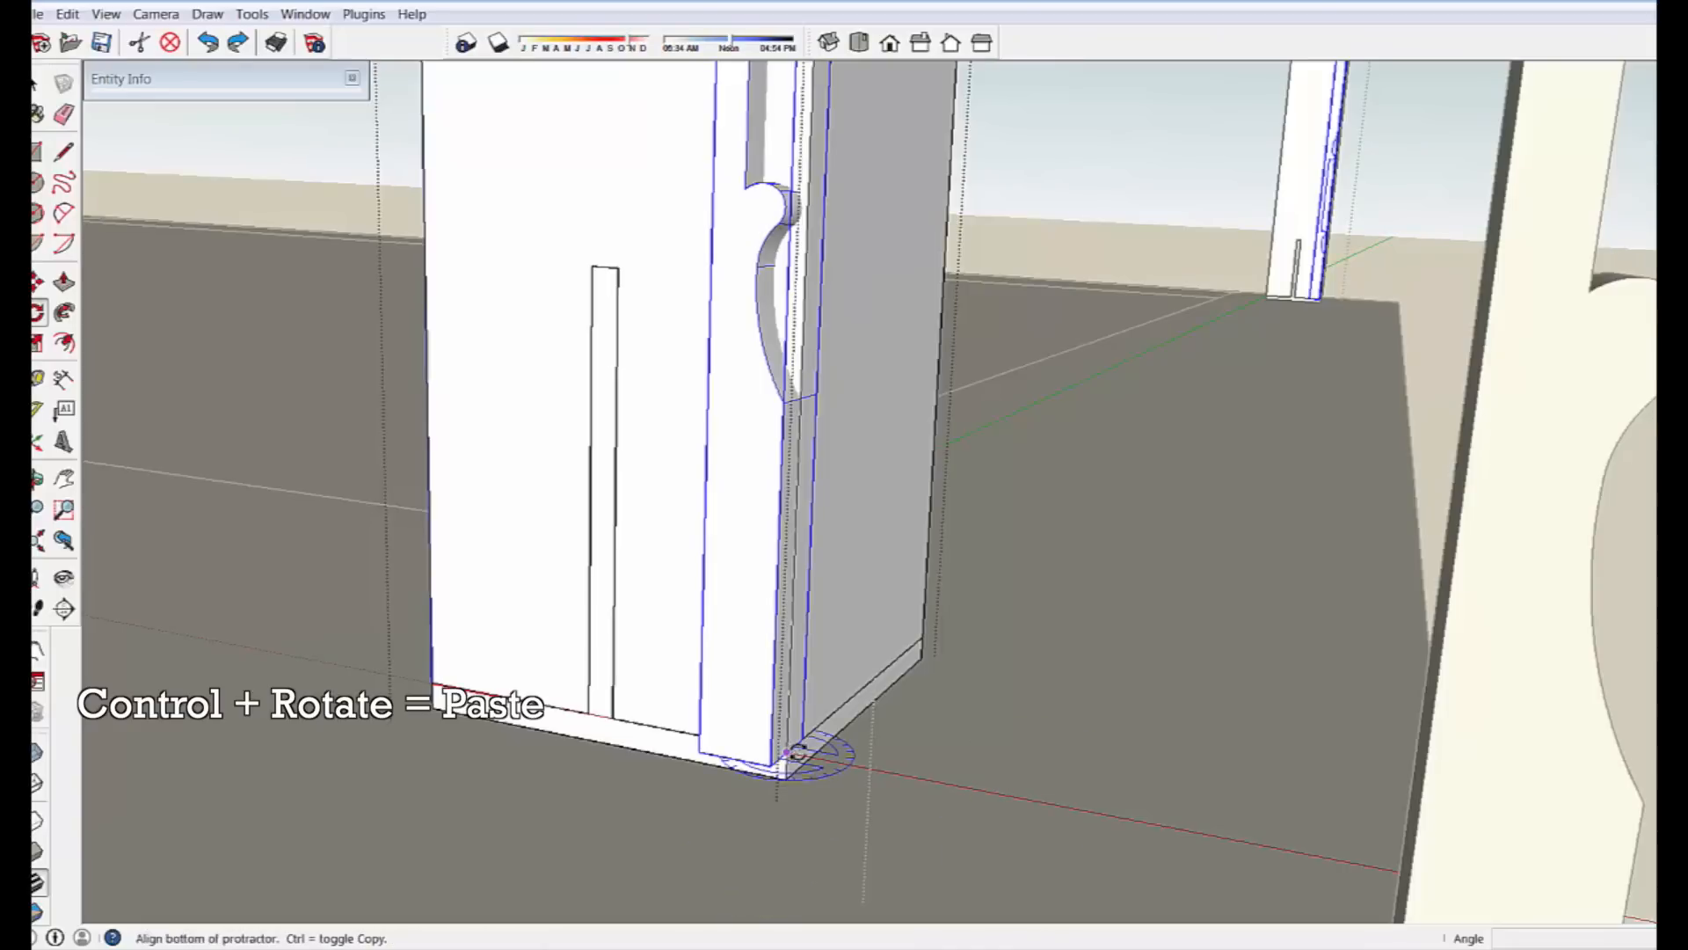
click(824, 730)
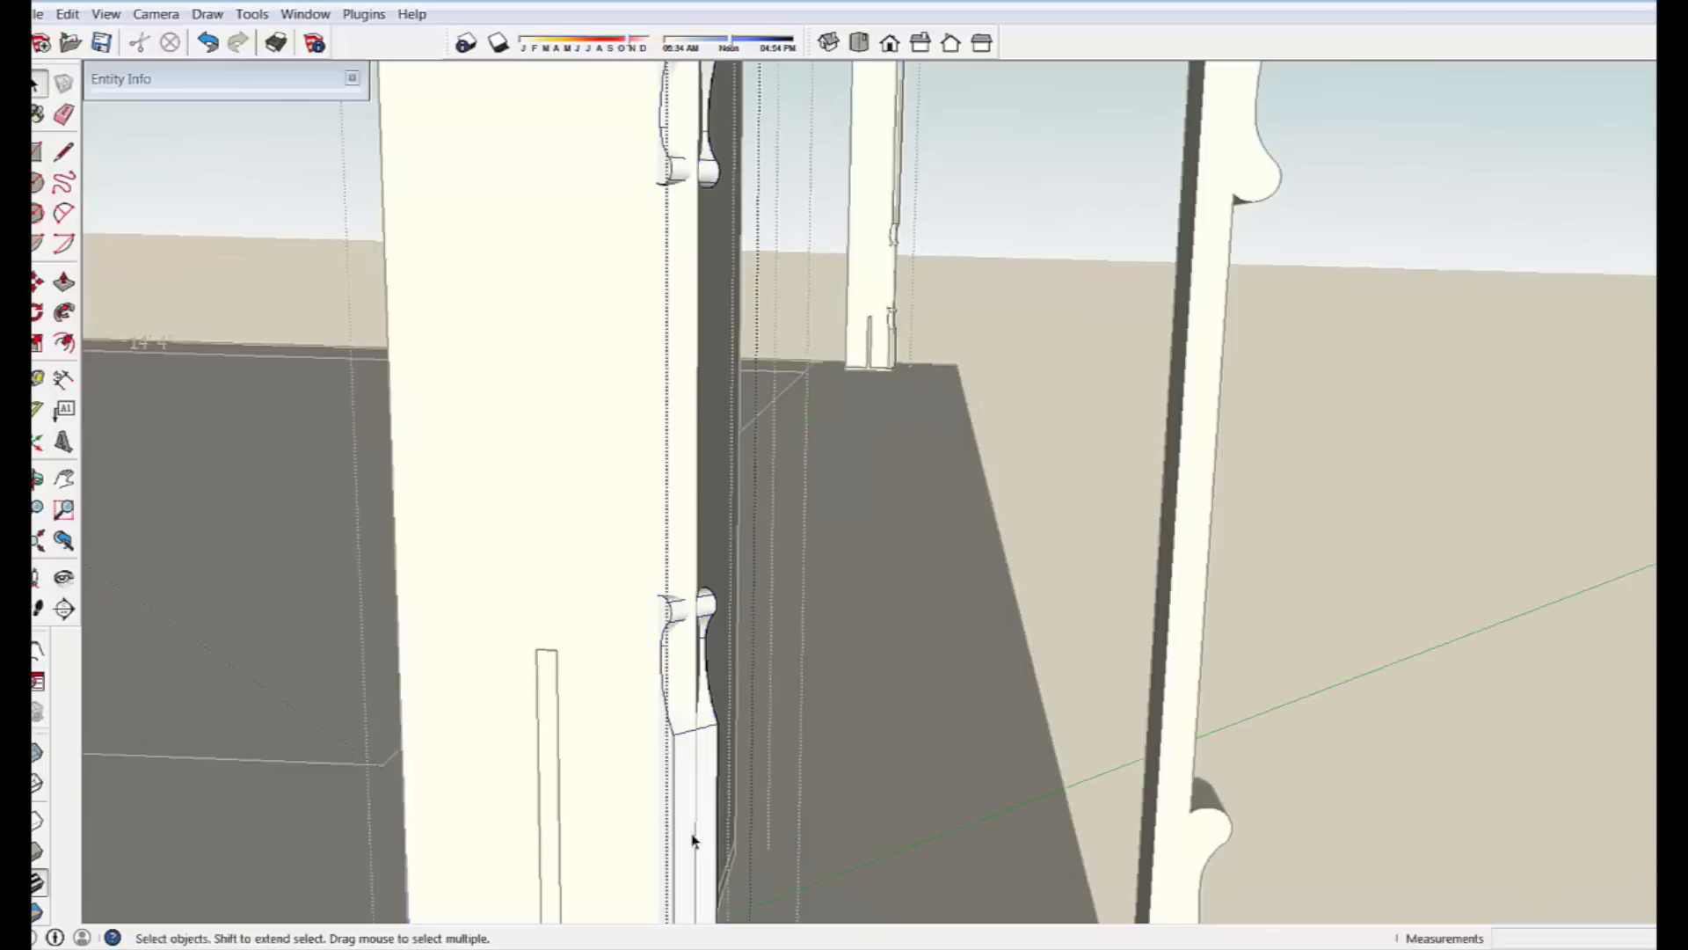
Widen the carved trim by pulling its profiled side face outward 1 1/4".
middle_drag(691, 787, 488, 515)
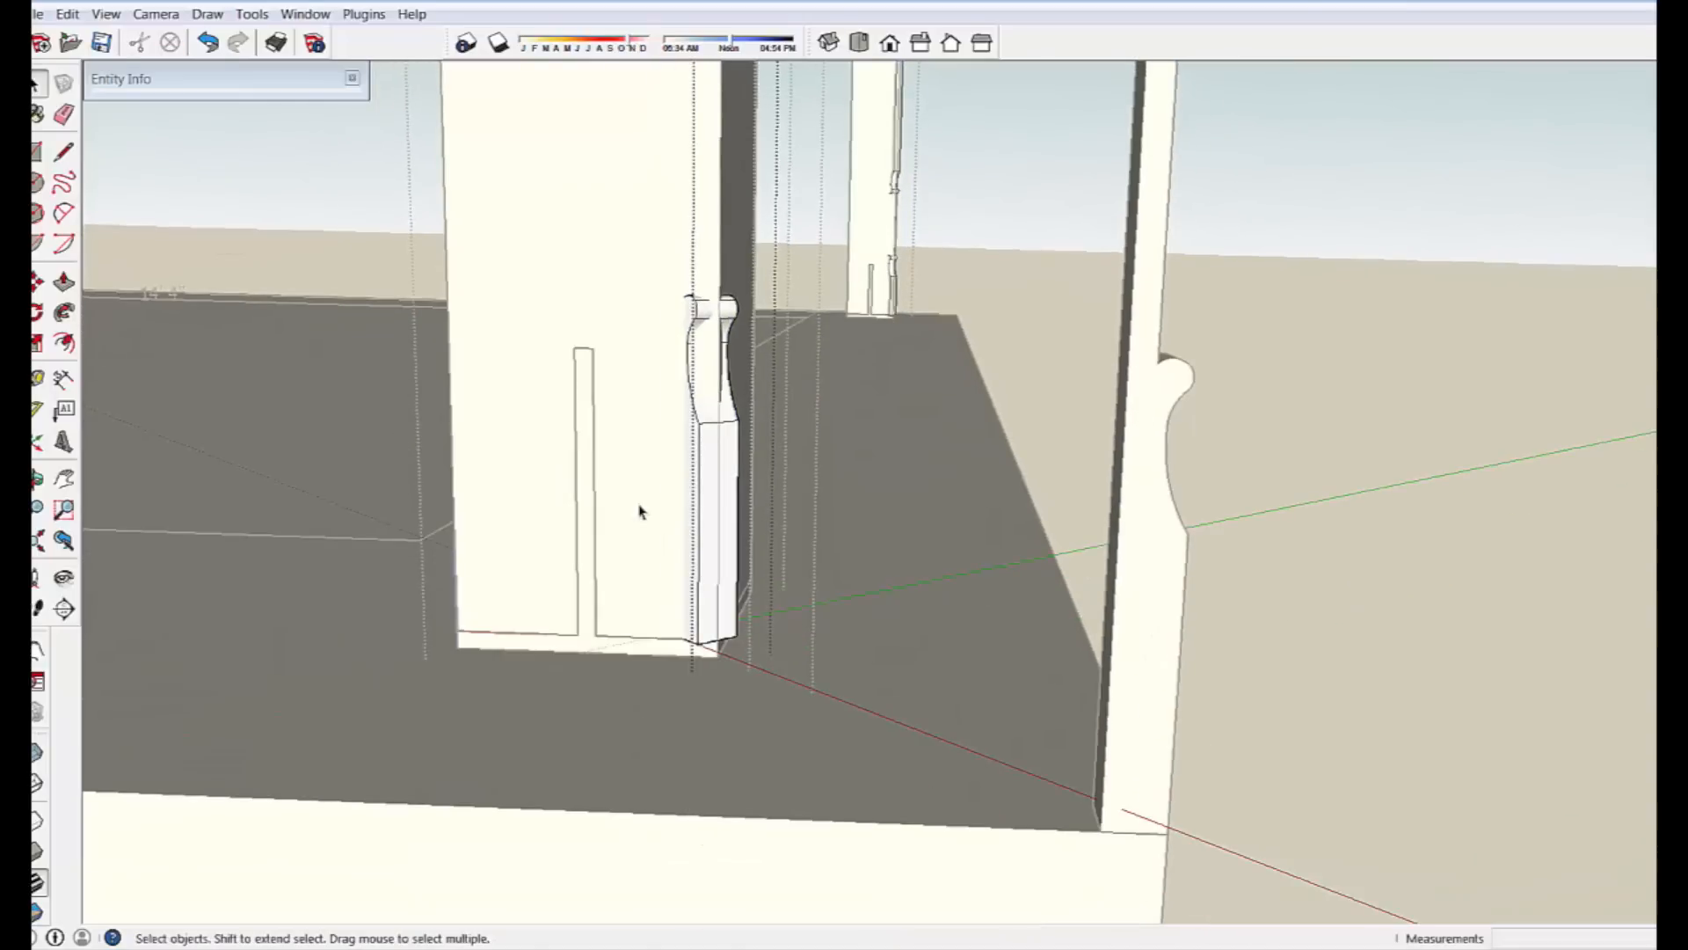
click(707, 538)
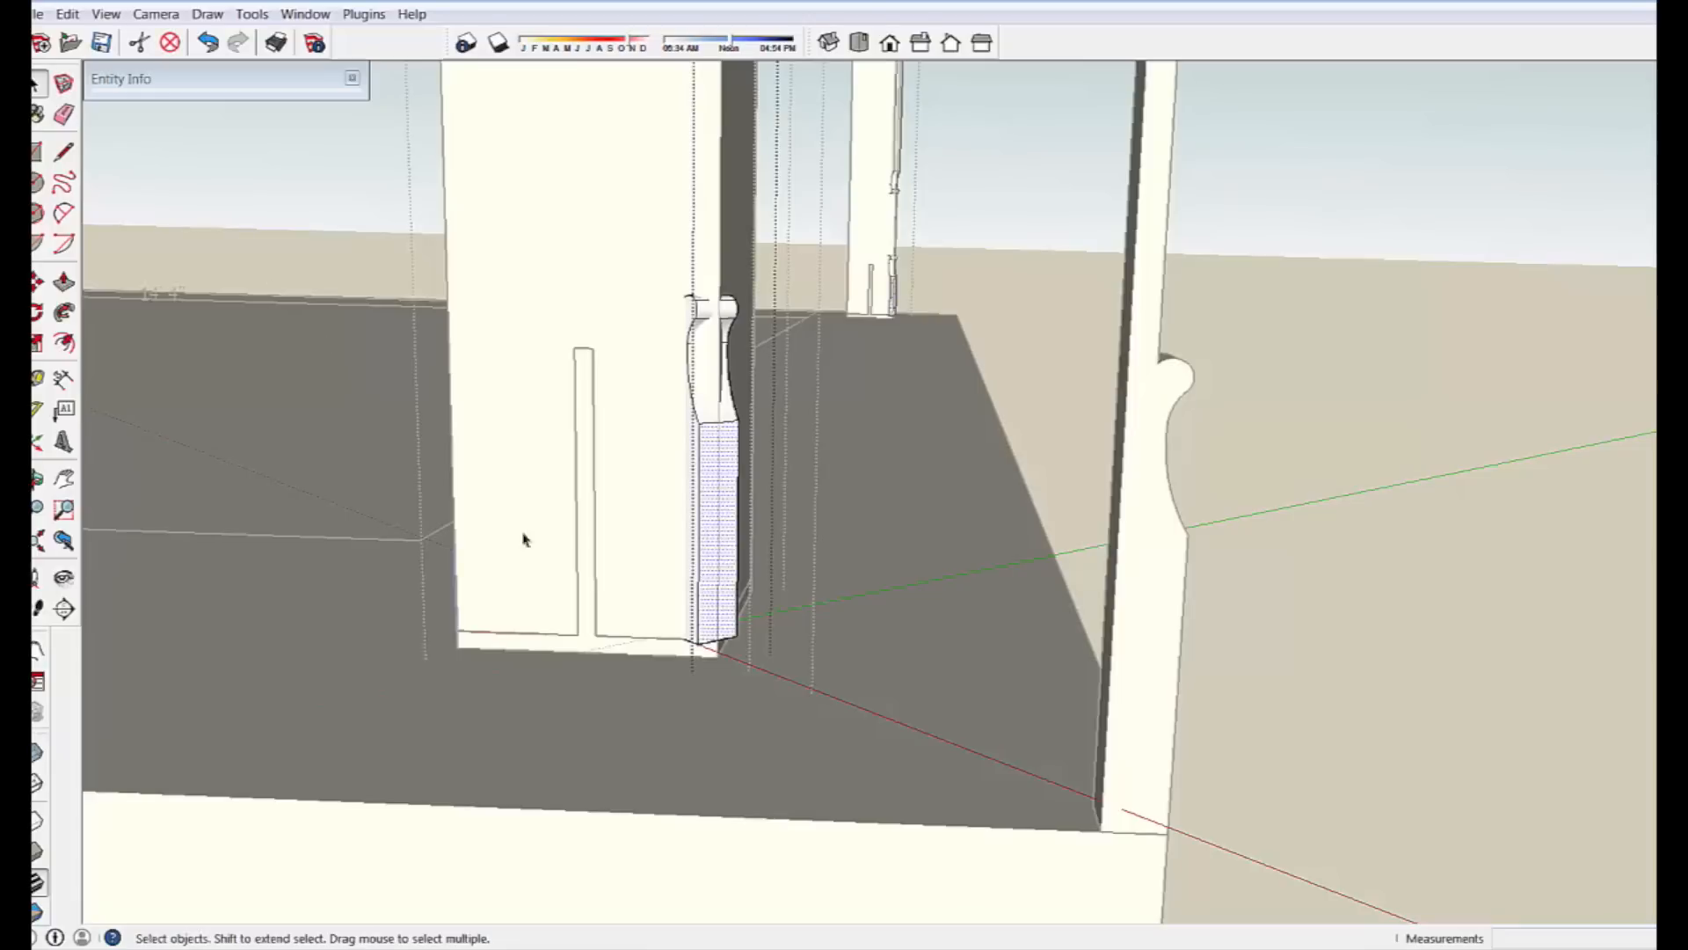
click(752, 607)
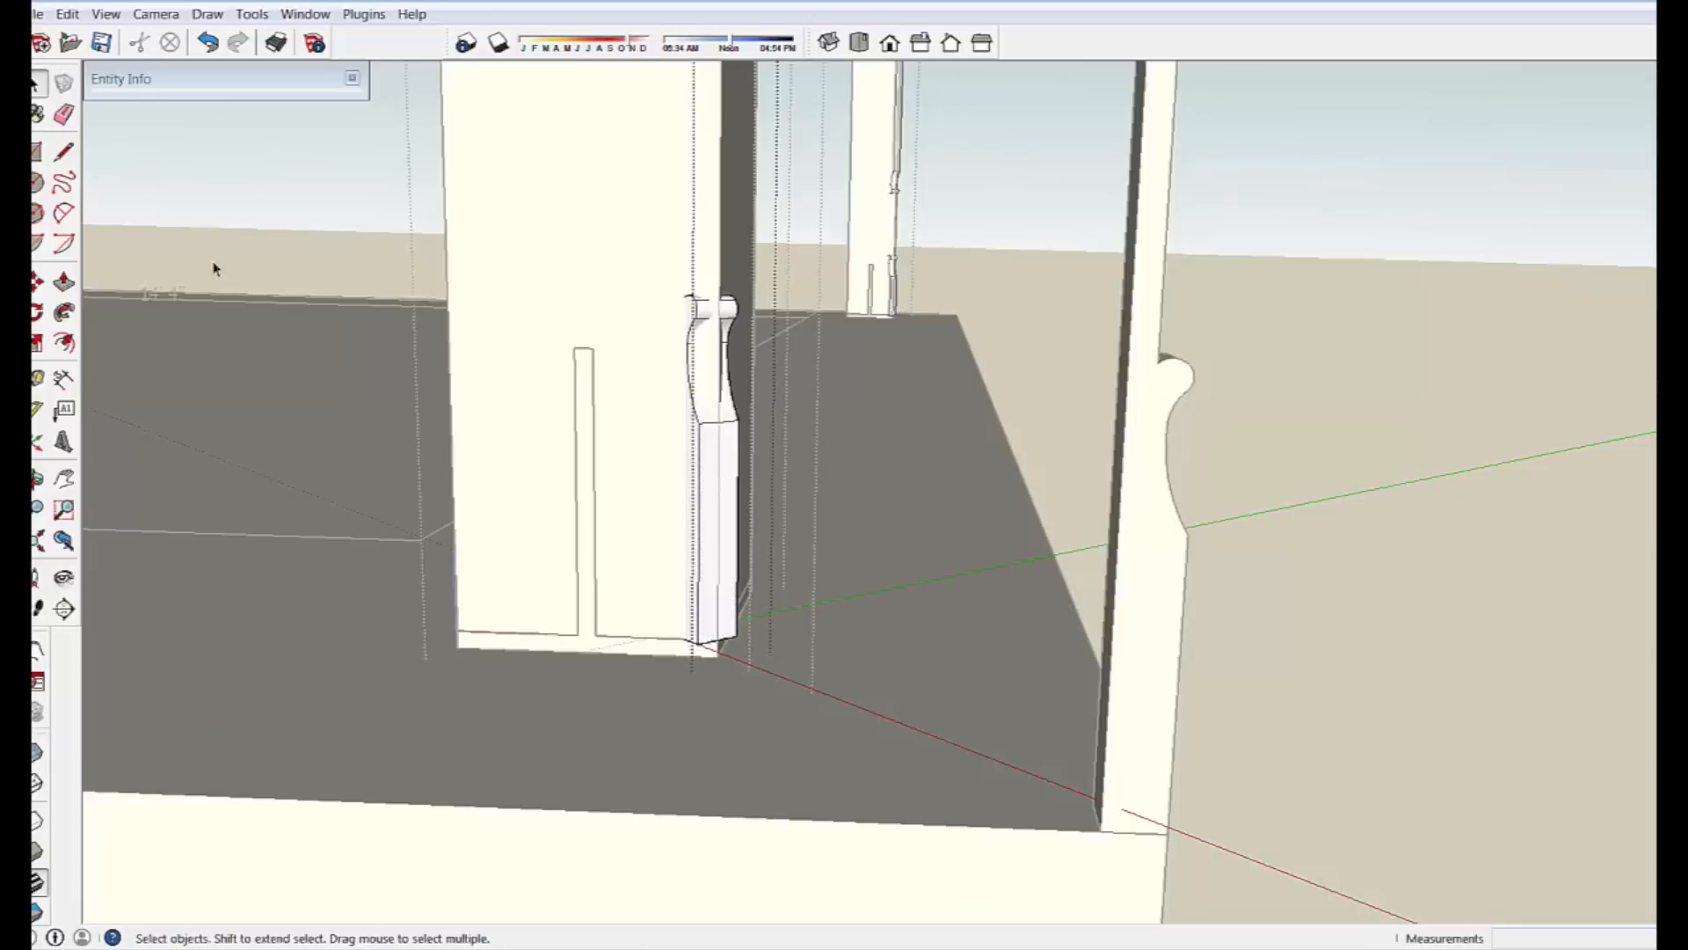
click(65, 282)
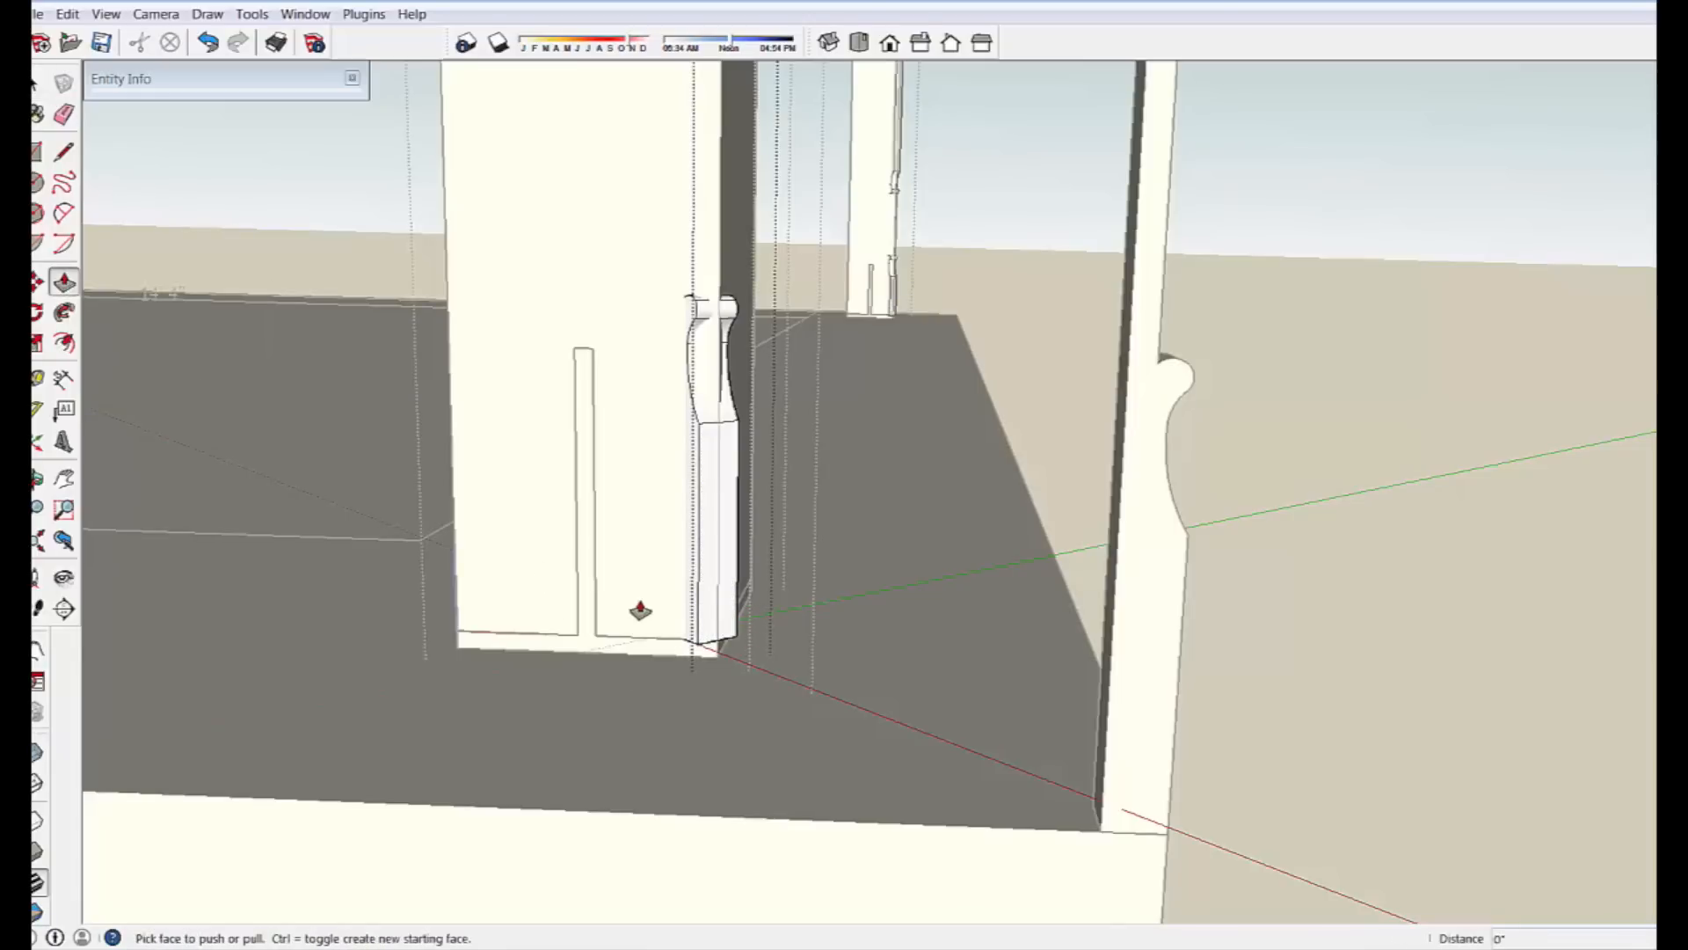
click(686, 592)
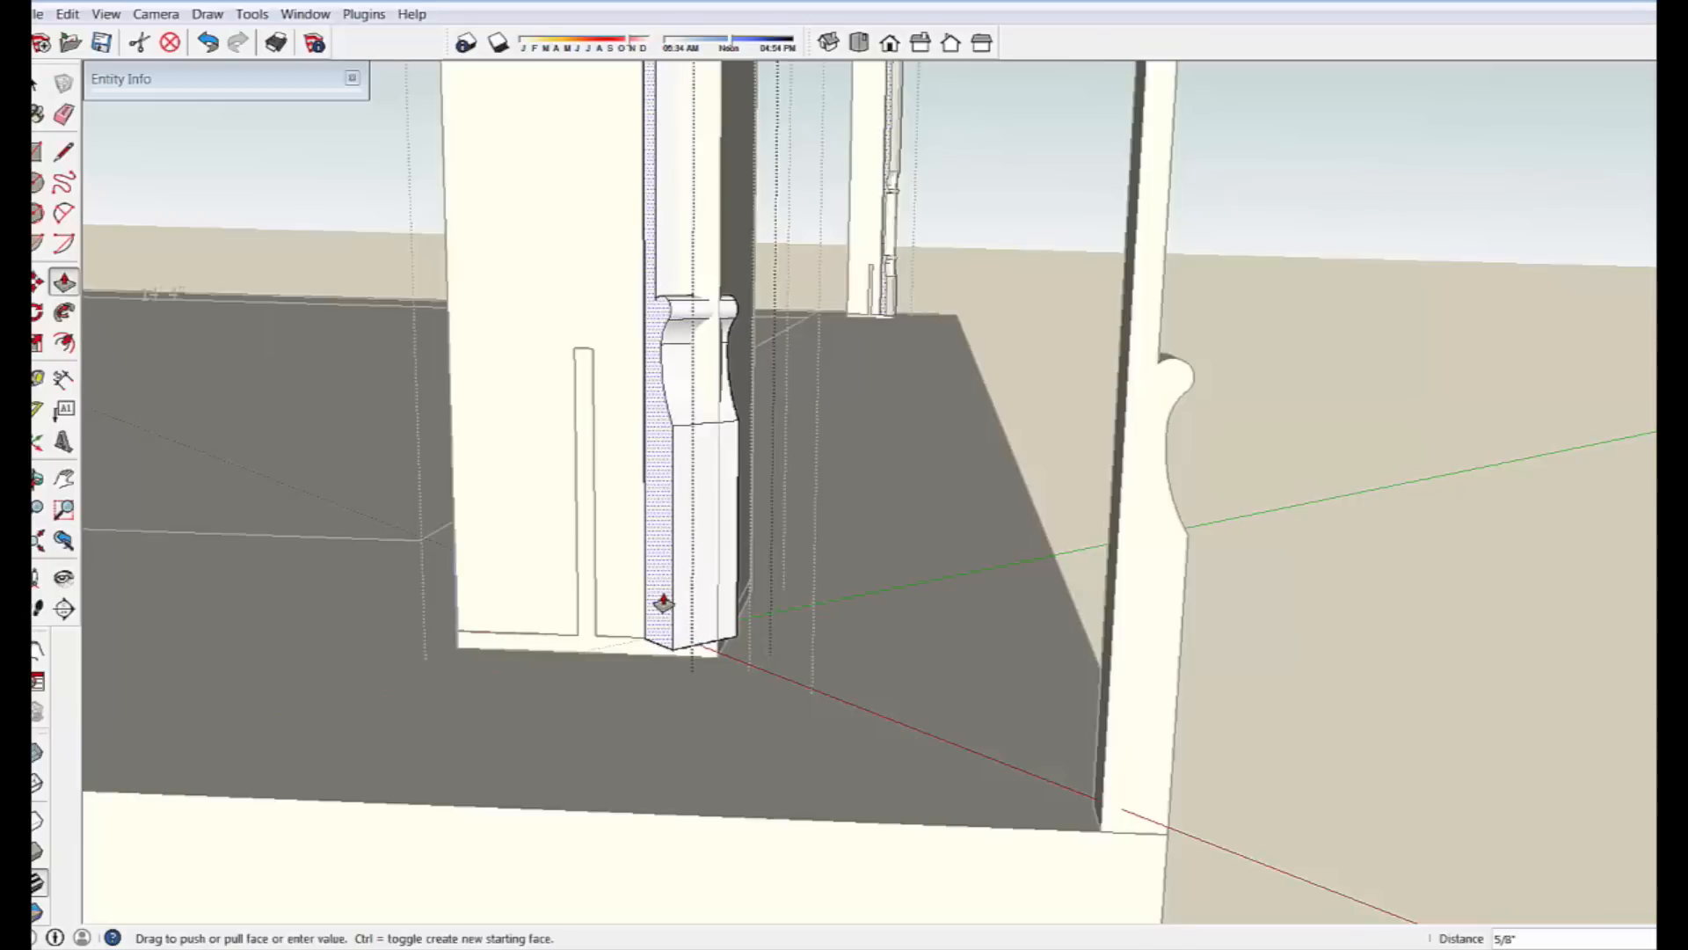
click(637, 608)
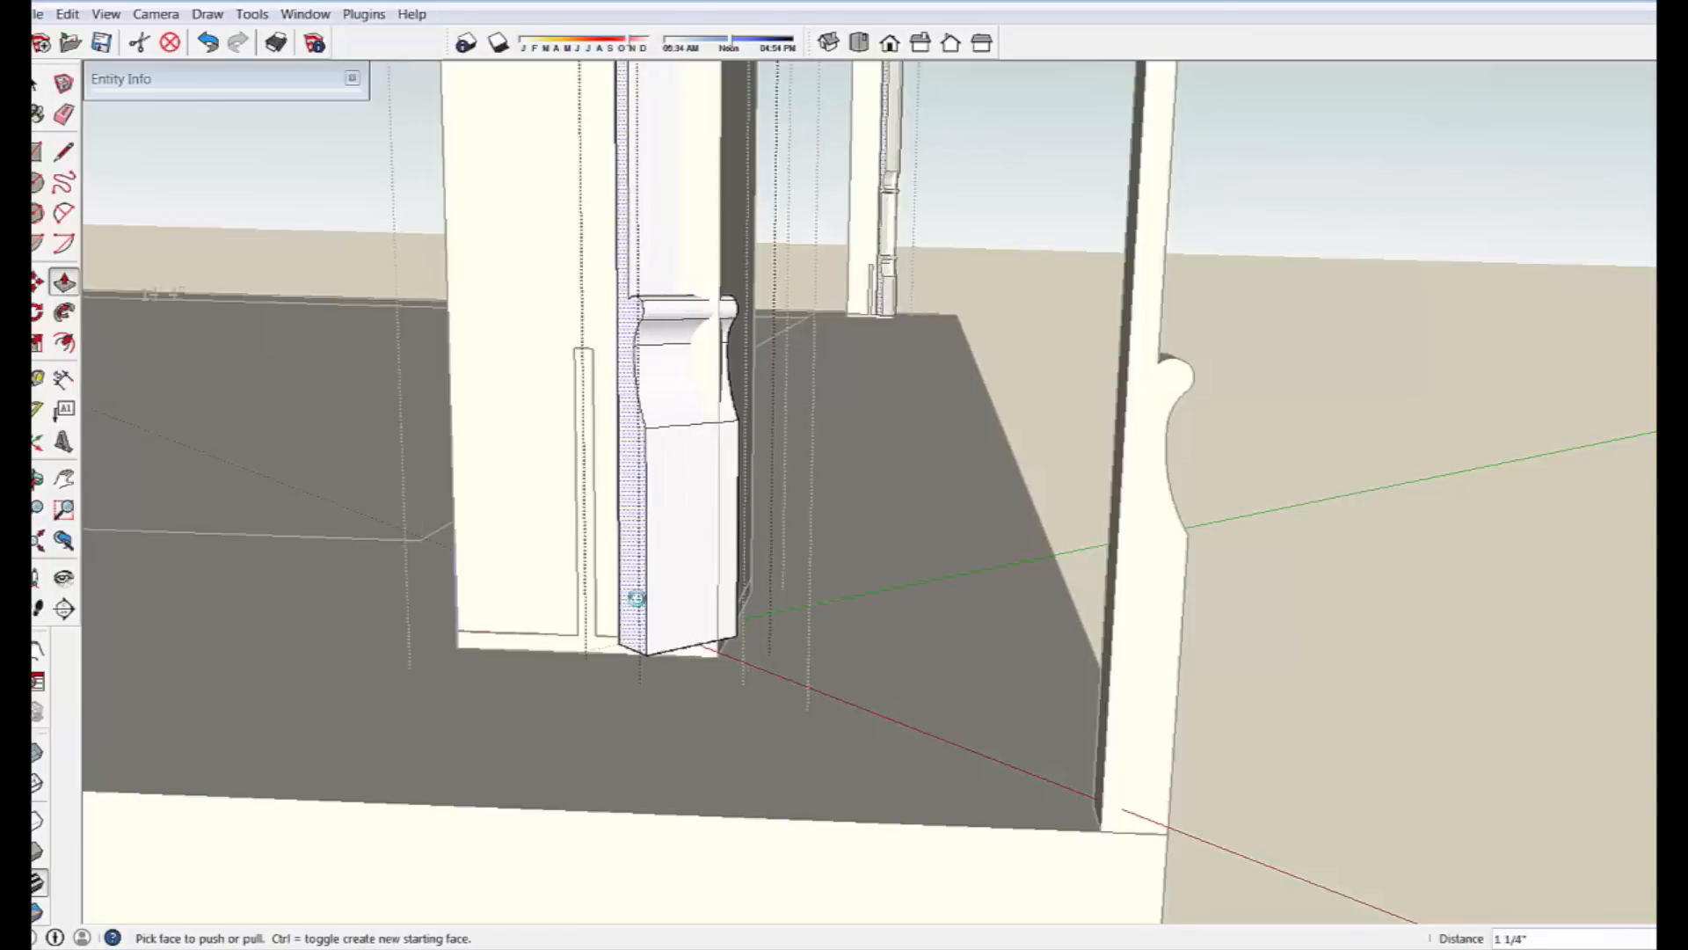
click(637, 598)
middle_drag(637, 598, 925, 832)
click(1007, 822)
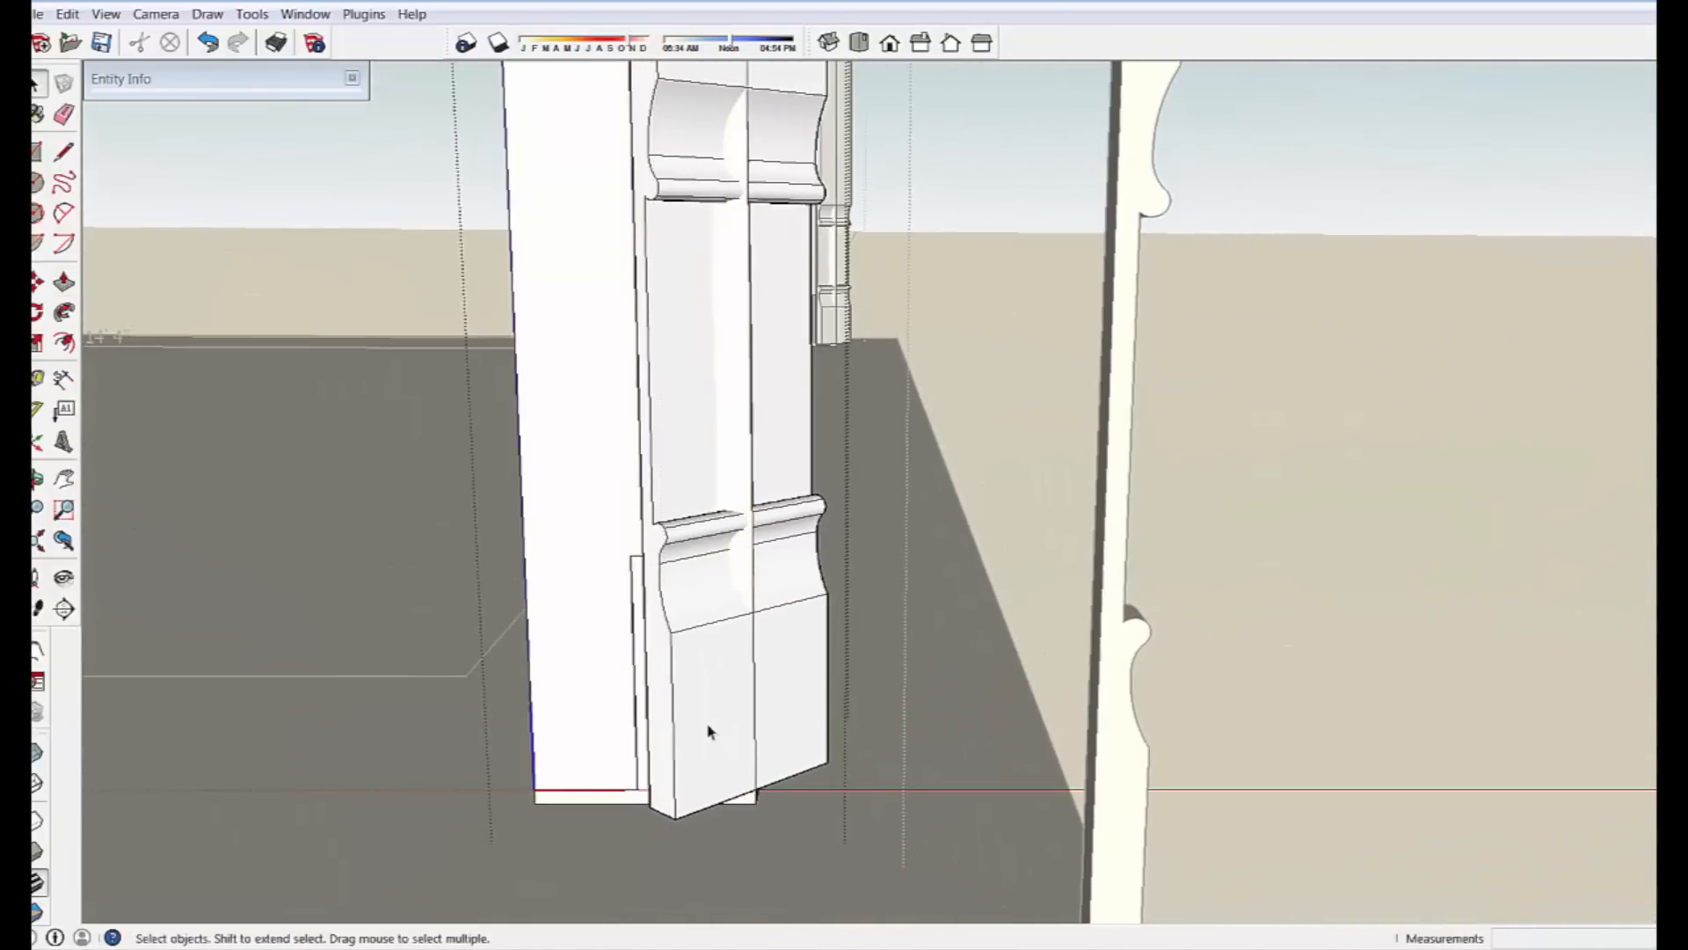
Move the widened trim straight up along the post by about 10 15/16".
click(709, 731)
scroll(856, 512, down, 1)
key(m)
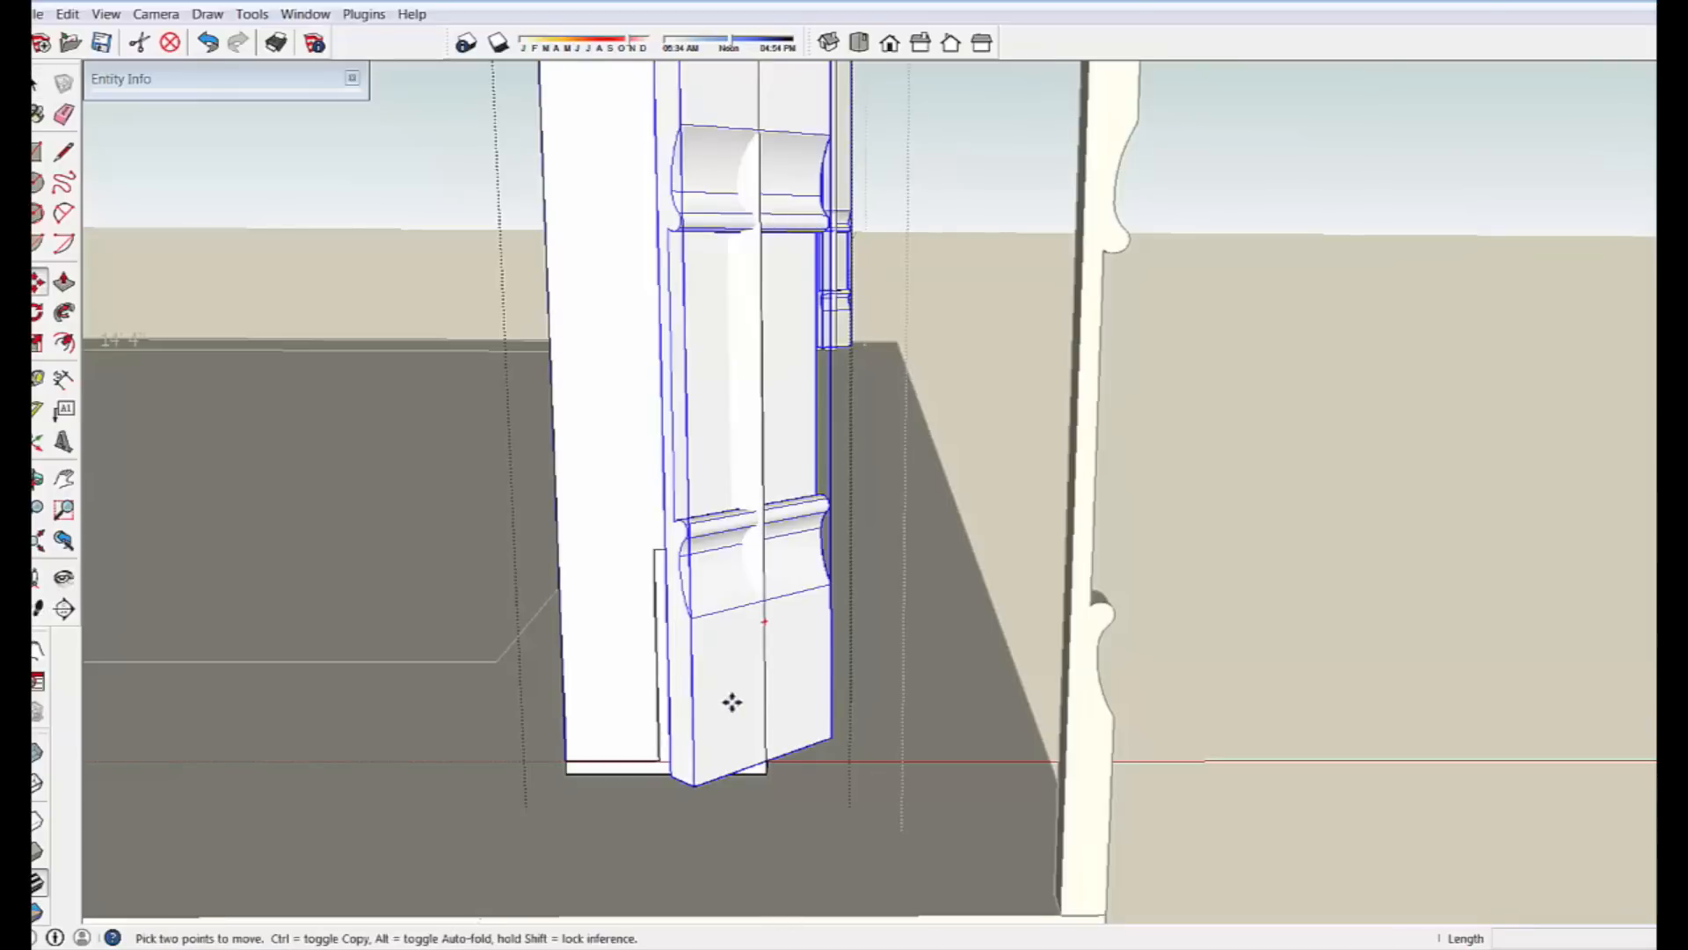
click(739, 719)
click(742, 331)
scroll(773, 803, down, 2)
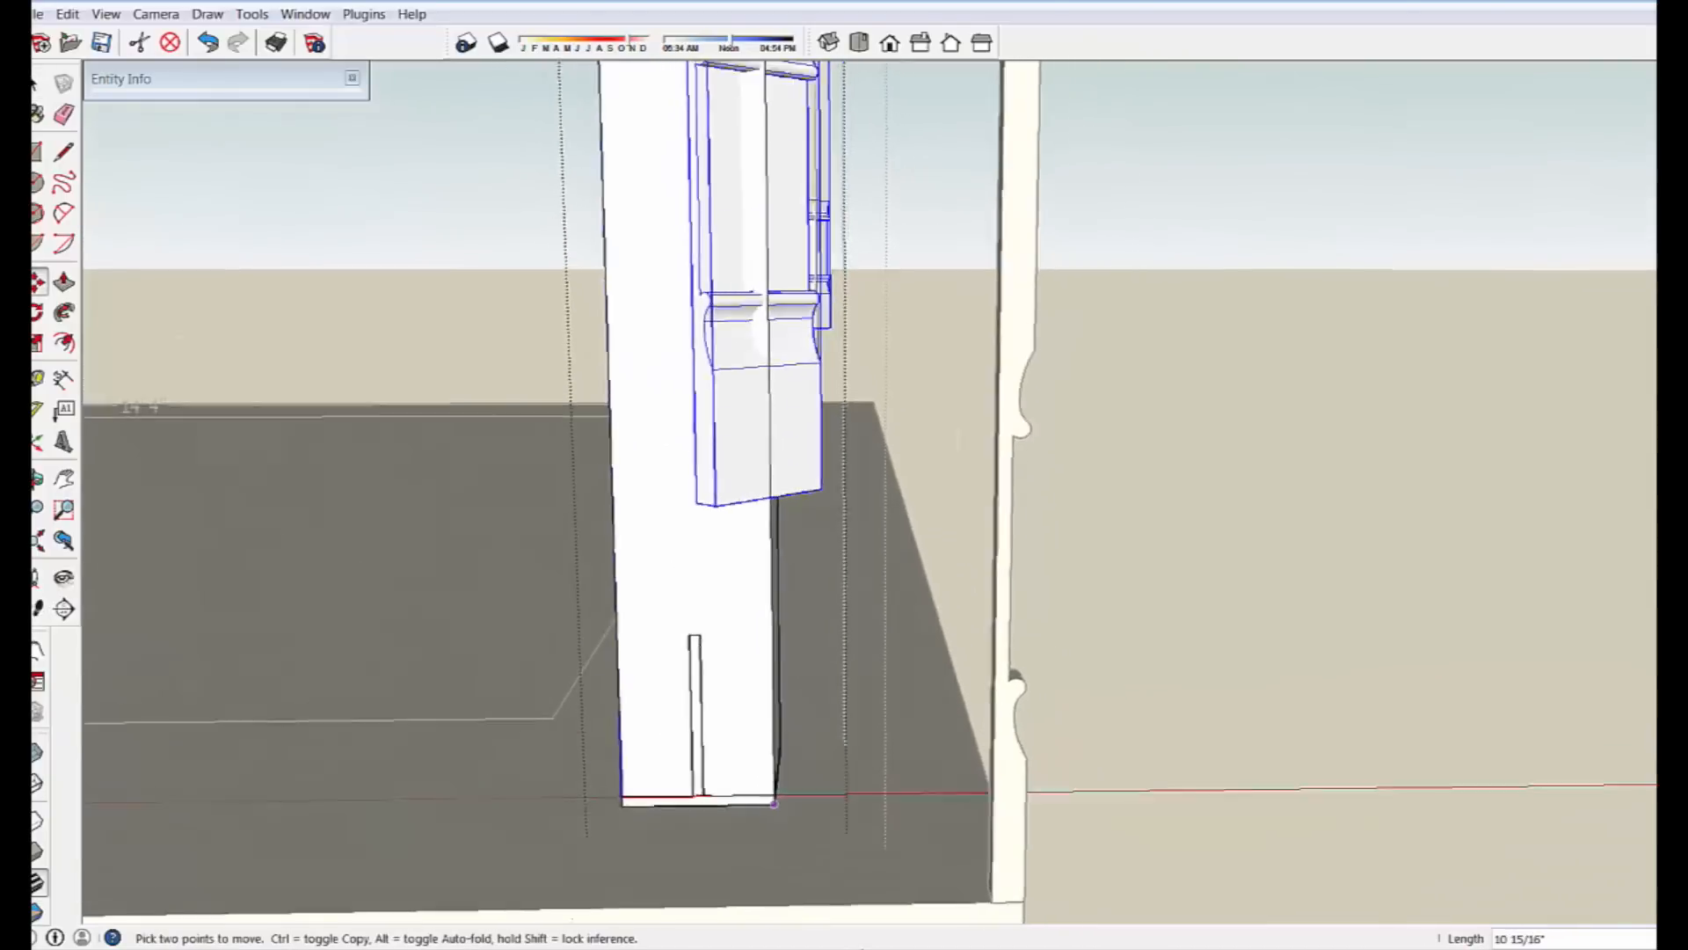
Explode the trim group so its geometry joins the post's geometry.
shift+middle_drag(754, 453, 730, 693)
right_click(729, 693)
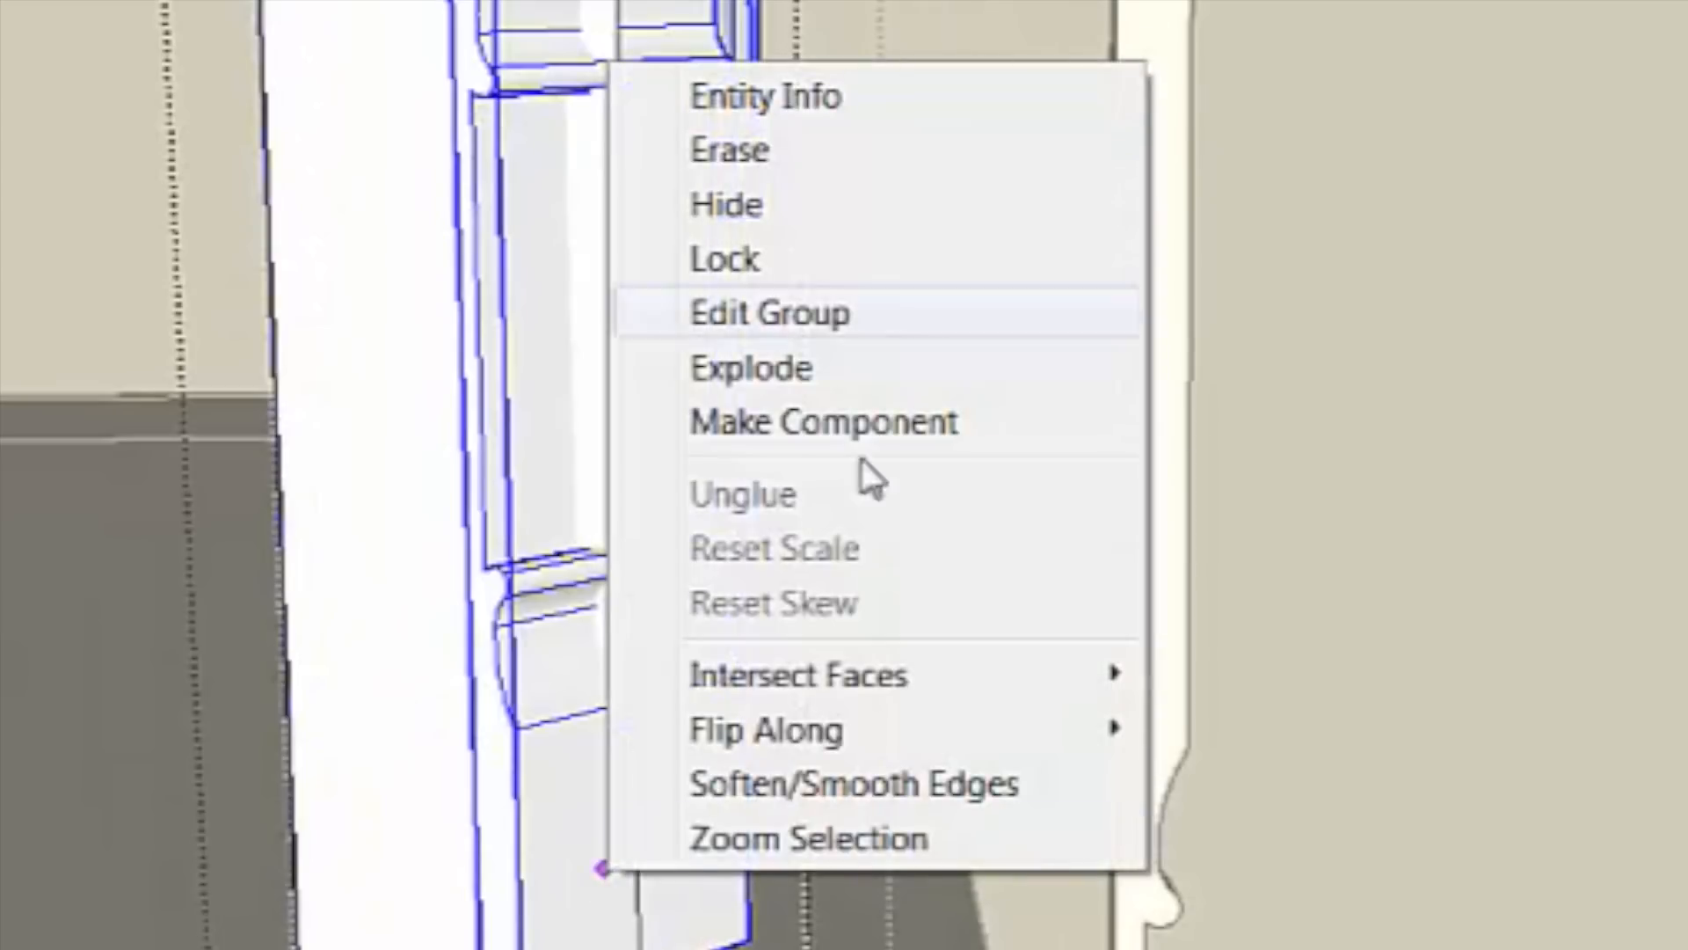
click(758, 375)
Select all of the post and trim geometry and intersect the faces with context.
middle_drag(370, 712, 460, 856)
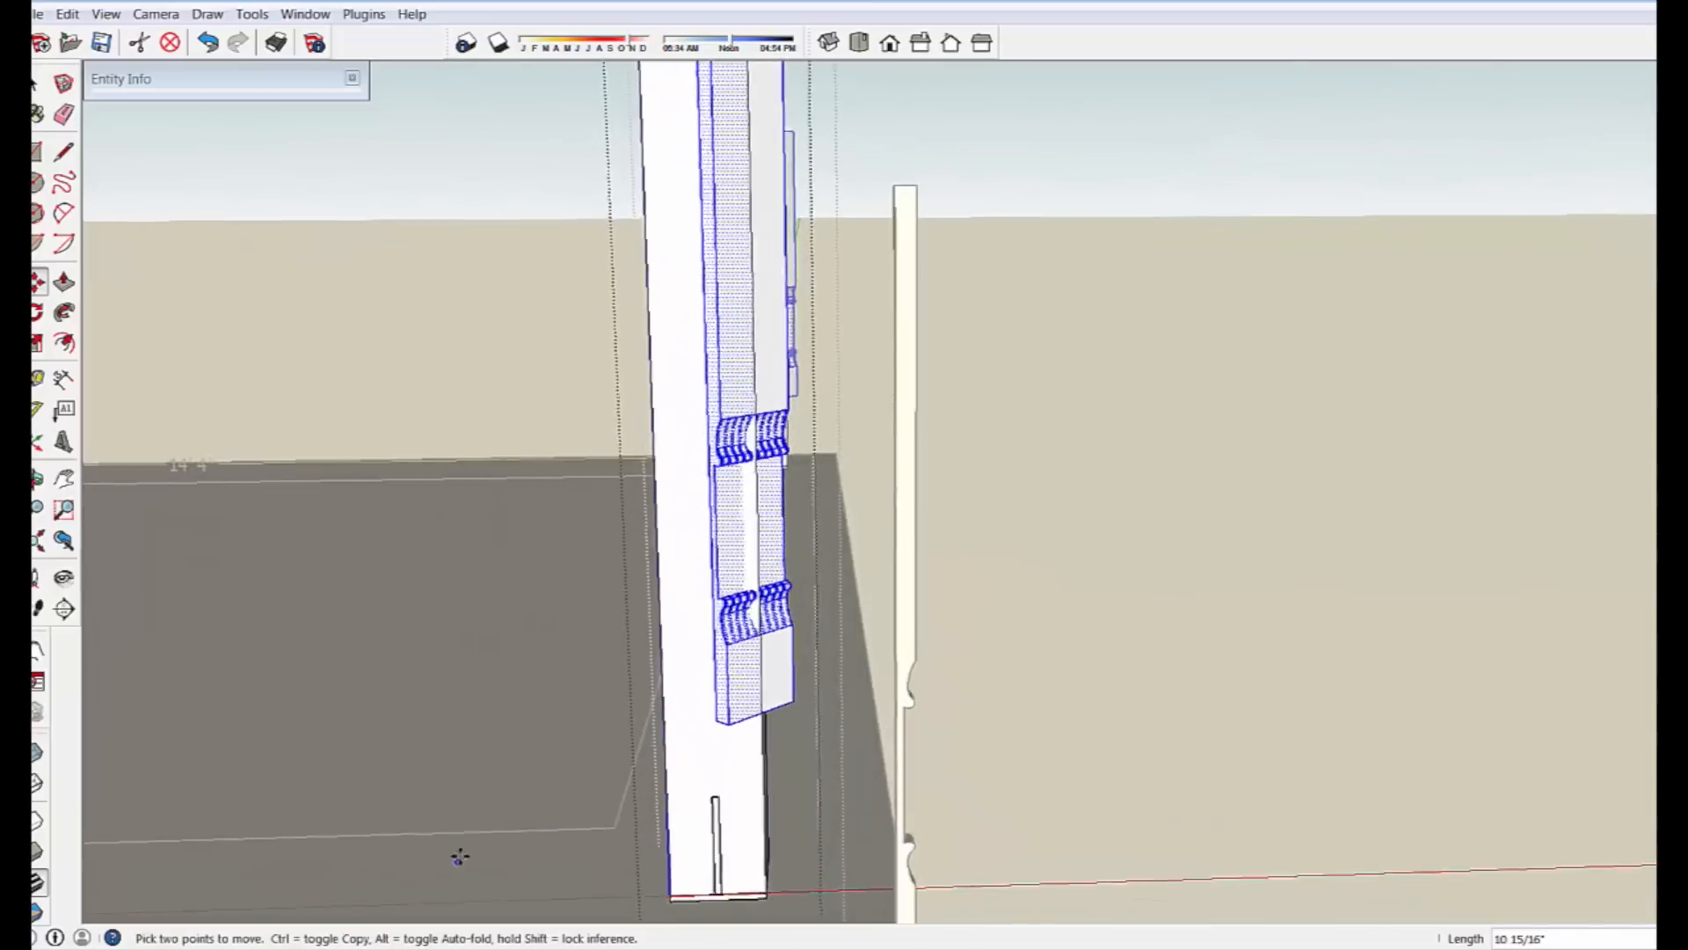
shift+middle_drag(554, 545, 561, 726)
scroll(563, 730, down, 2)
scroll(691, 490, down, 4)
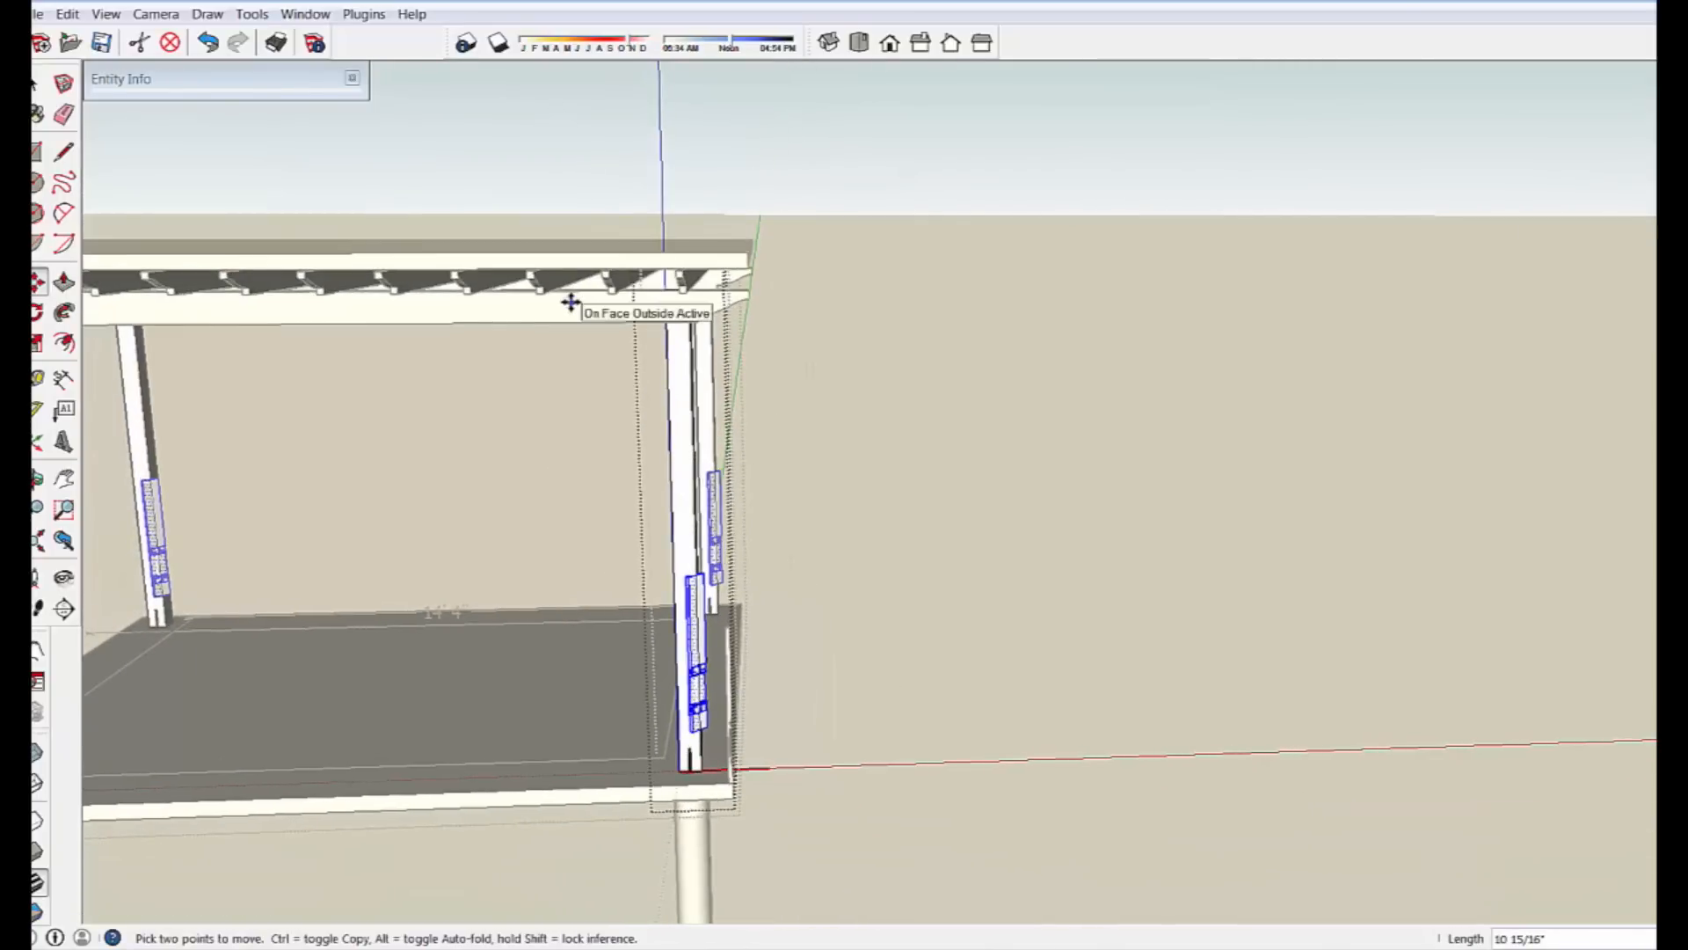
key(space)
drag(570, 217, 844, 901)
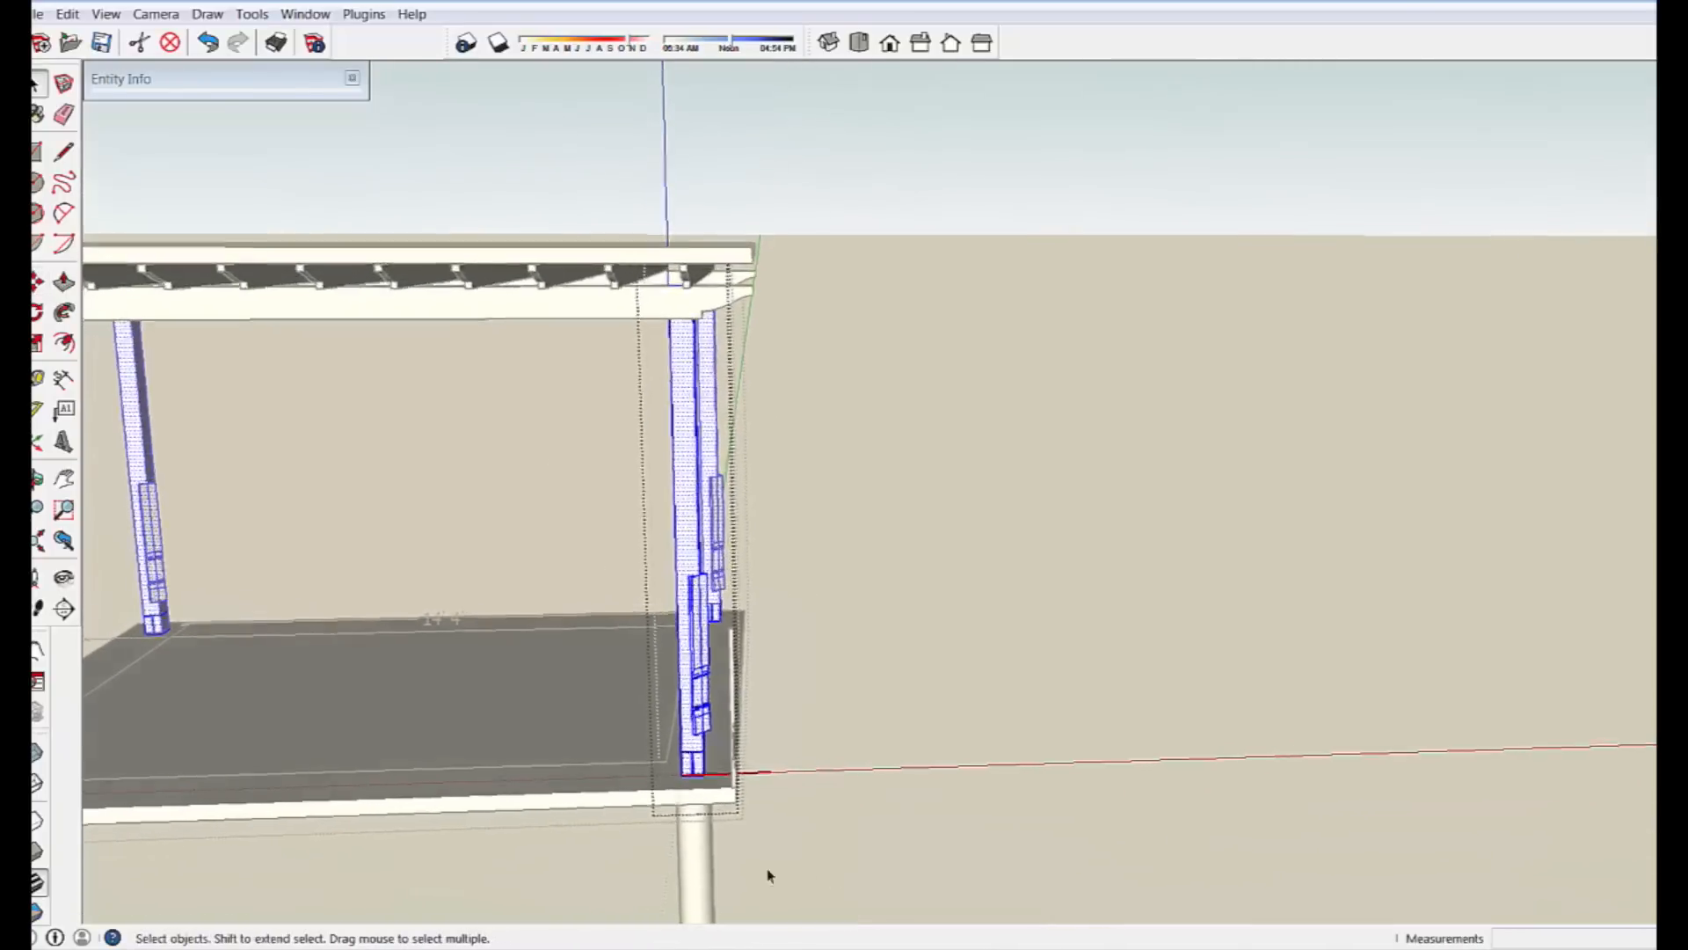
scroll(615, 686, up, 5)
scroll(603, 679, up, 2)
right_click(598, 642)
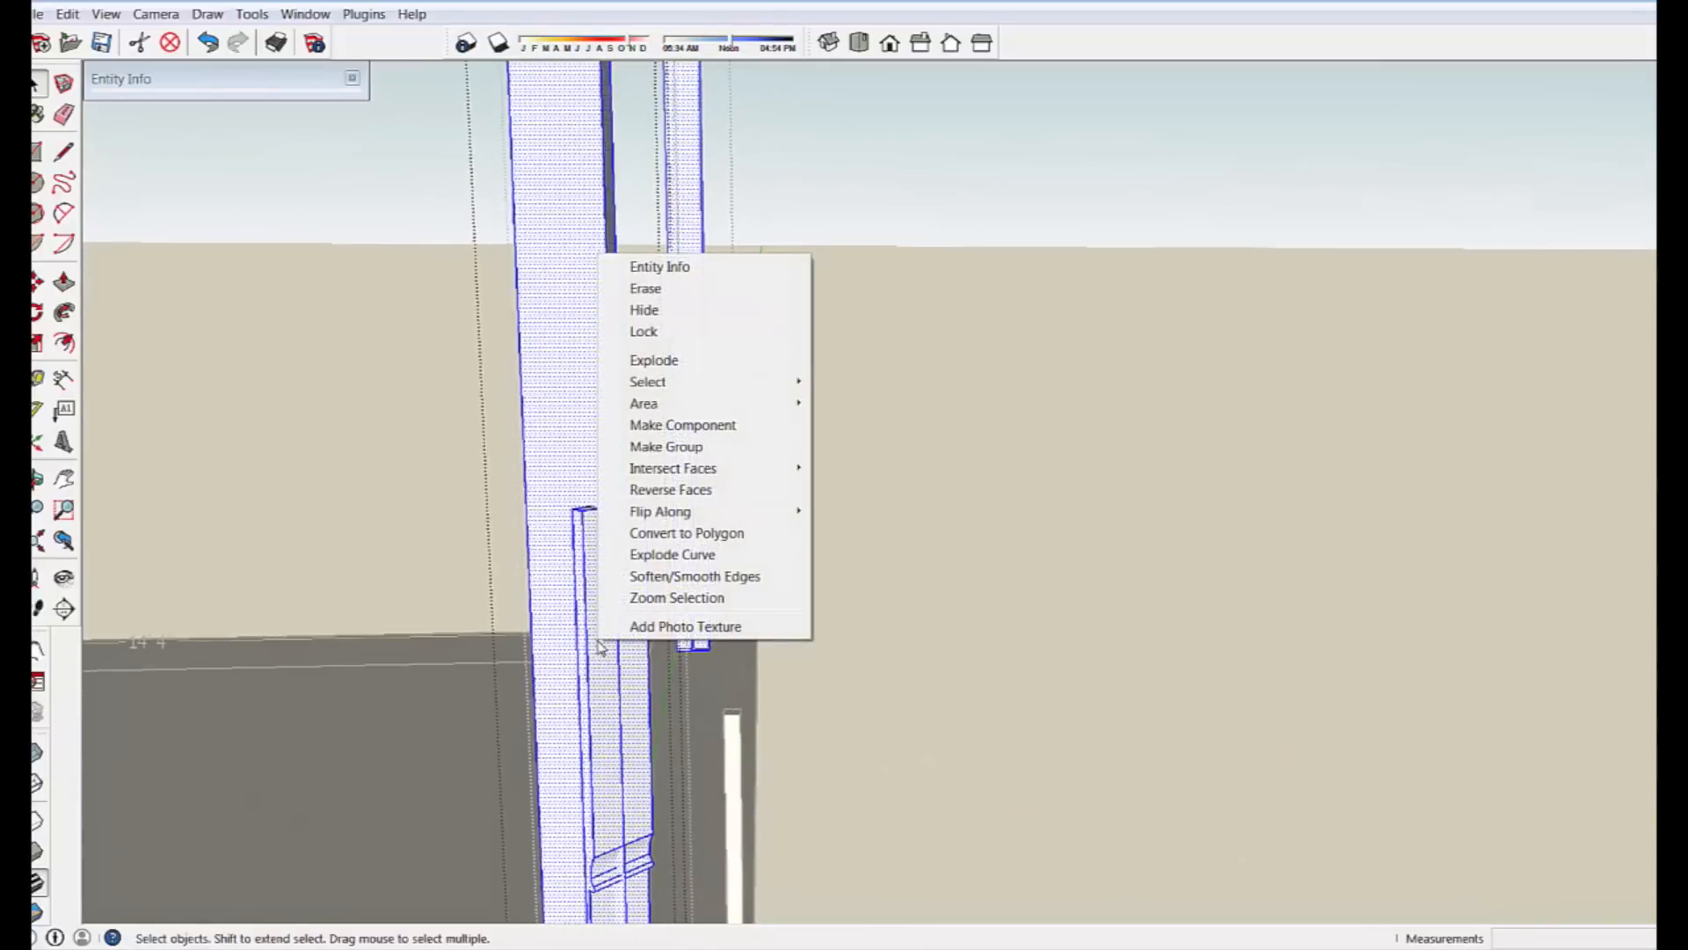
mouse_move(795, 467)
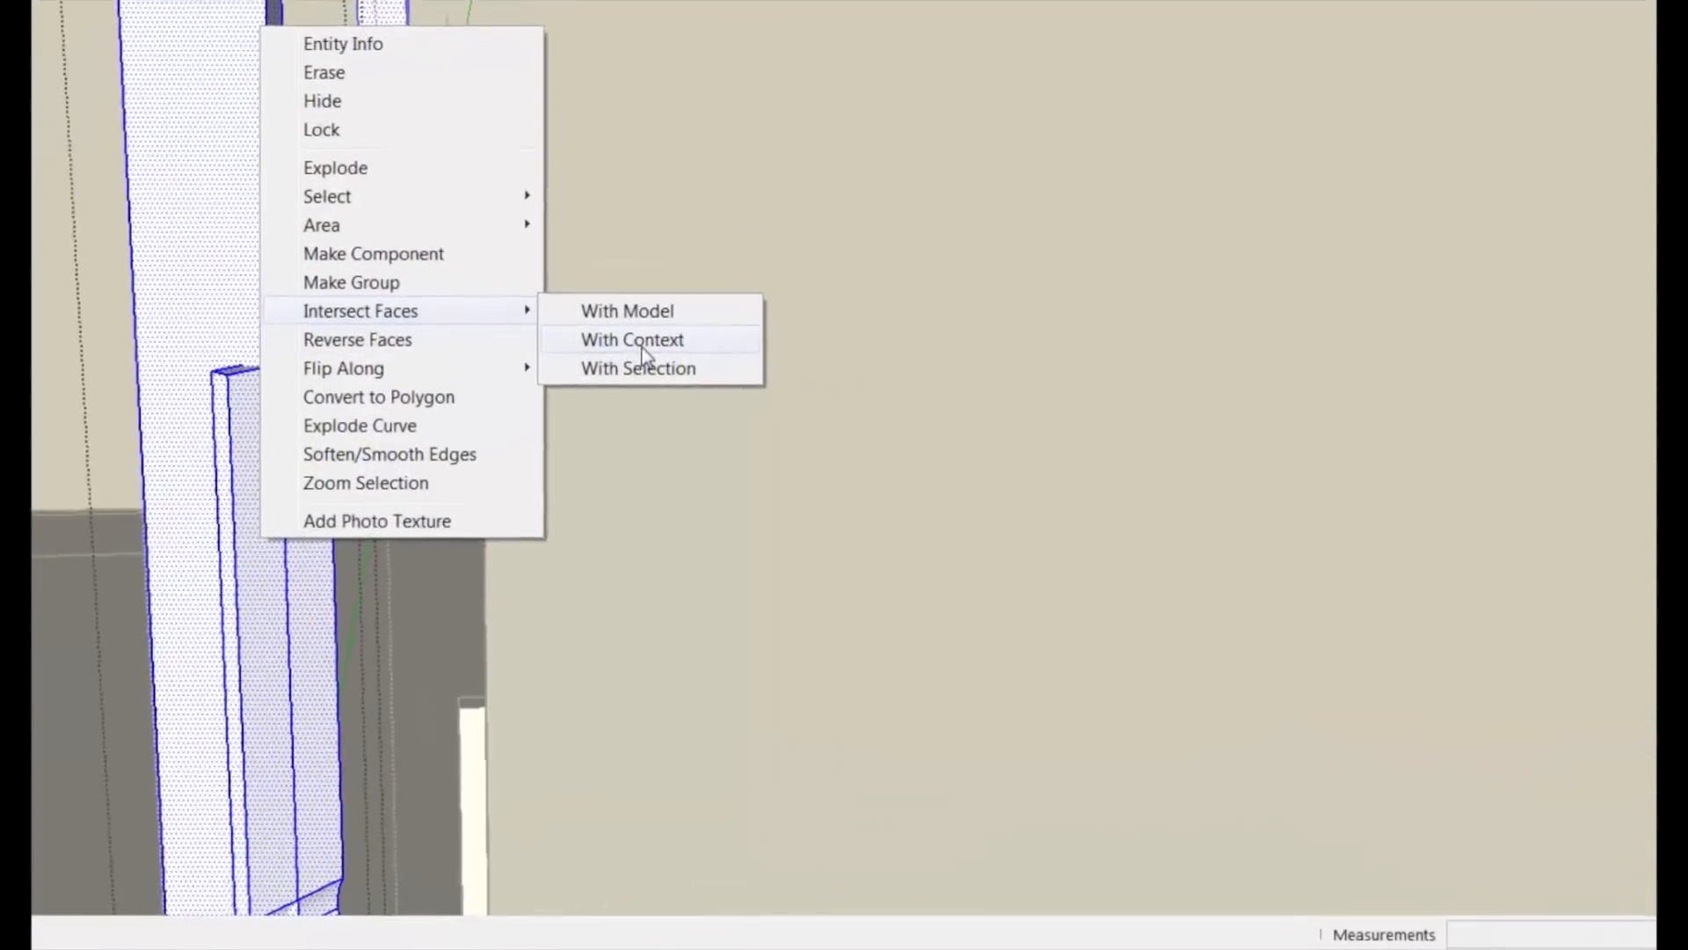
click(879, 492)
Shorten the trim by moving its top edges down along the blue axis by about 1' 3 1/4".
scroll(350, 493, up, 5)
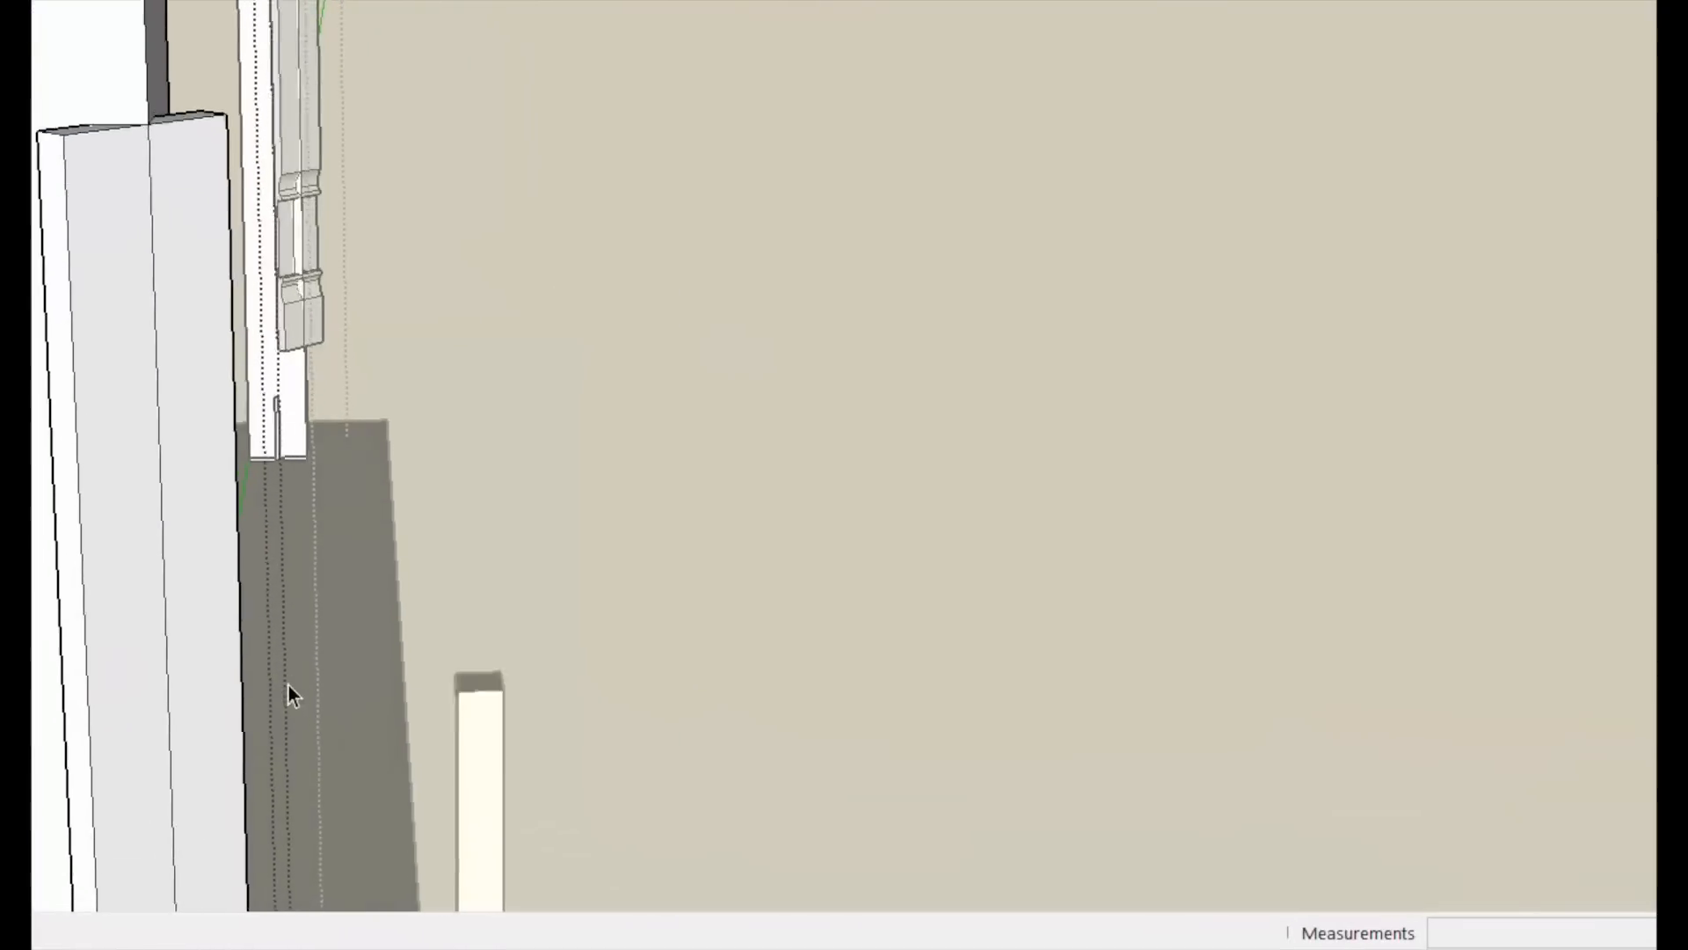
scroll(34, 726, up, 3)
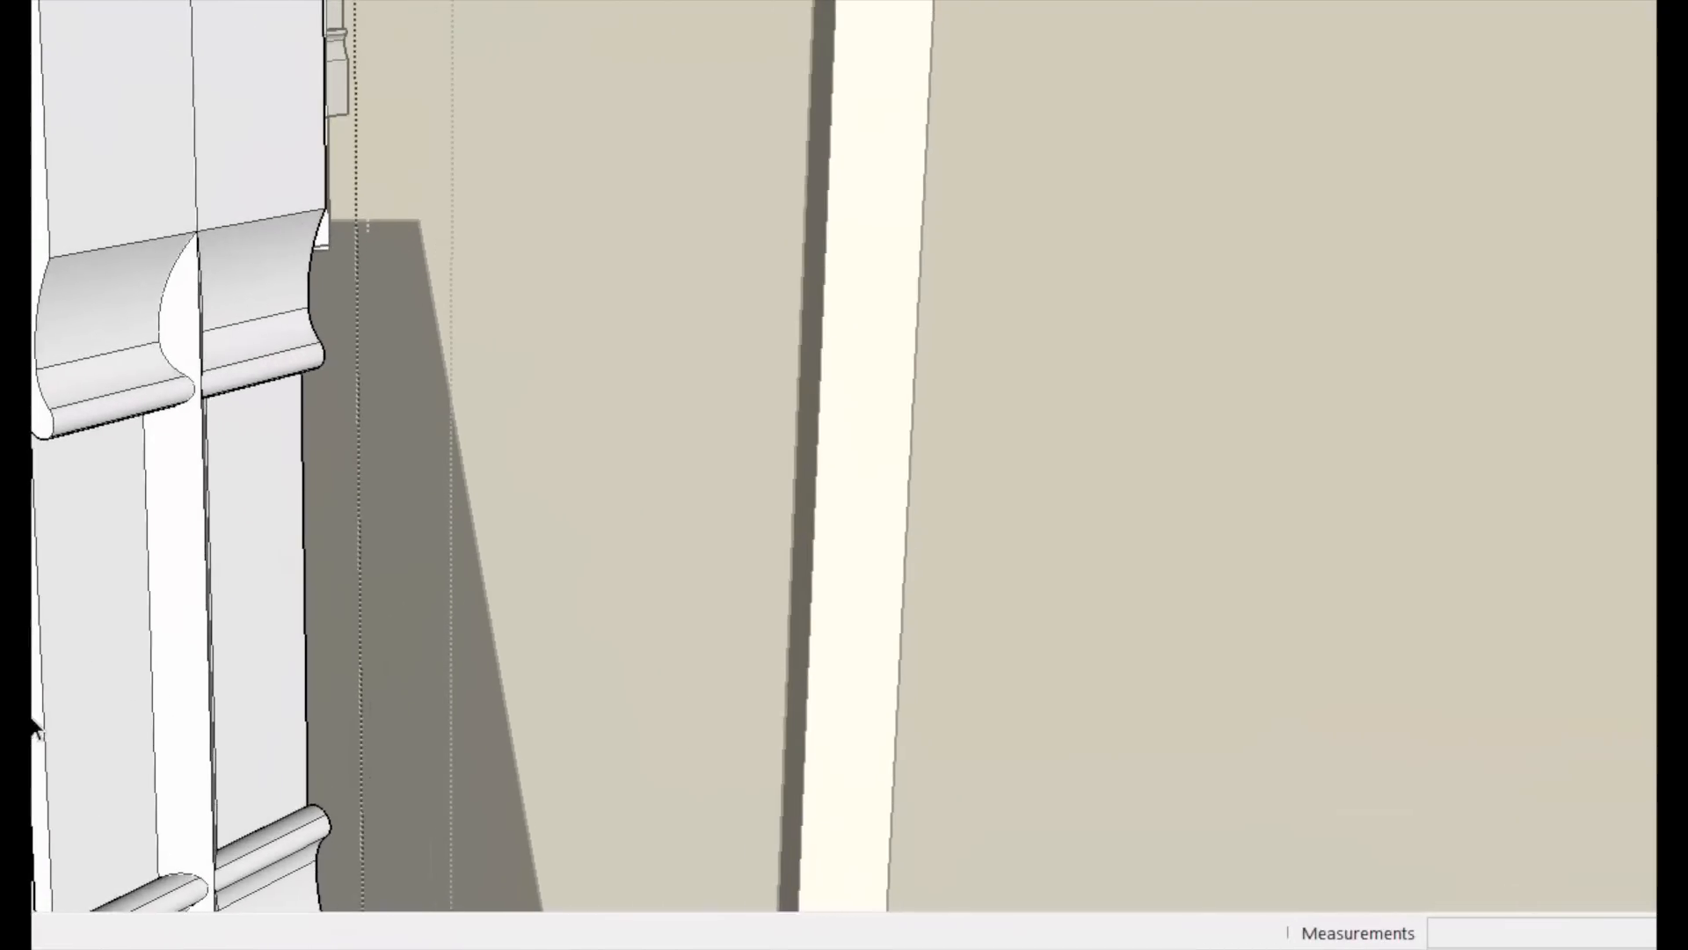
scroll(176, 307, up, 5)
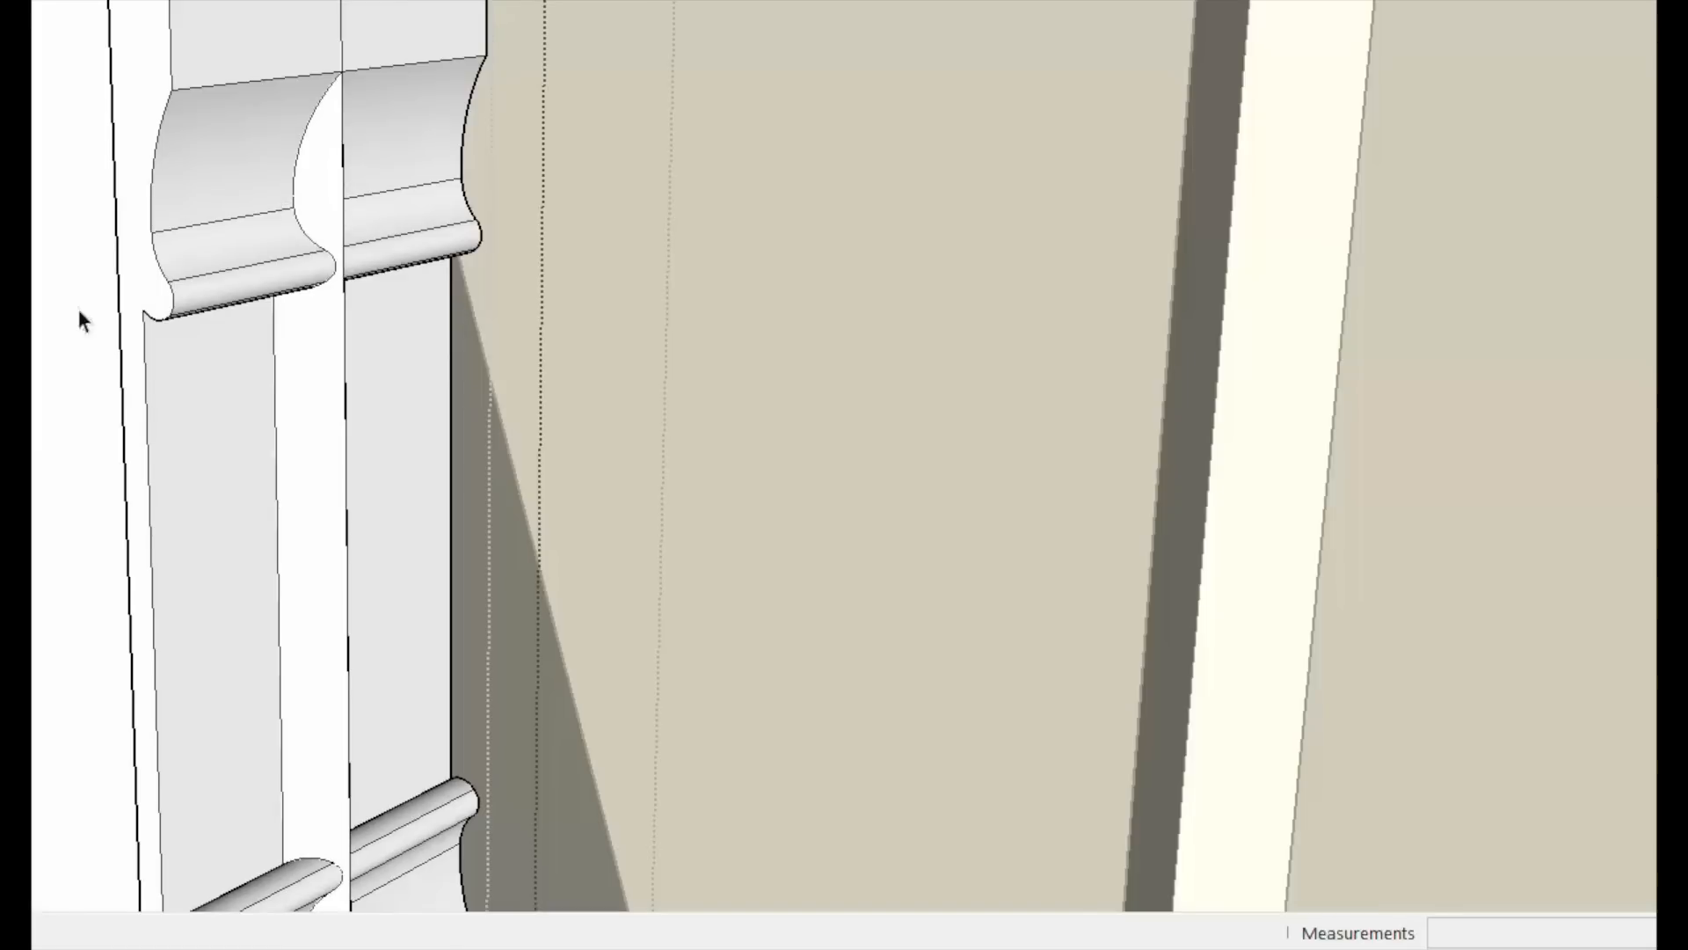
scroll(362, 283, down, 3)
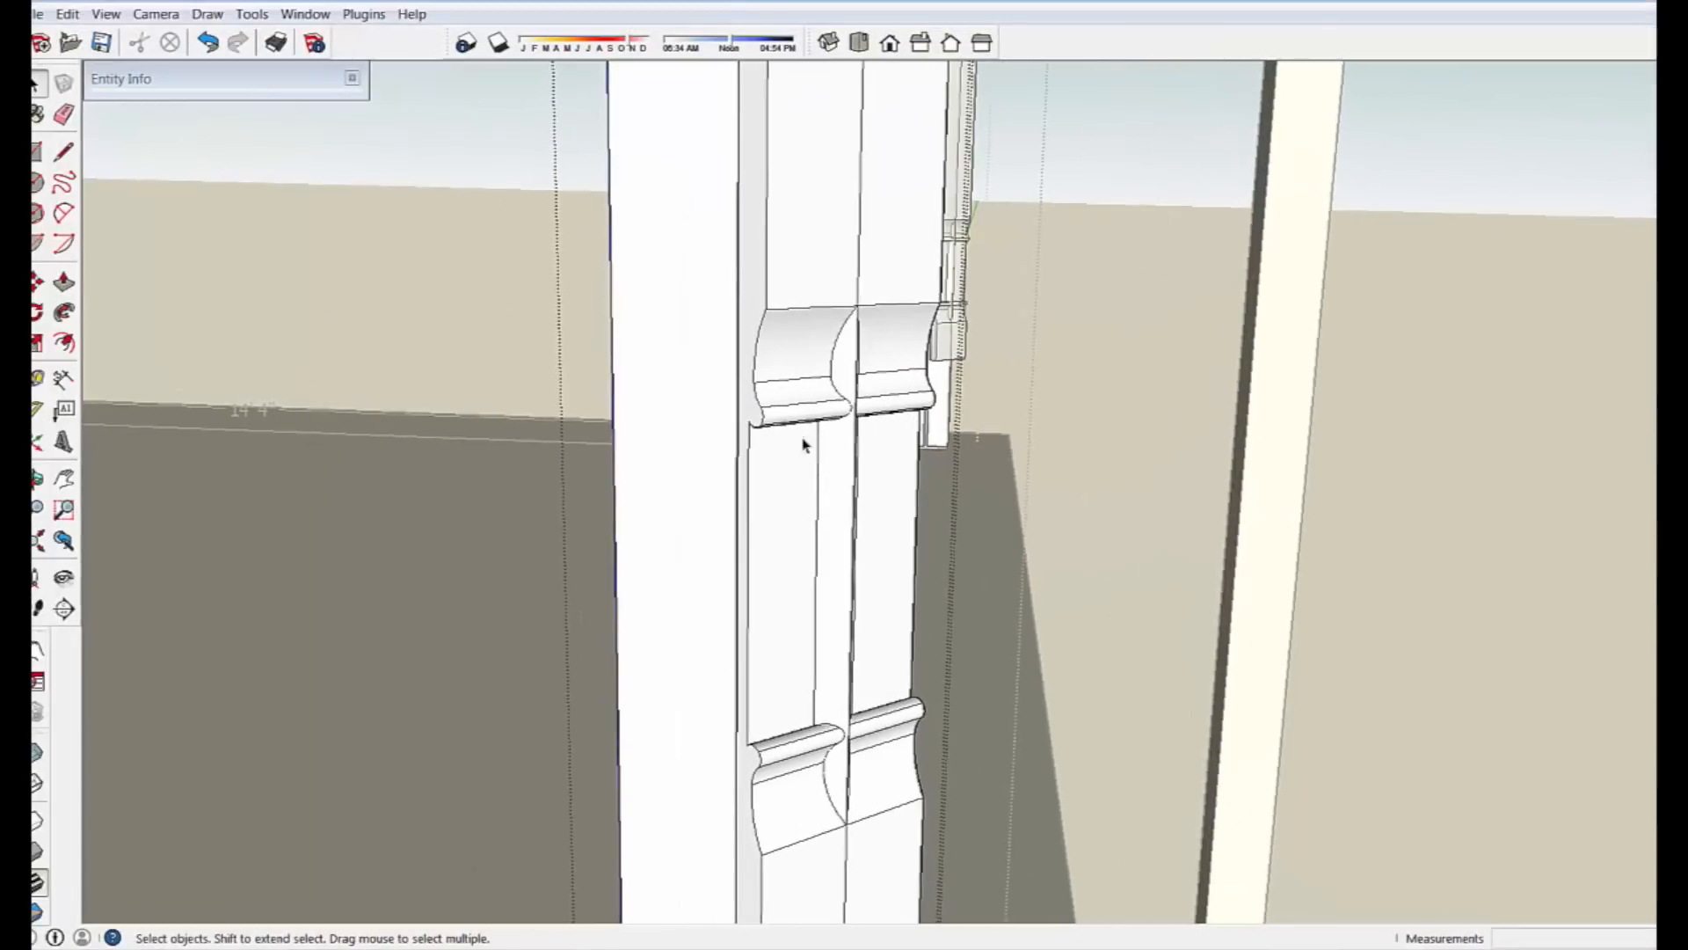
click(822, 372)
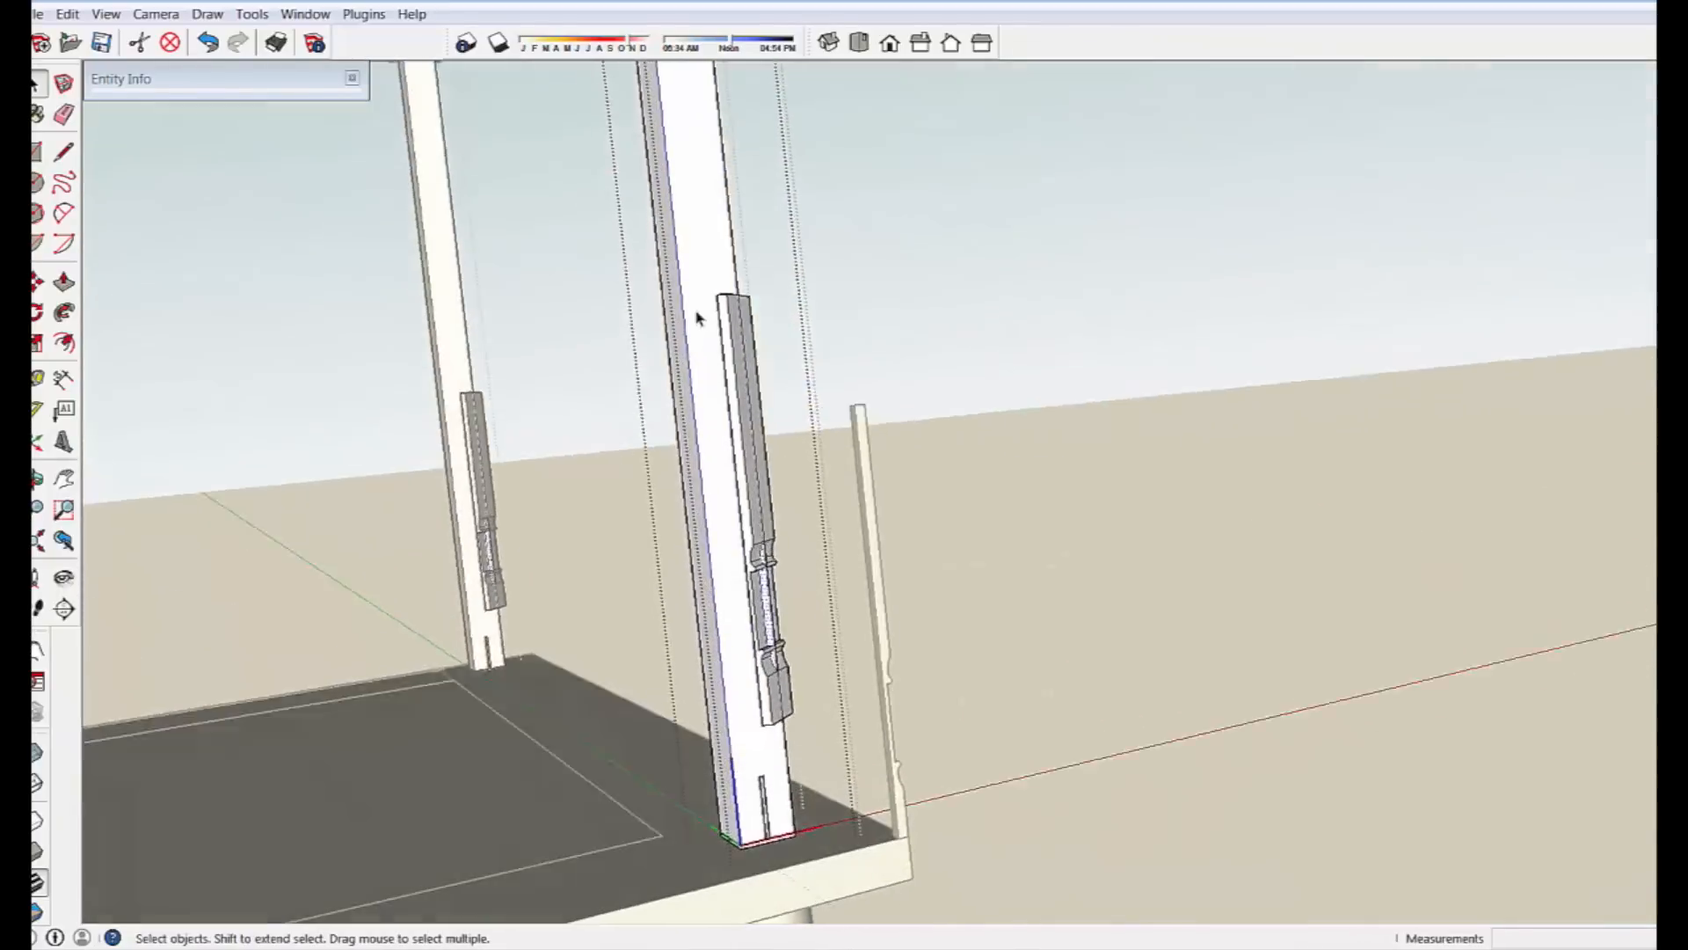
drag(696, 256, 869, 347)
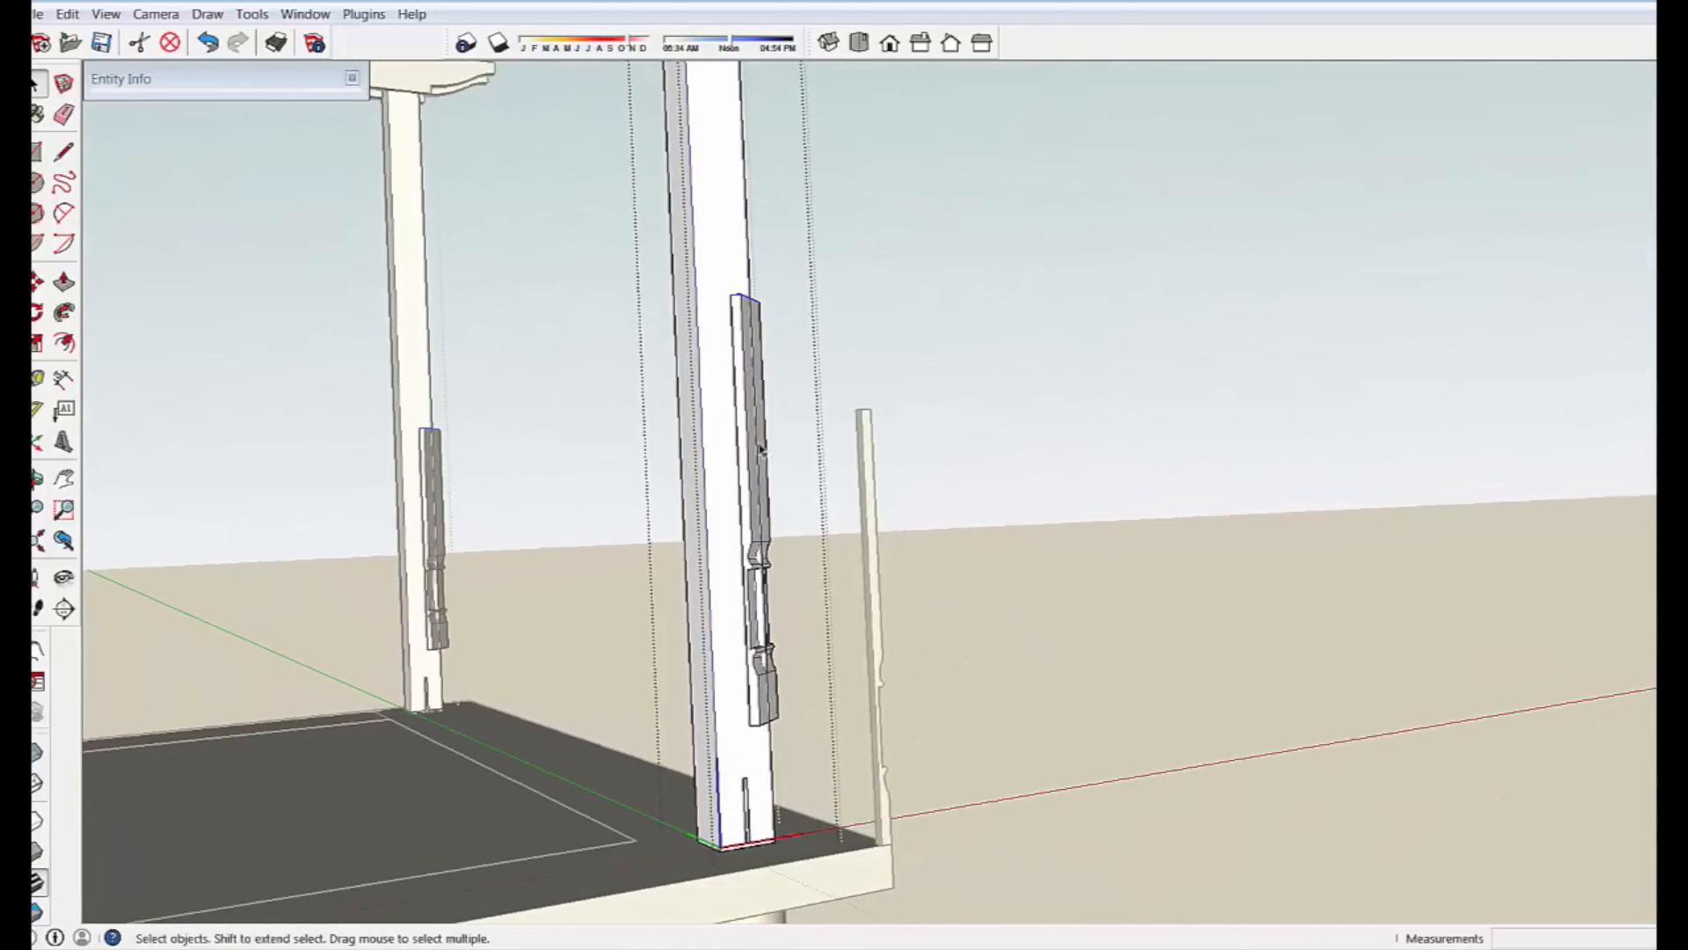
key(m)
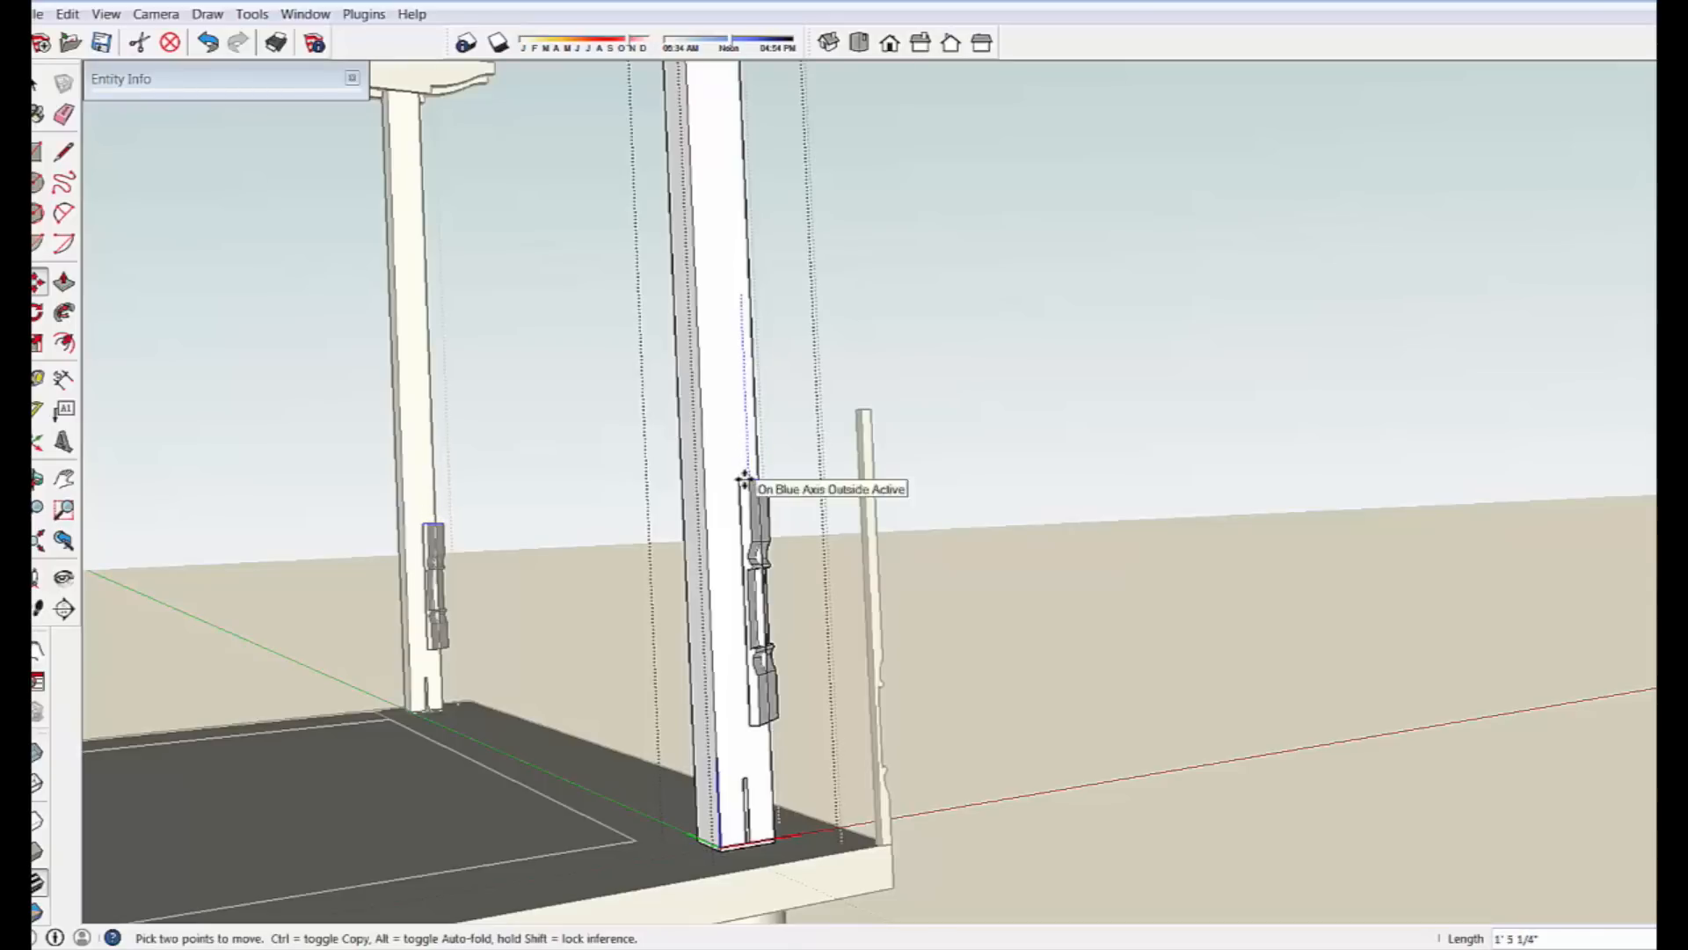
click(742, 482)
key(space)
Select the trim geometry protruding outside the post's corner and delete it.
mouse_move(803, 460)
middle_down()
mouse_move(784, 603)
mouse_move(787, 388)
middle_up()
click(786, 350)
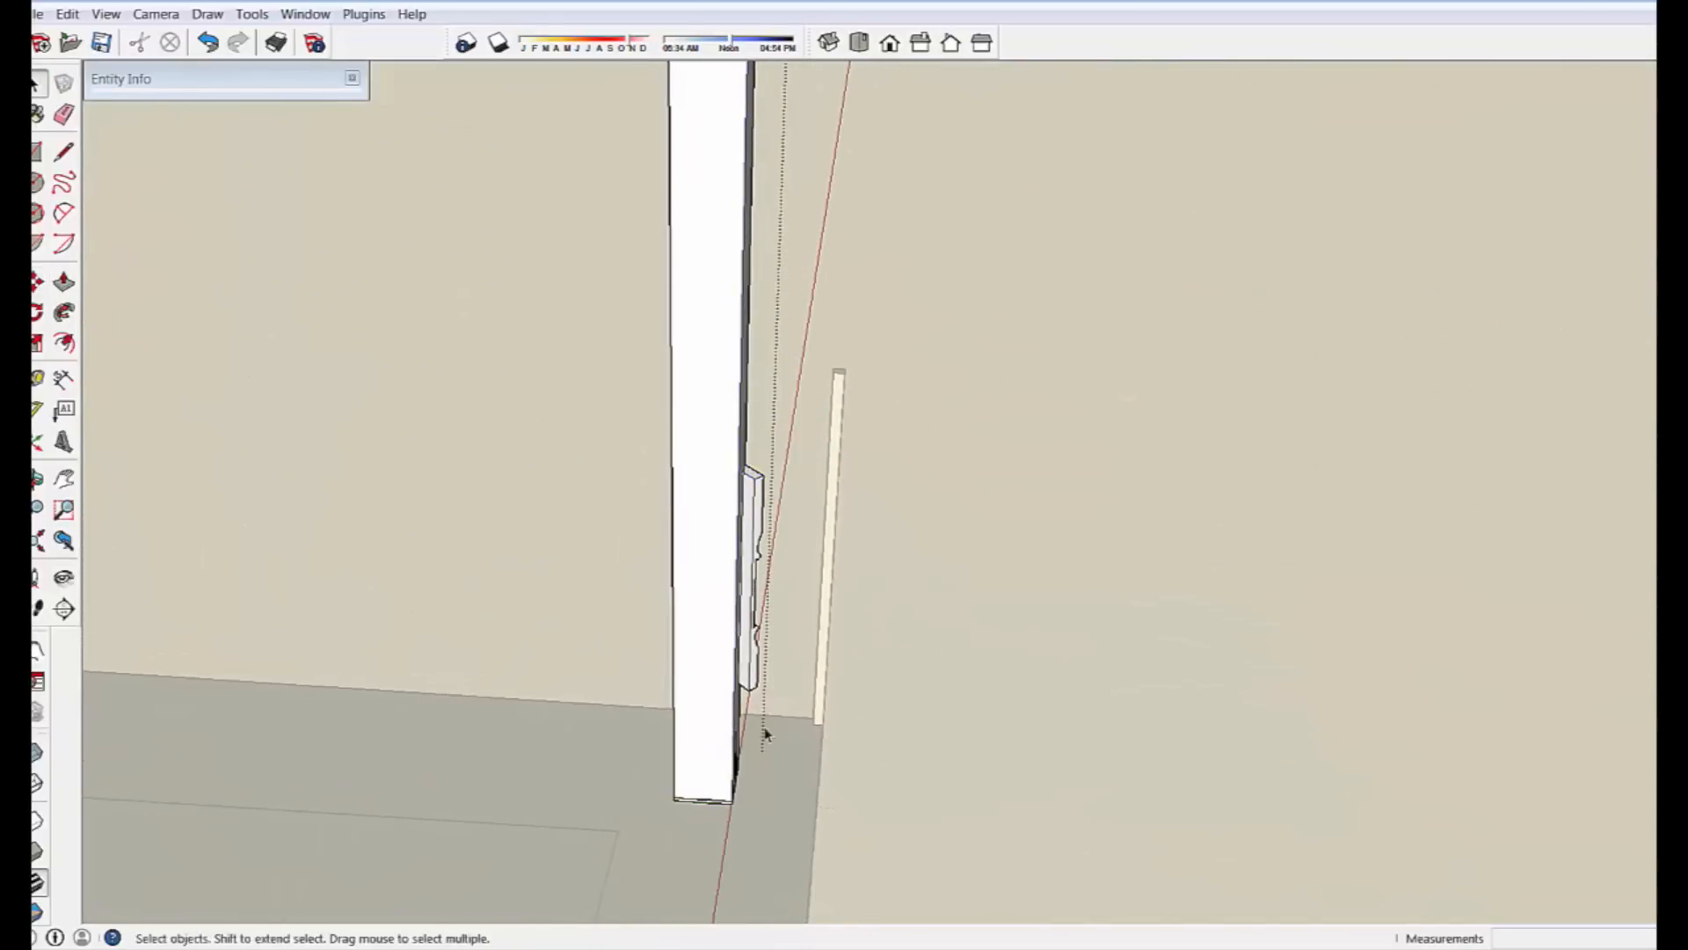
click(759, 508)
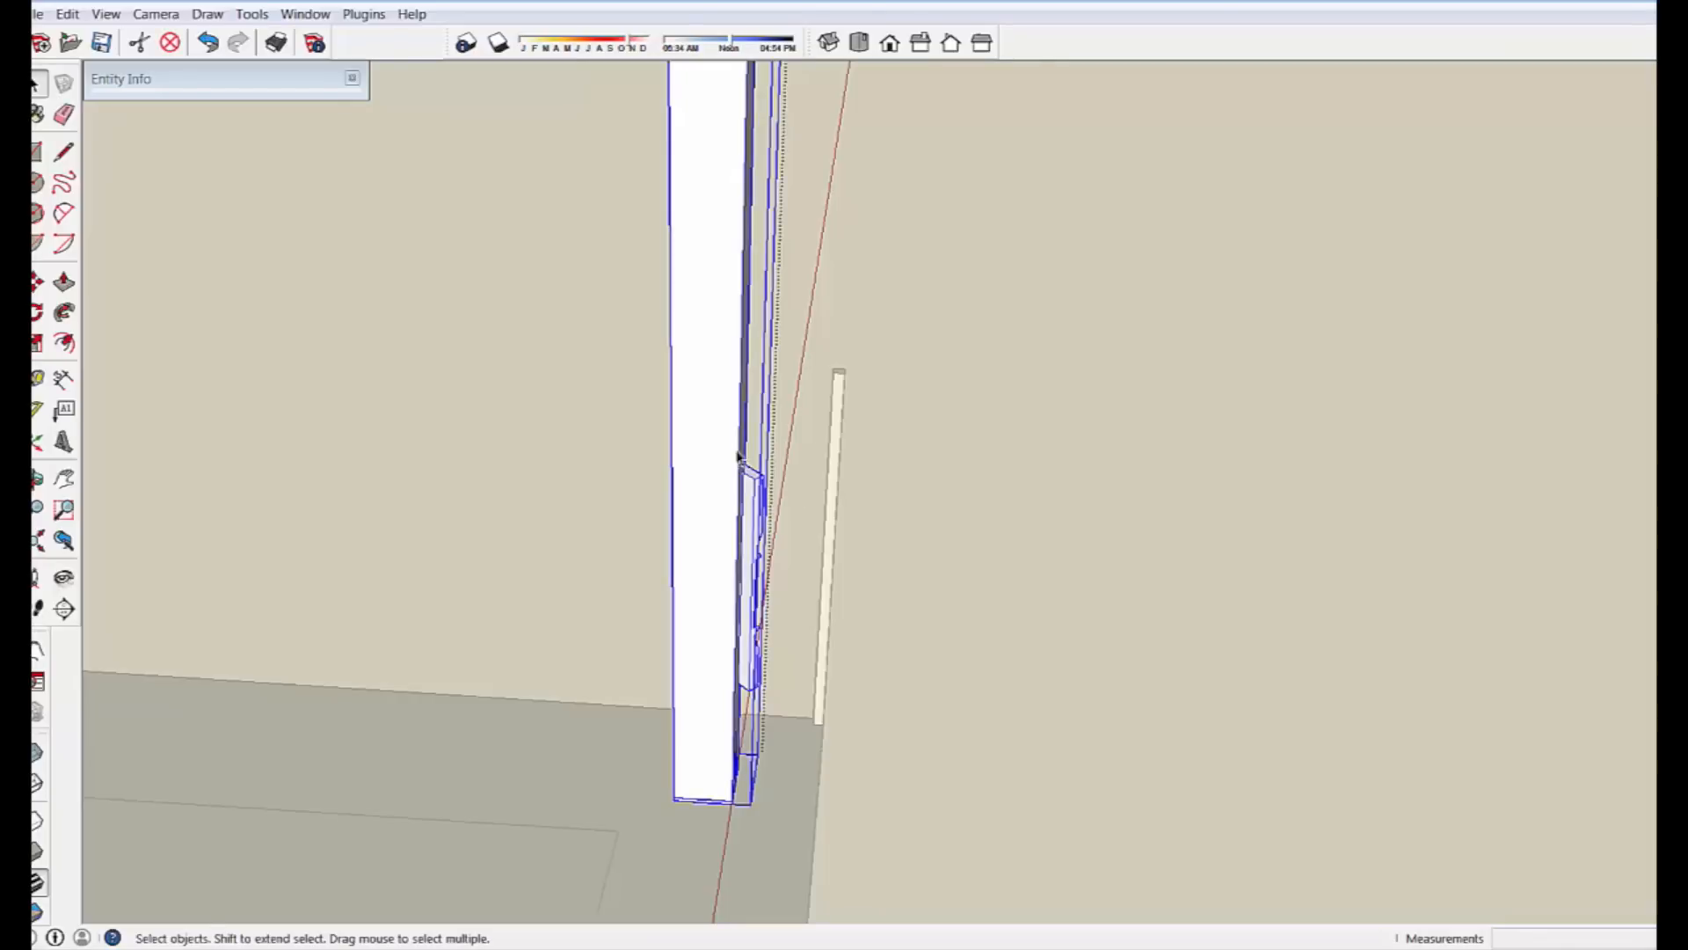
click(818, 441)
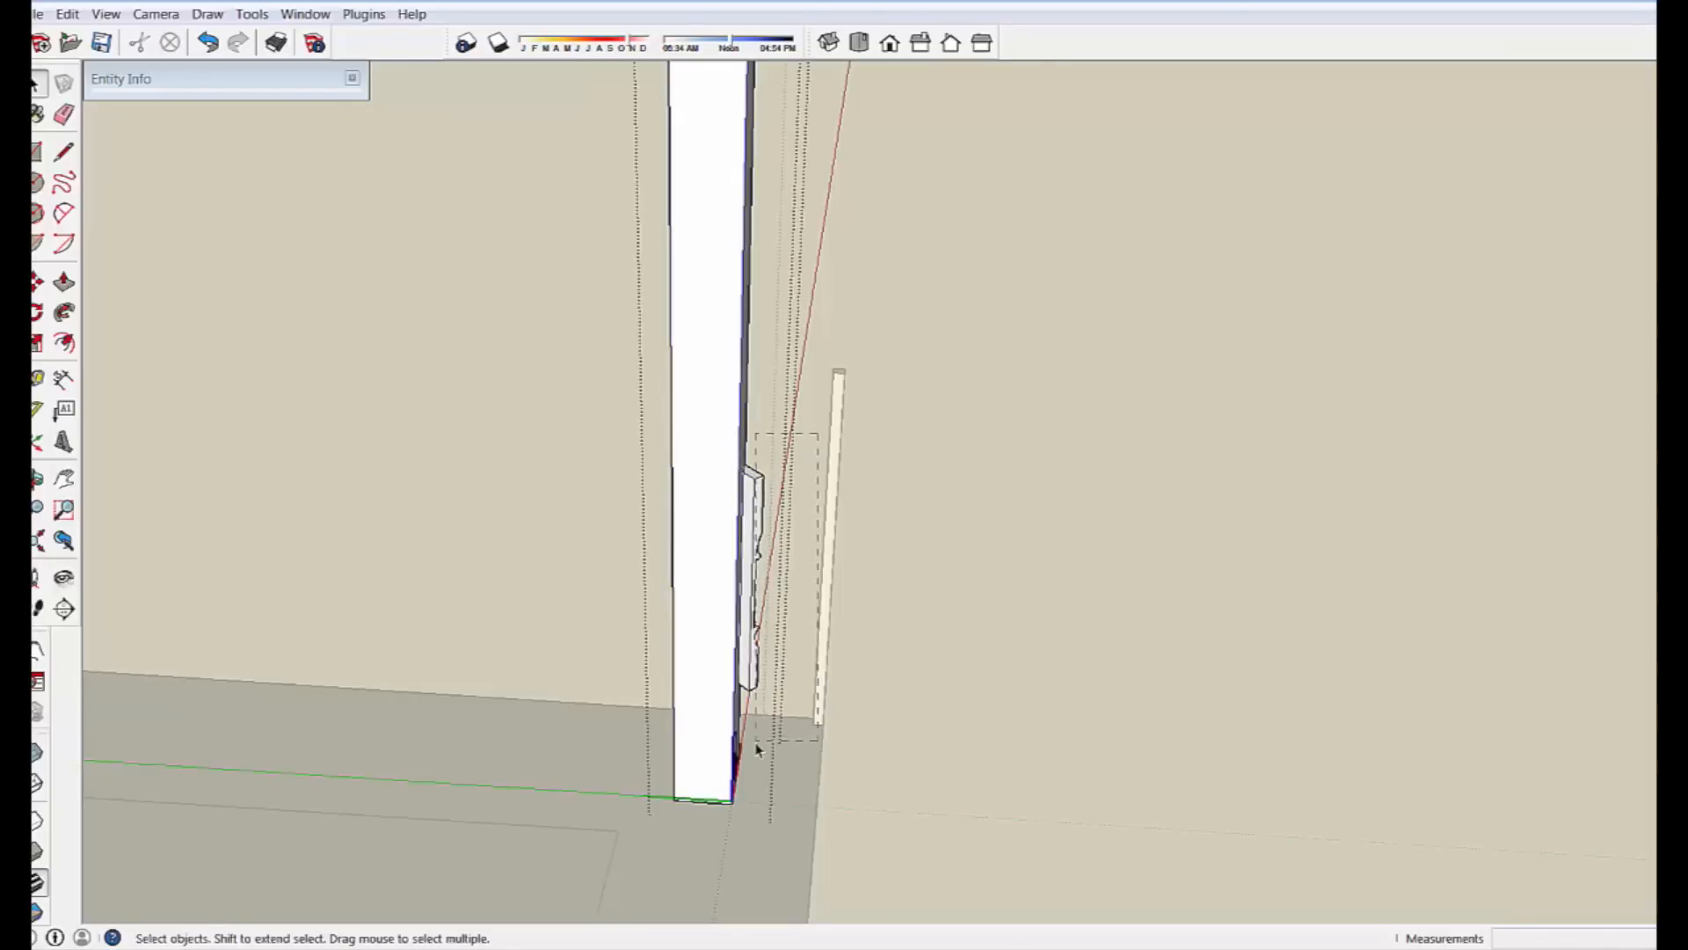
middle_drag(748, 722, 752, 719)
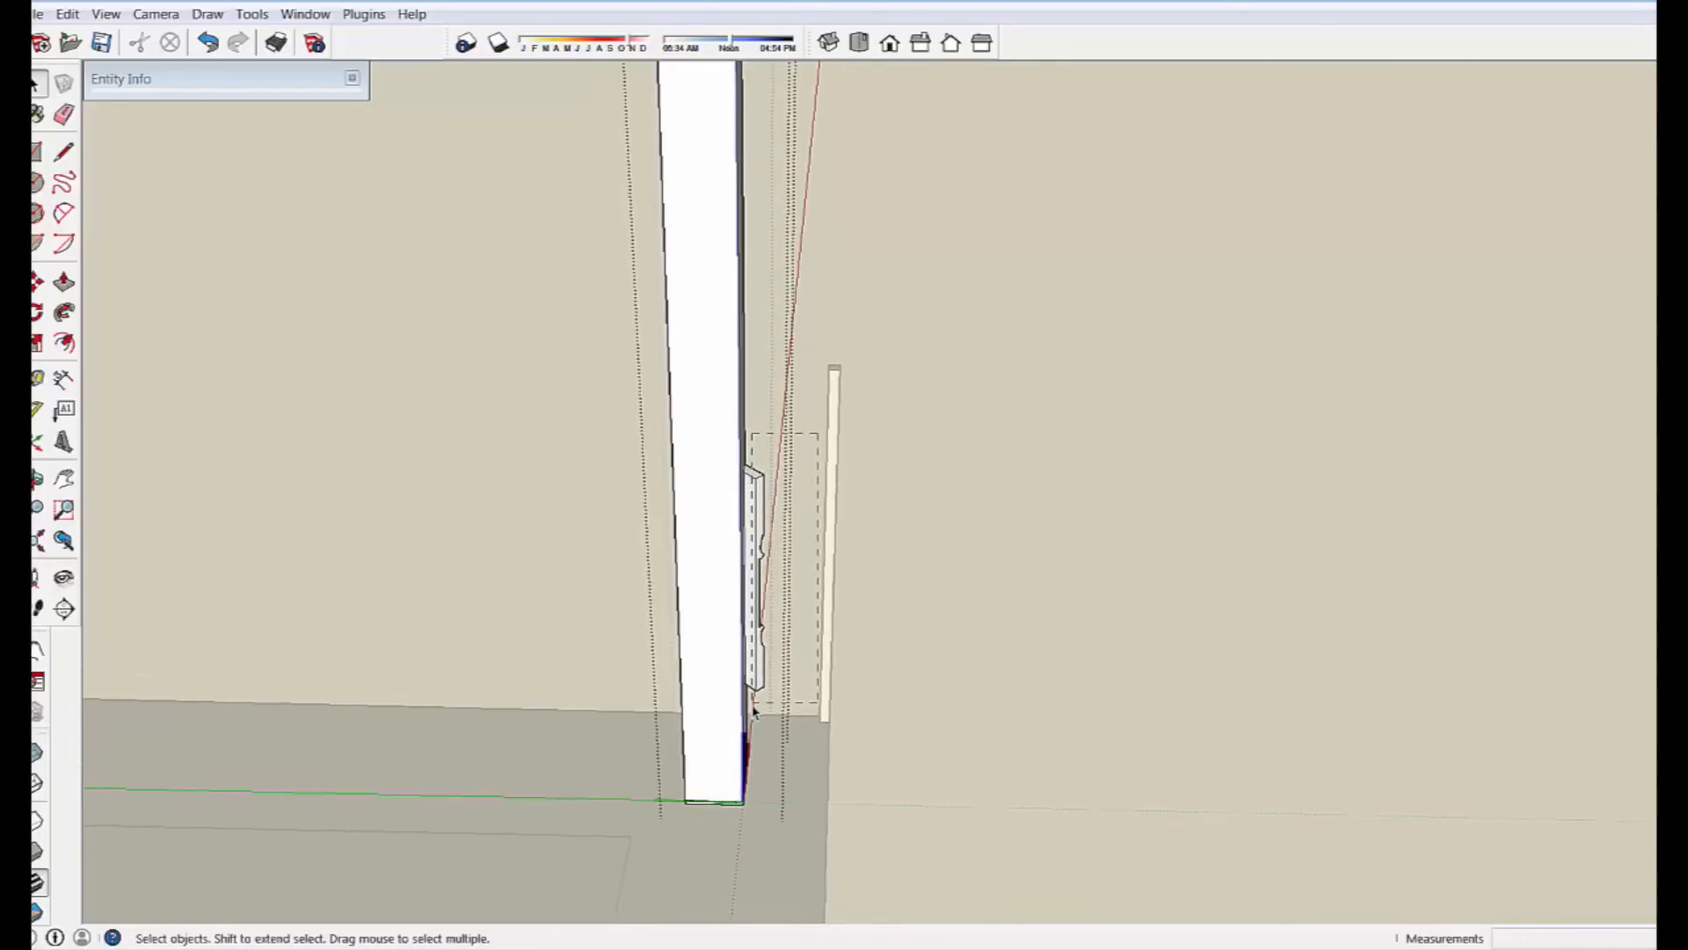
click(754, 690)
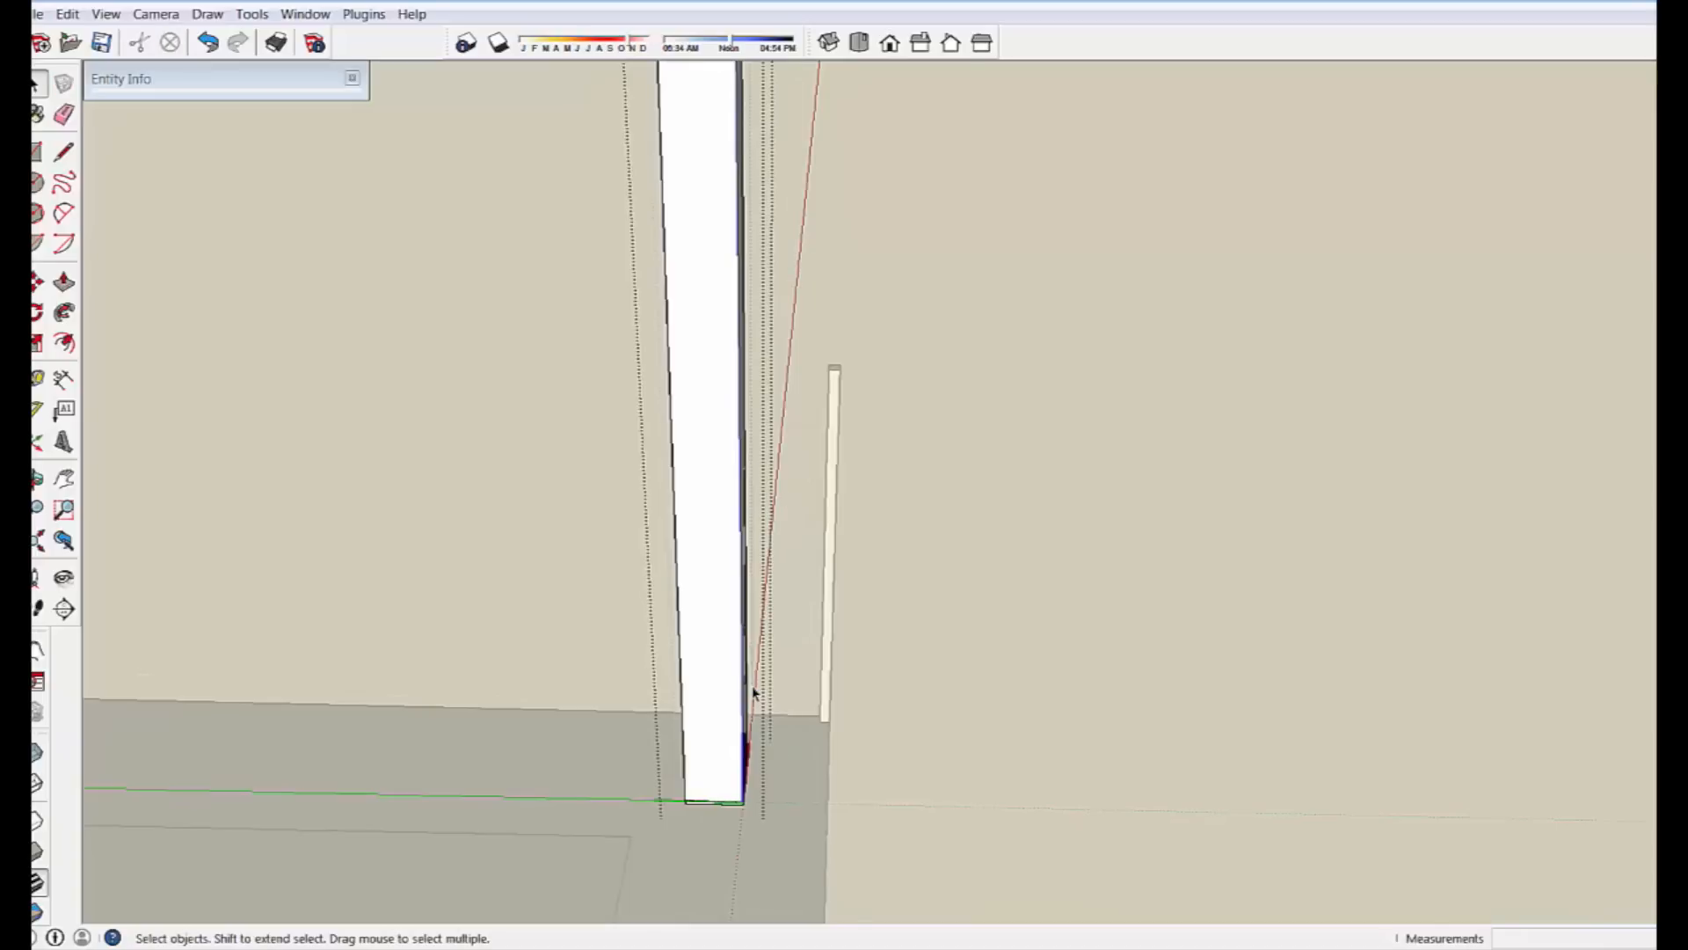
Delete the small leftover trim face at the post's corner edge.
middle_drag(783, 686, 857, 342)
scroll(753, 437, up, 5)
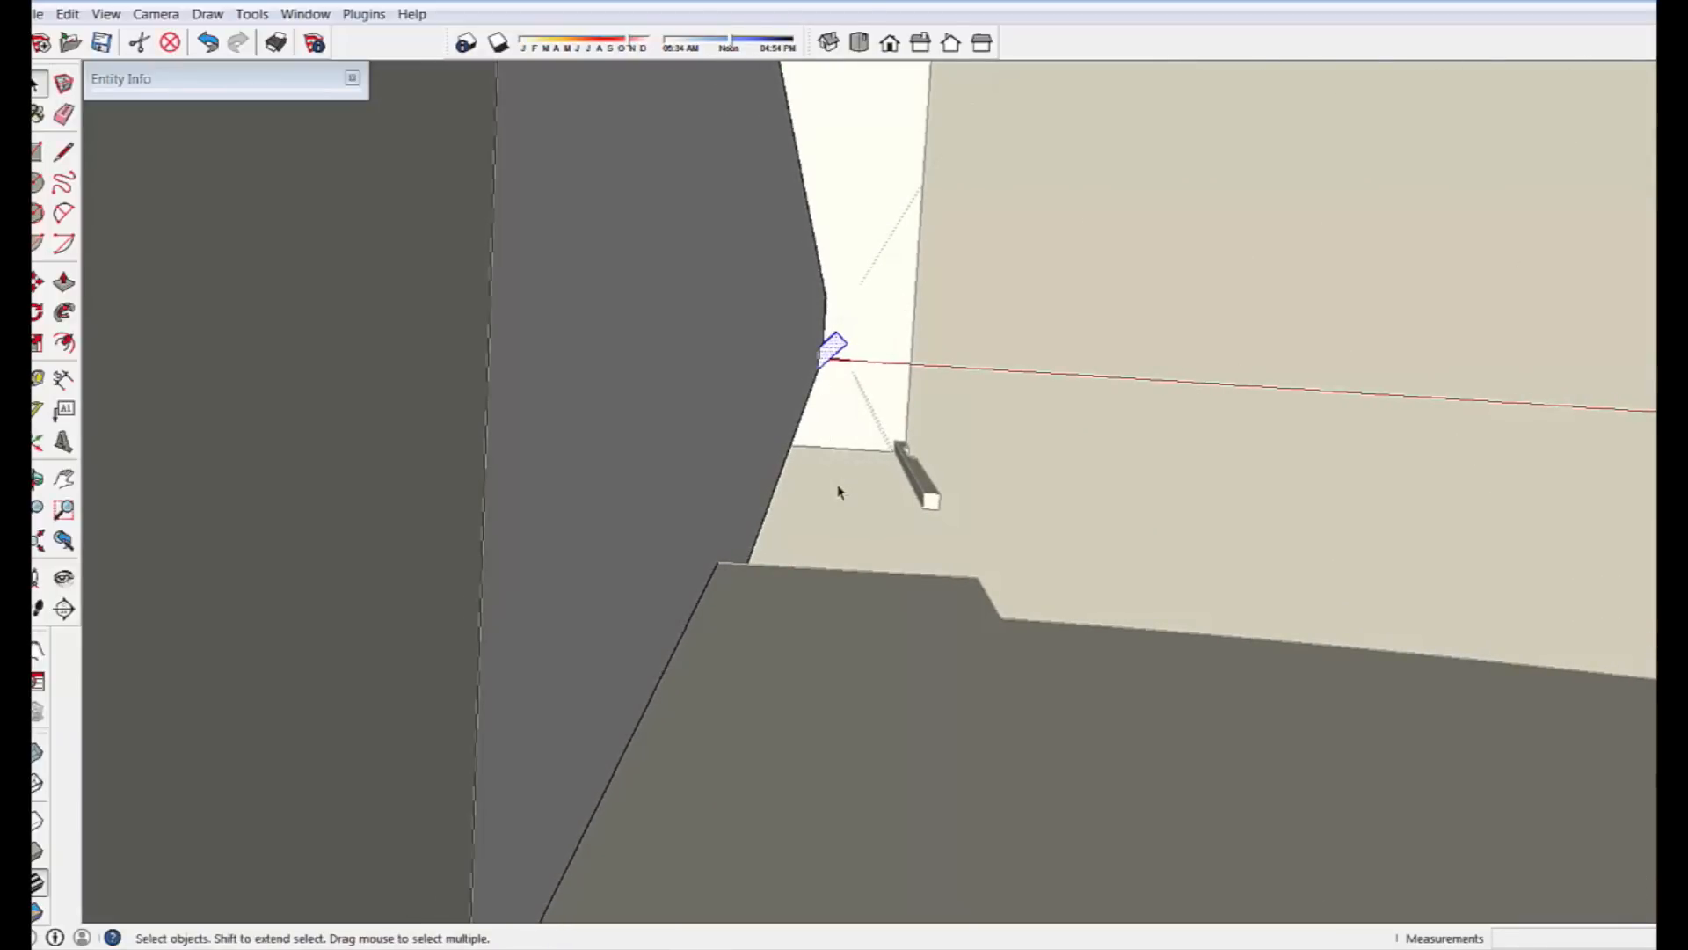
middle_drag(791, 528, 871, 422)
scroll(799, 483, up, 3)
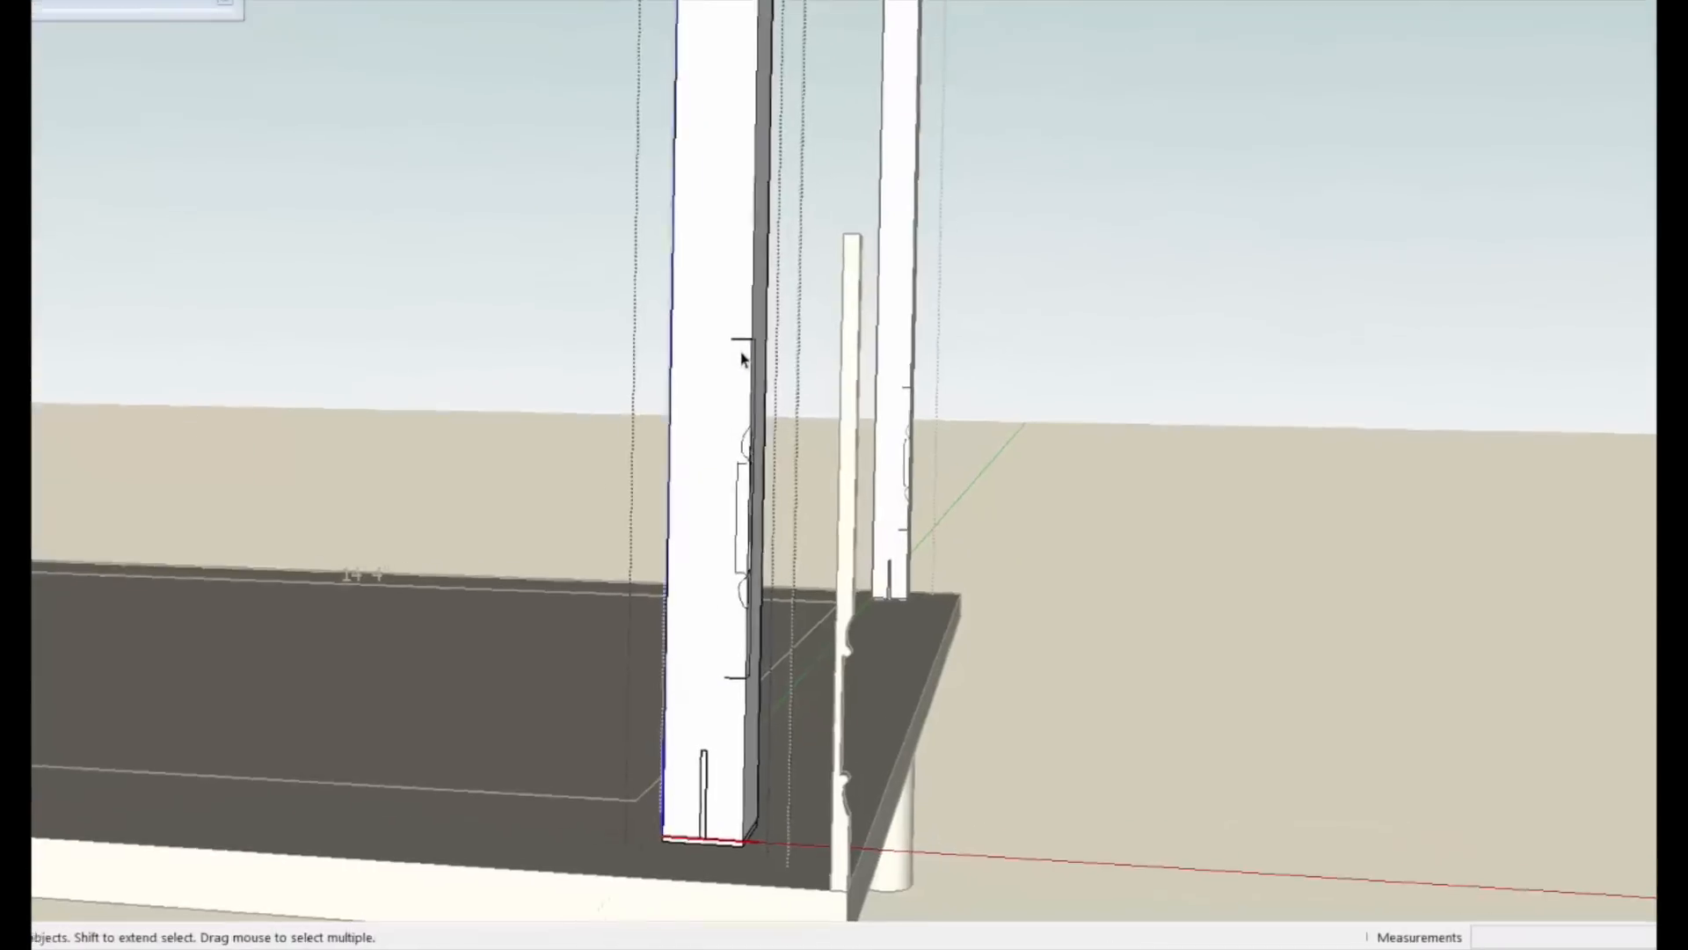
middle_drag(436, 156, 105, 290)
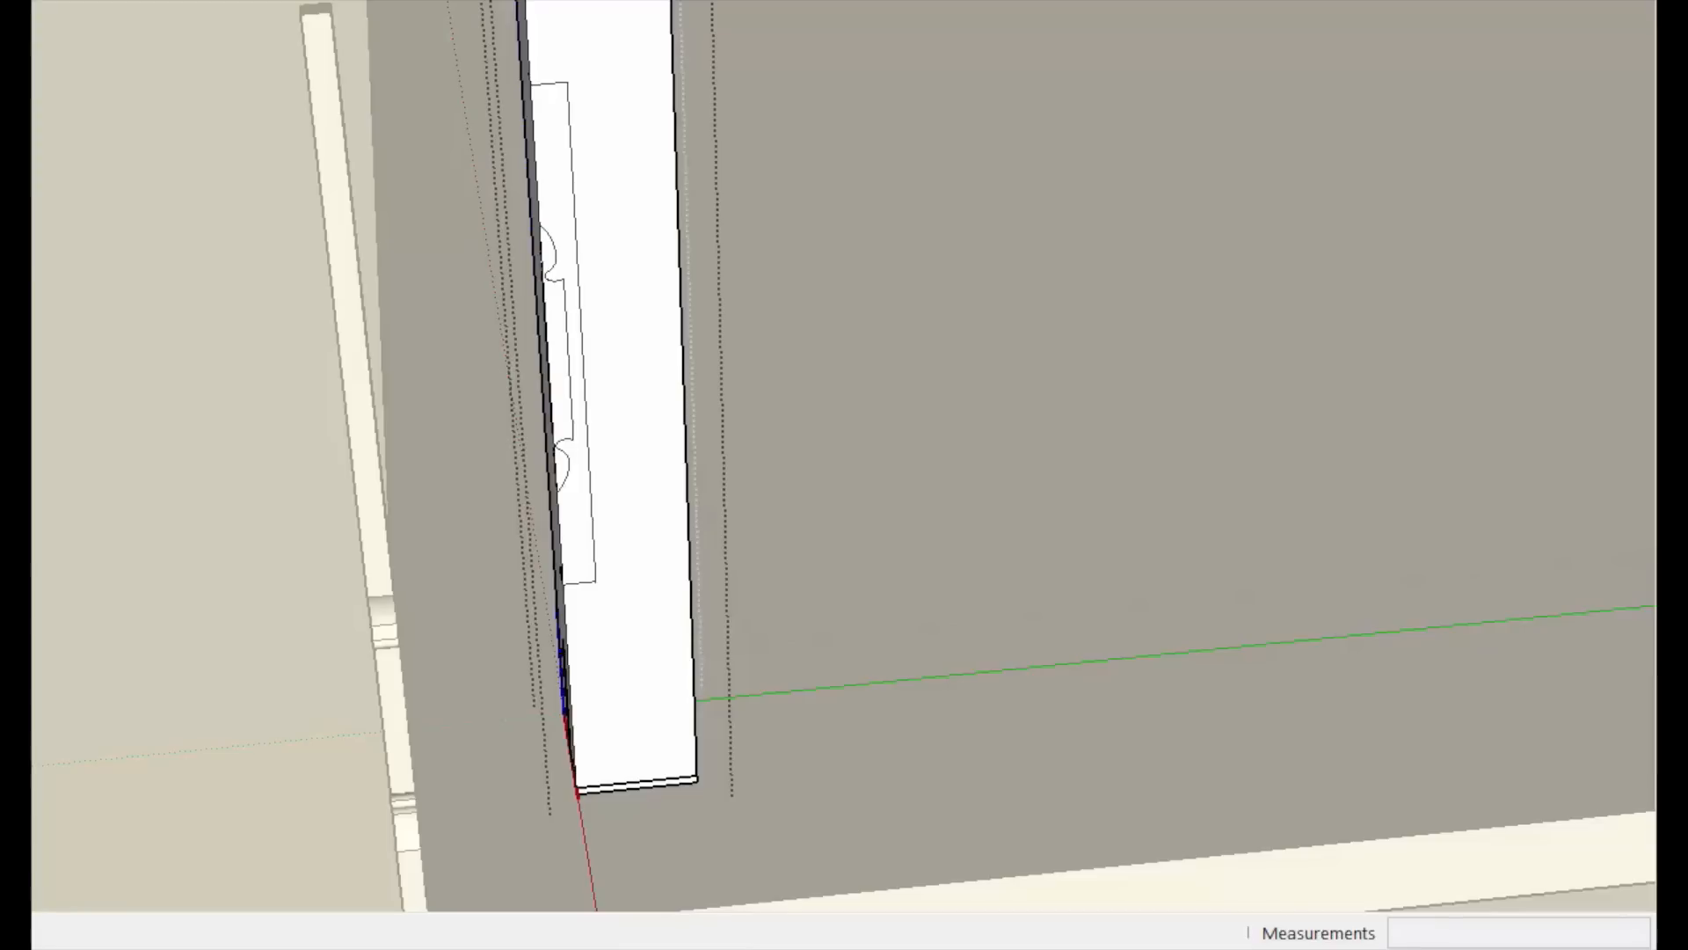
Erase the leftover trim outline edges on the post's face beside the carved corner profile.
drag(557, 91, 578, 108)
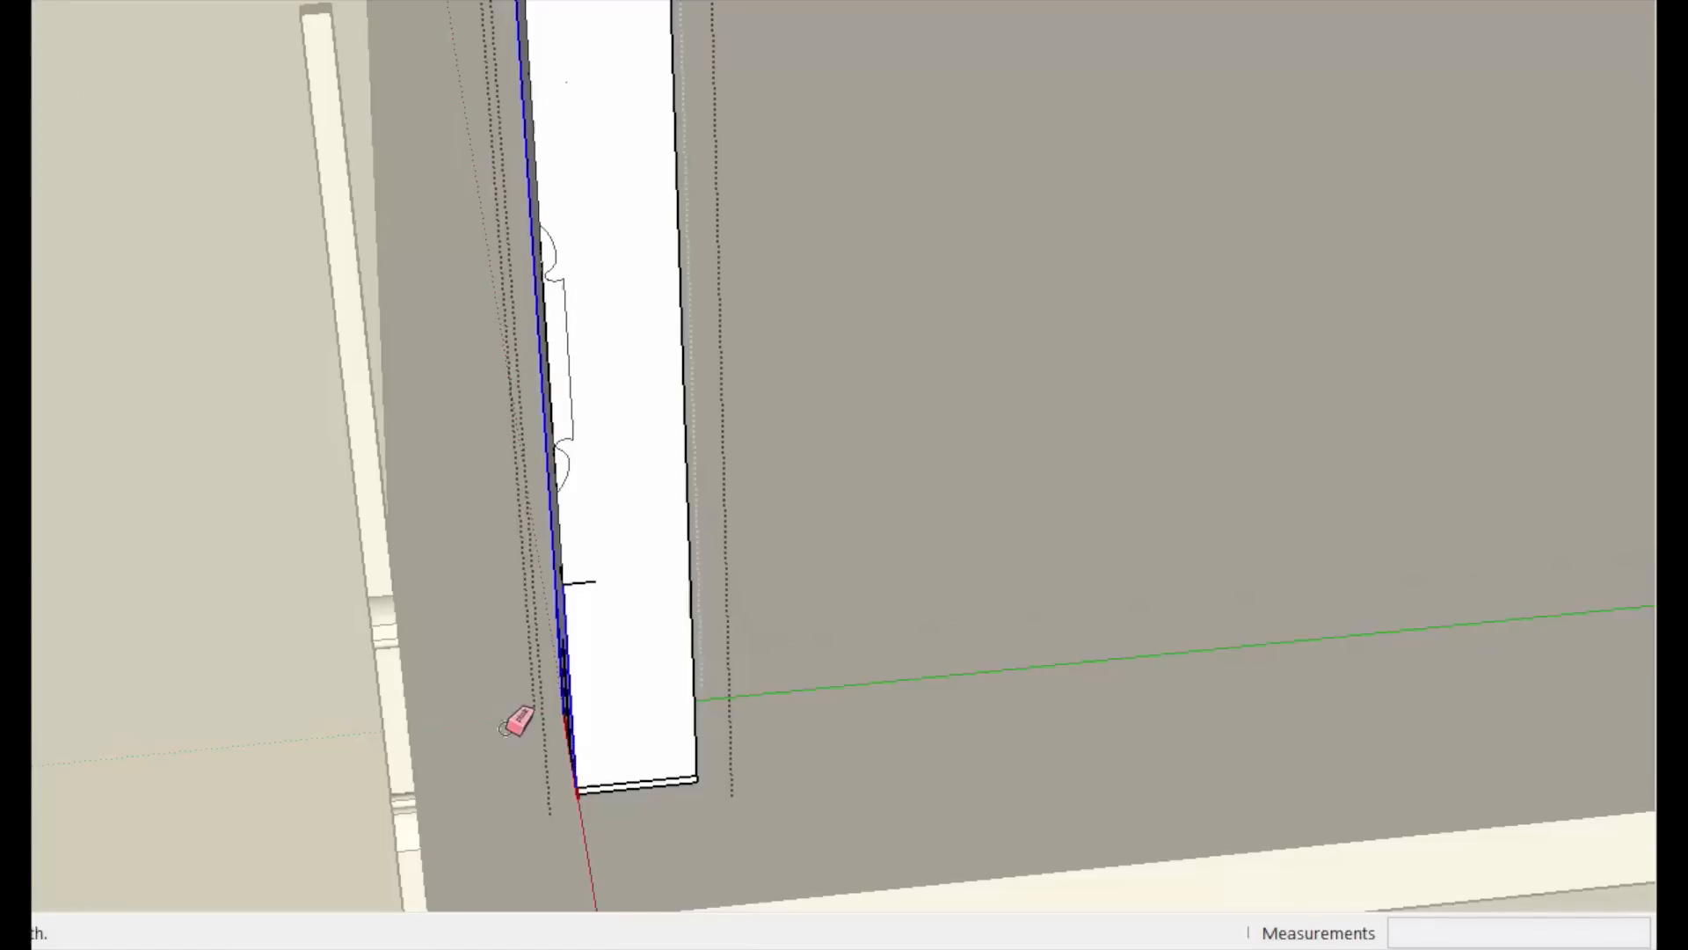
middle_drag(504, 728, 633, 723)
key(ctrl+z)
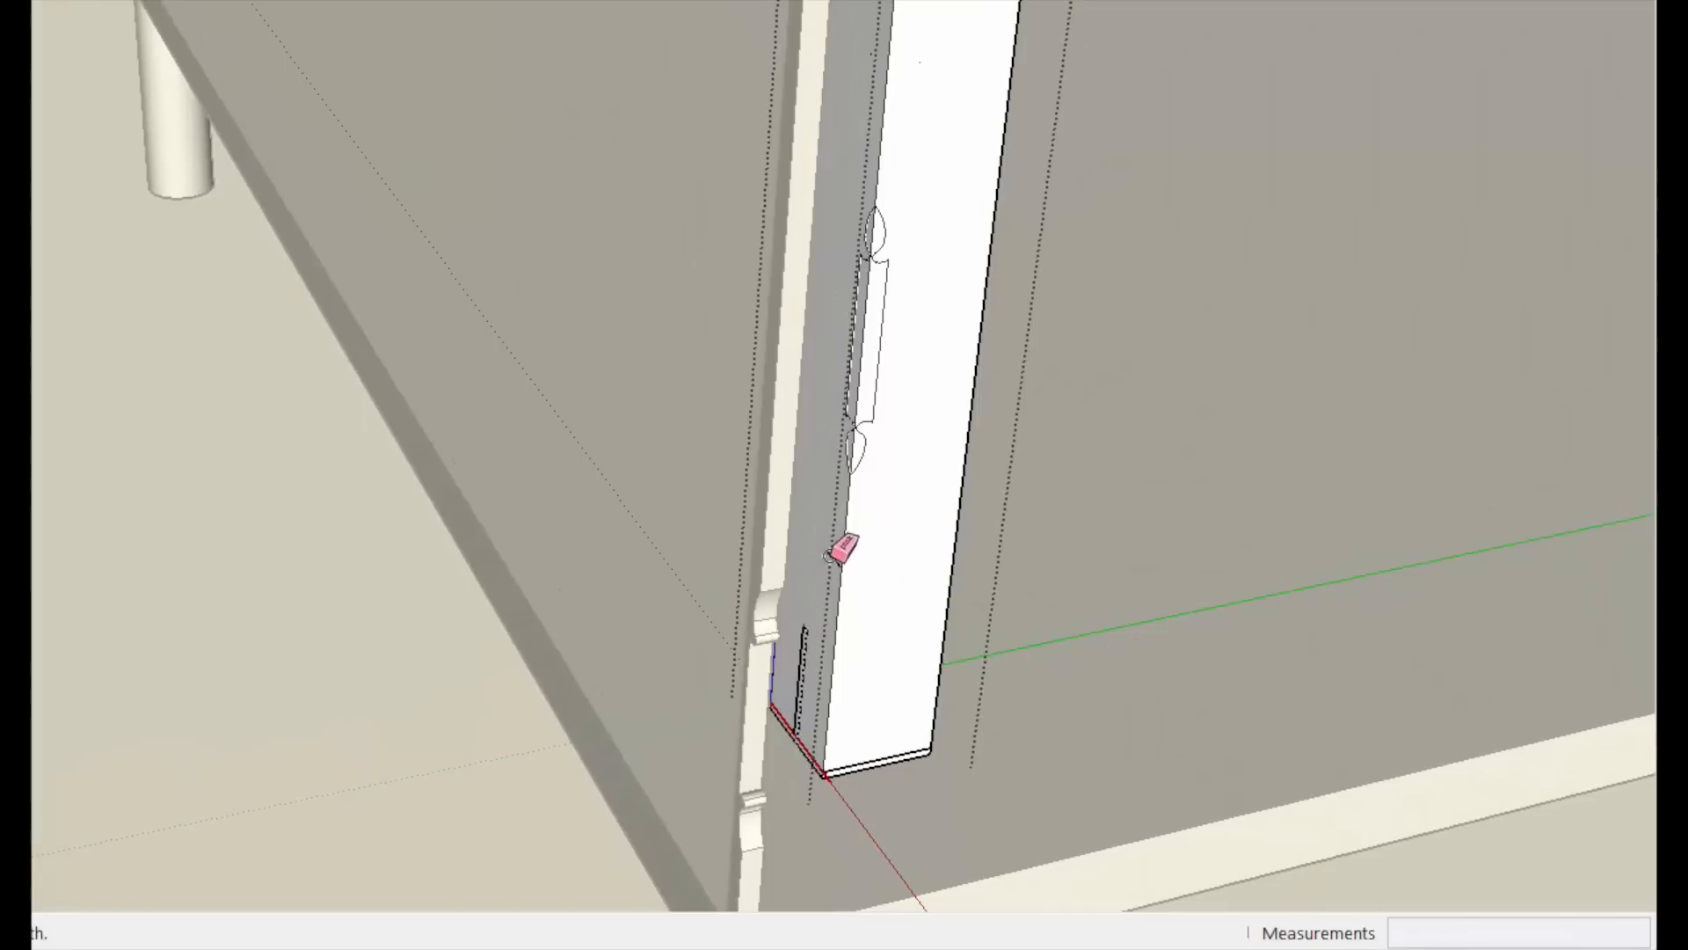
middle_drag(835, 602, 1158, 657)
middle_drag(1182, 557, 605, 295)
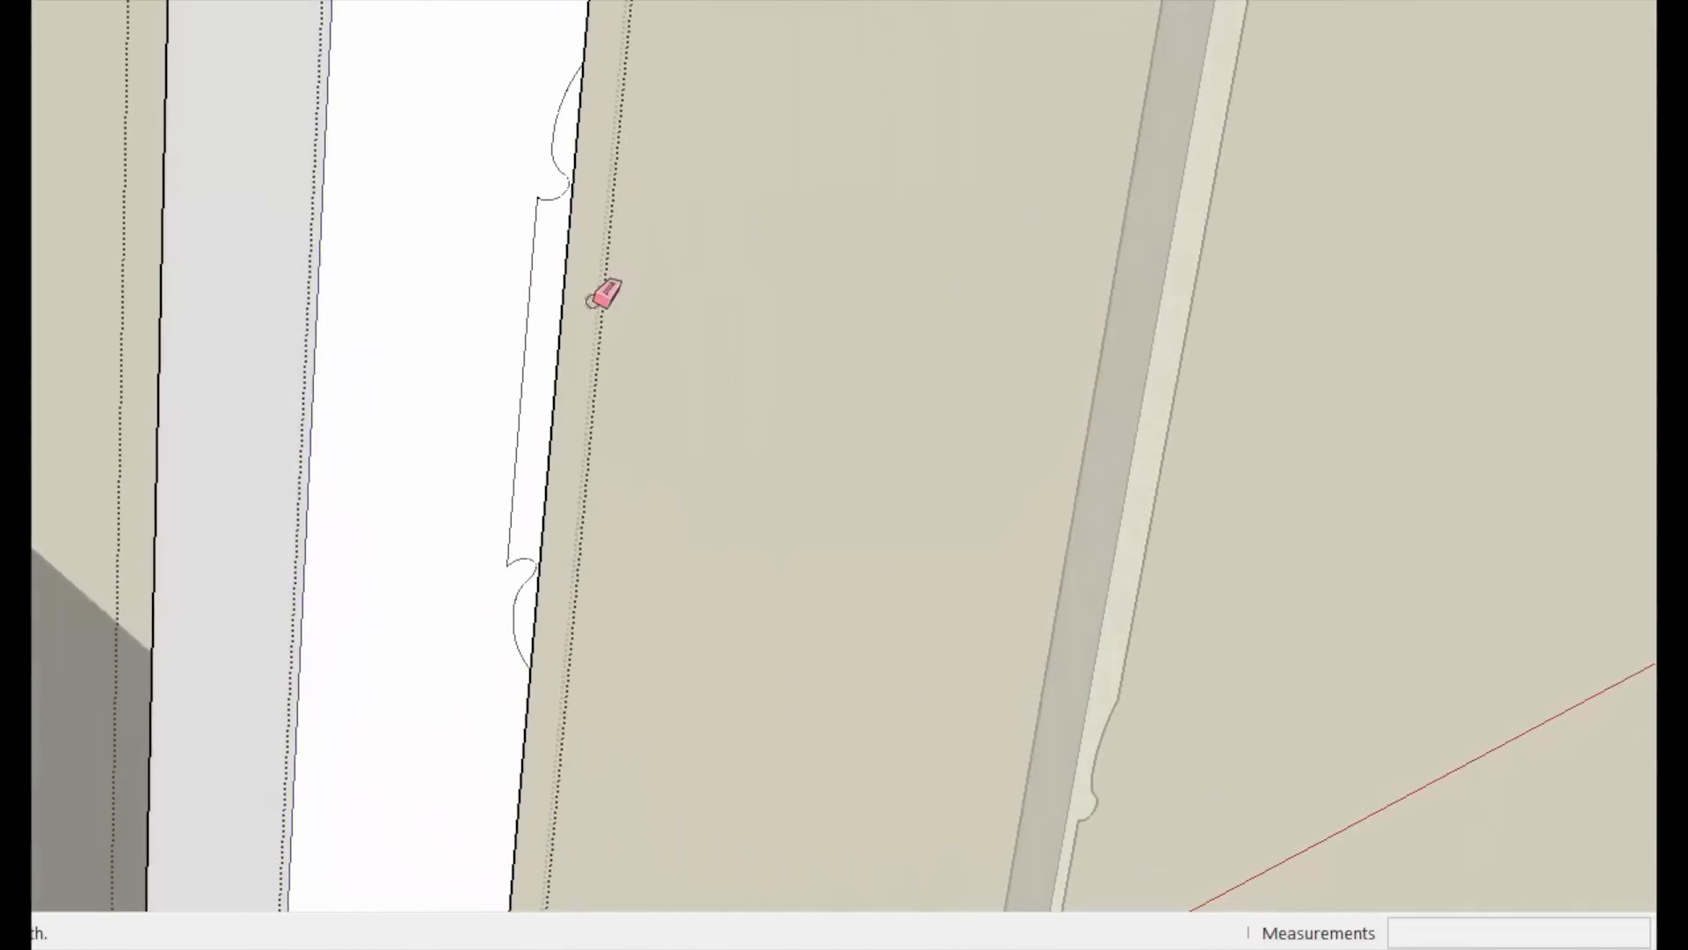
middle_drag(560, 401, 304, 897)
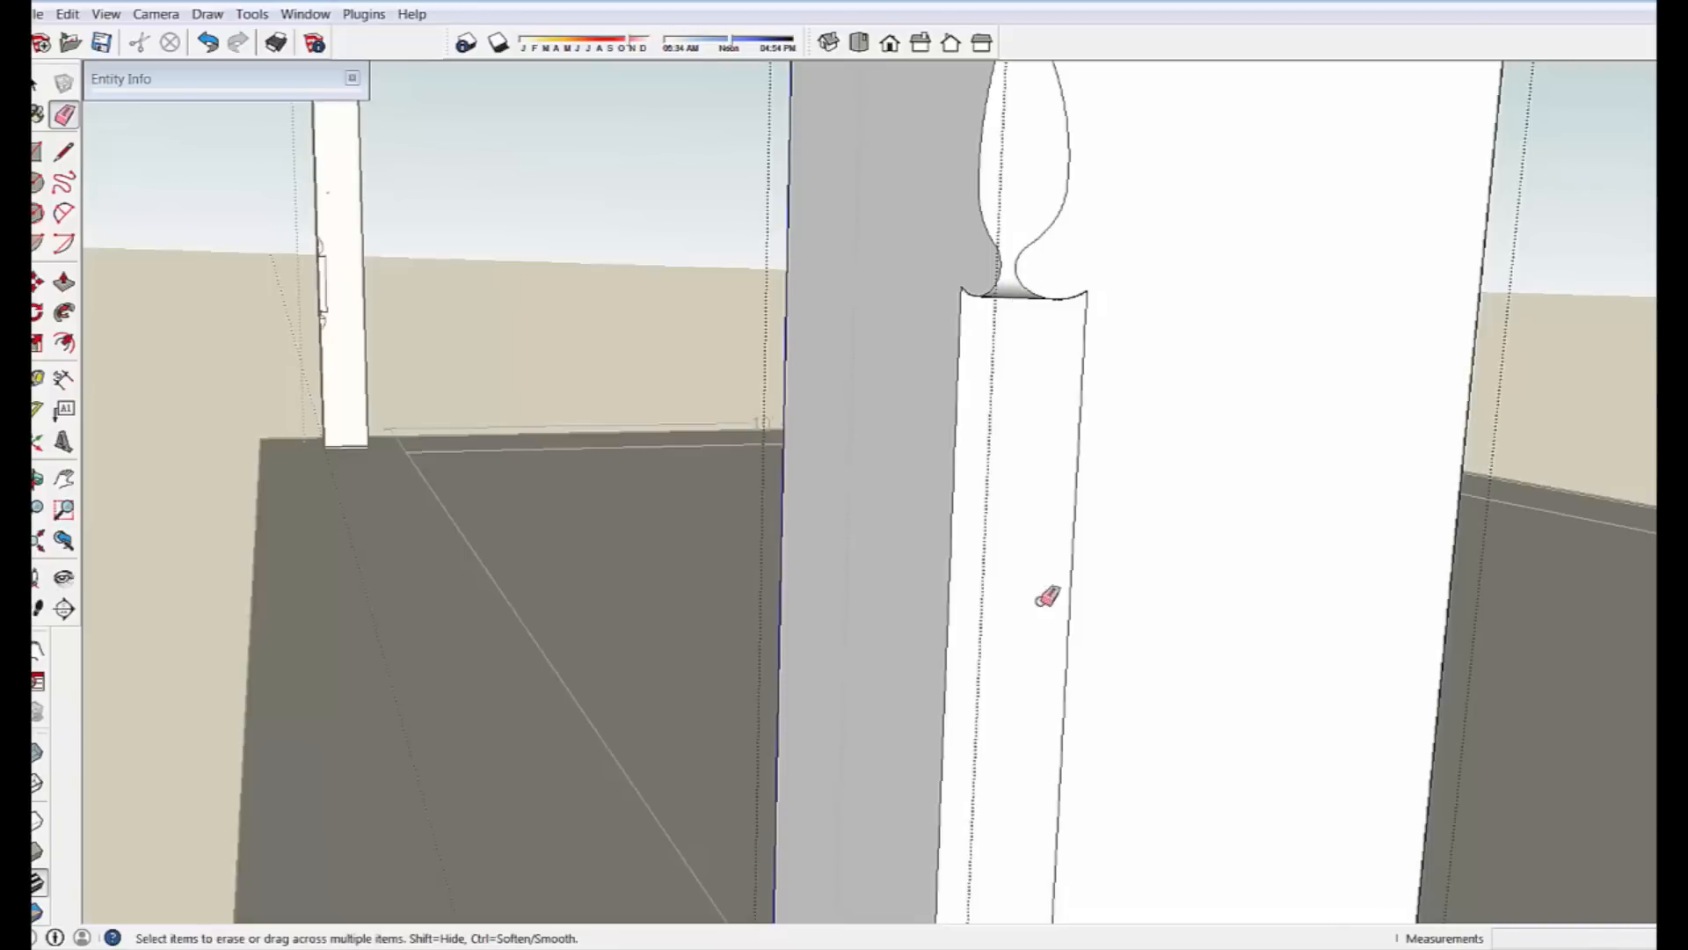
Select the lower end of the carved trim and move it farther down along the post's corner edge.
middle_drag(1047, 597, 788, 403)
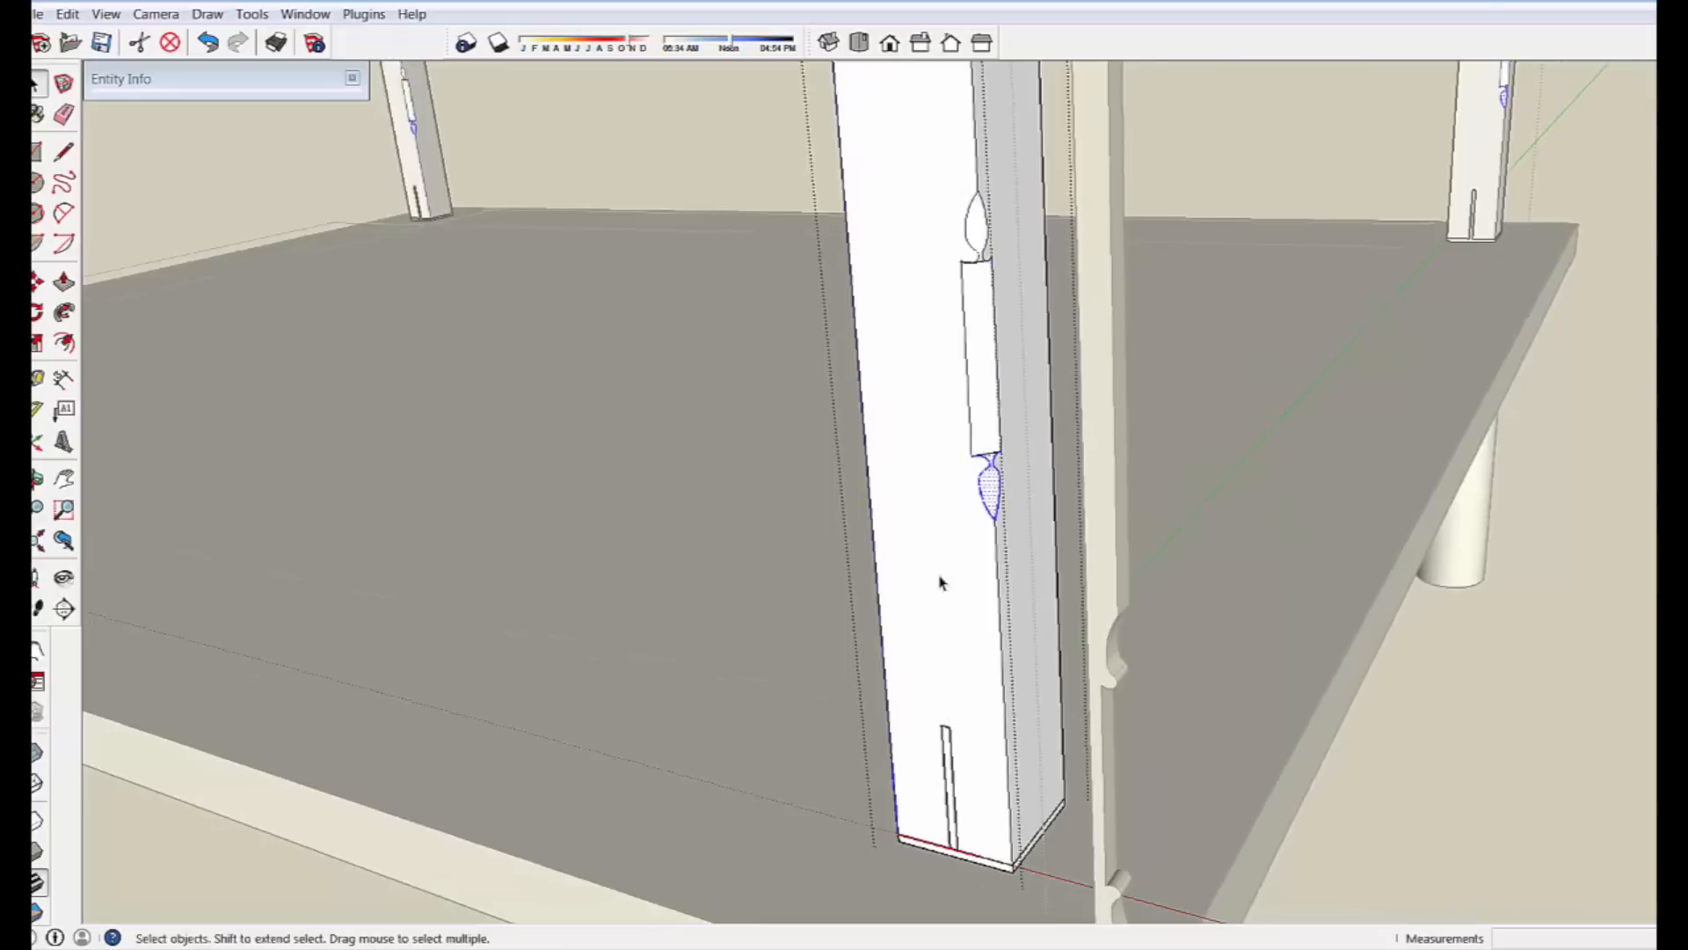
middle_drag(889, 712, 899, 705)
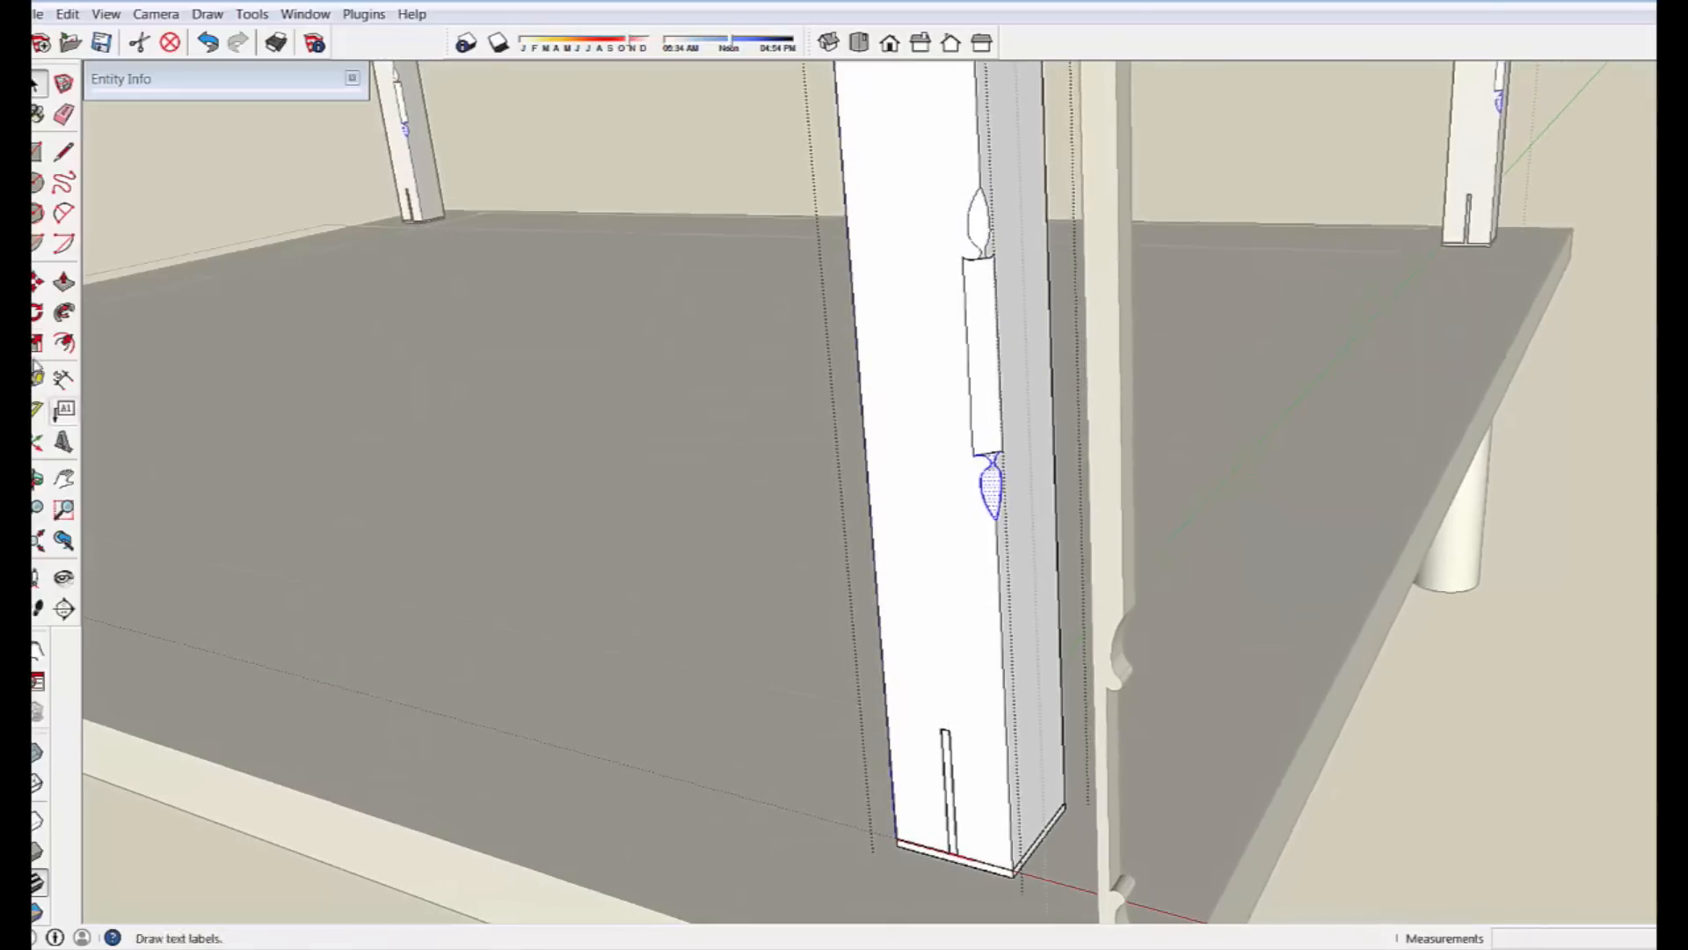
click(37, 286)
scroll(1011, 686, up, 1)
middle_drag(1033, 783, 1070, 795)
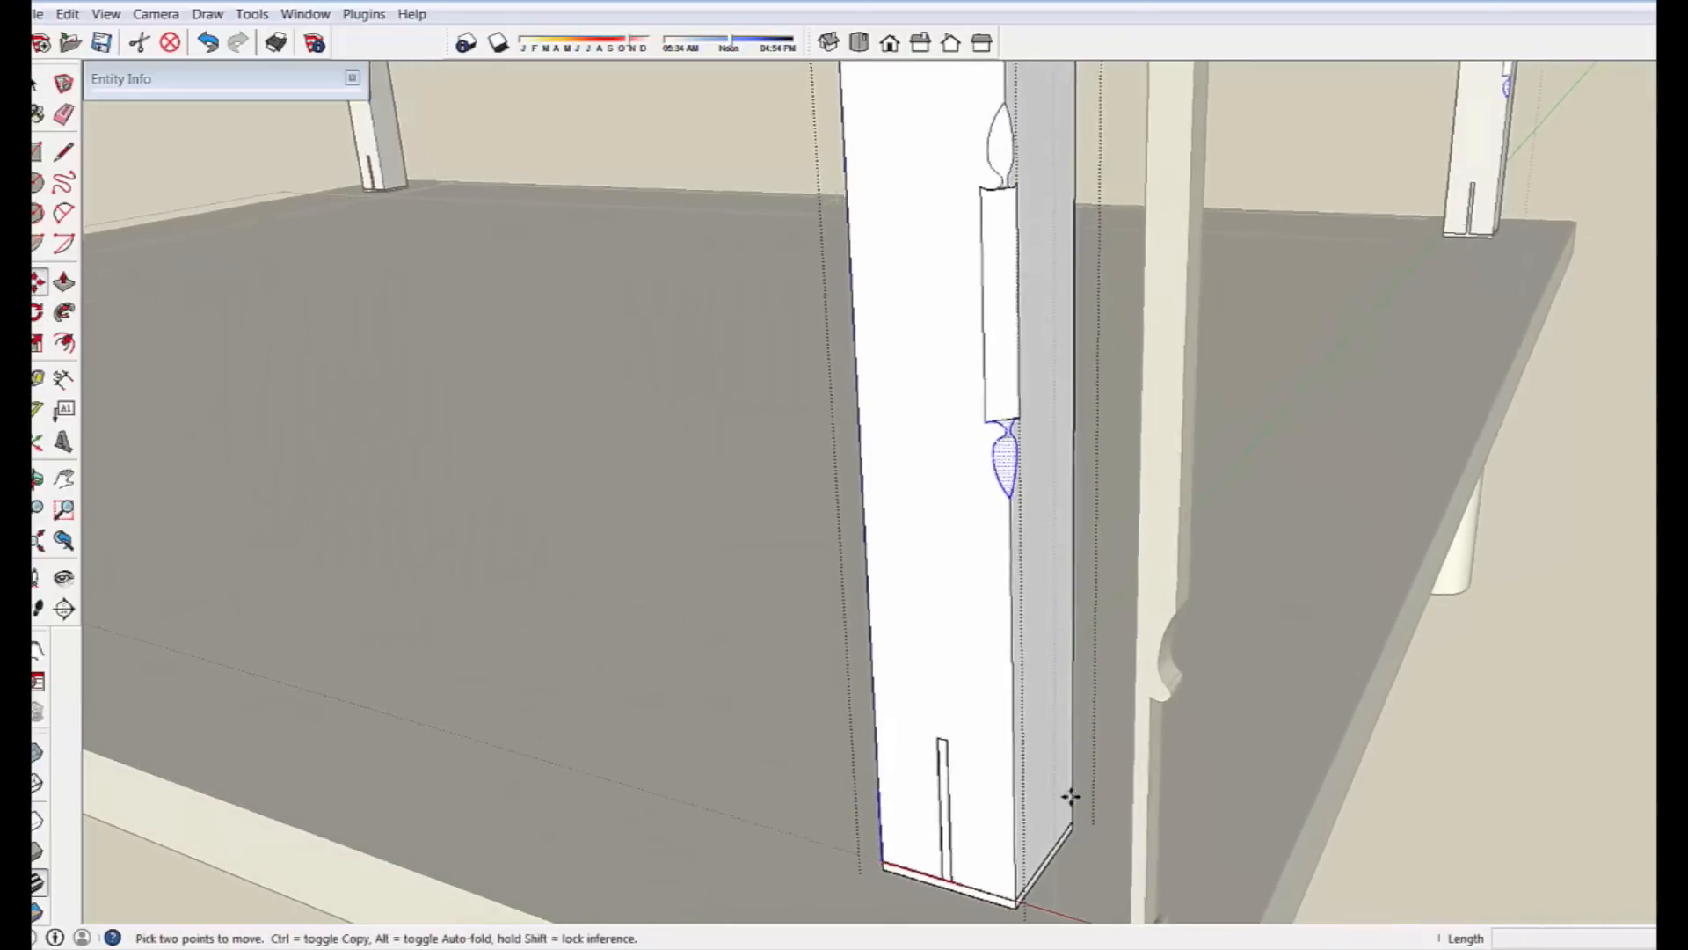
click(1013, 499)
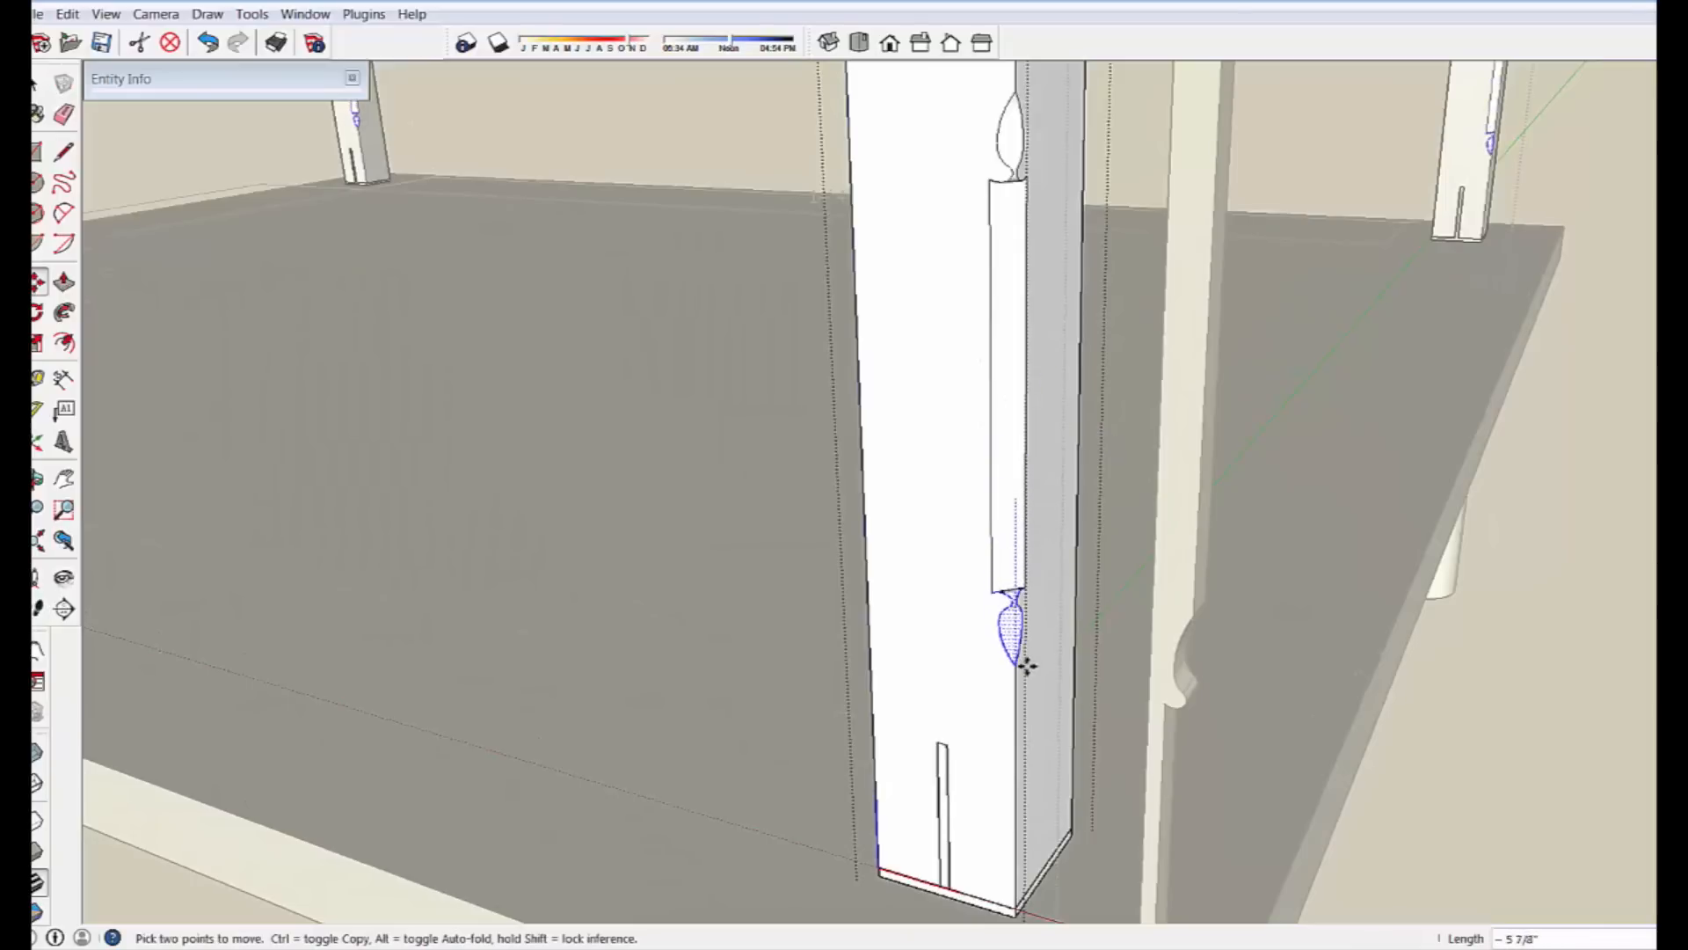
click(1029, 610)
key(space)
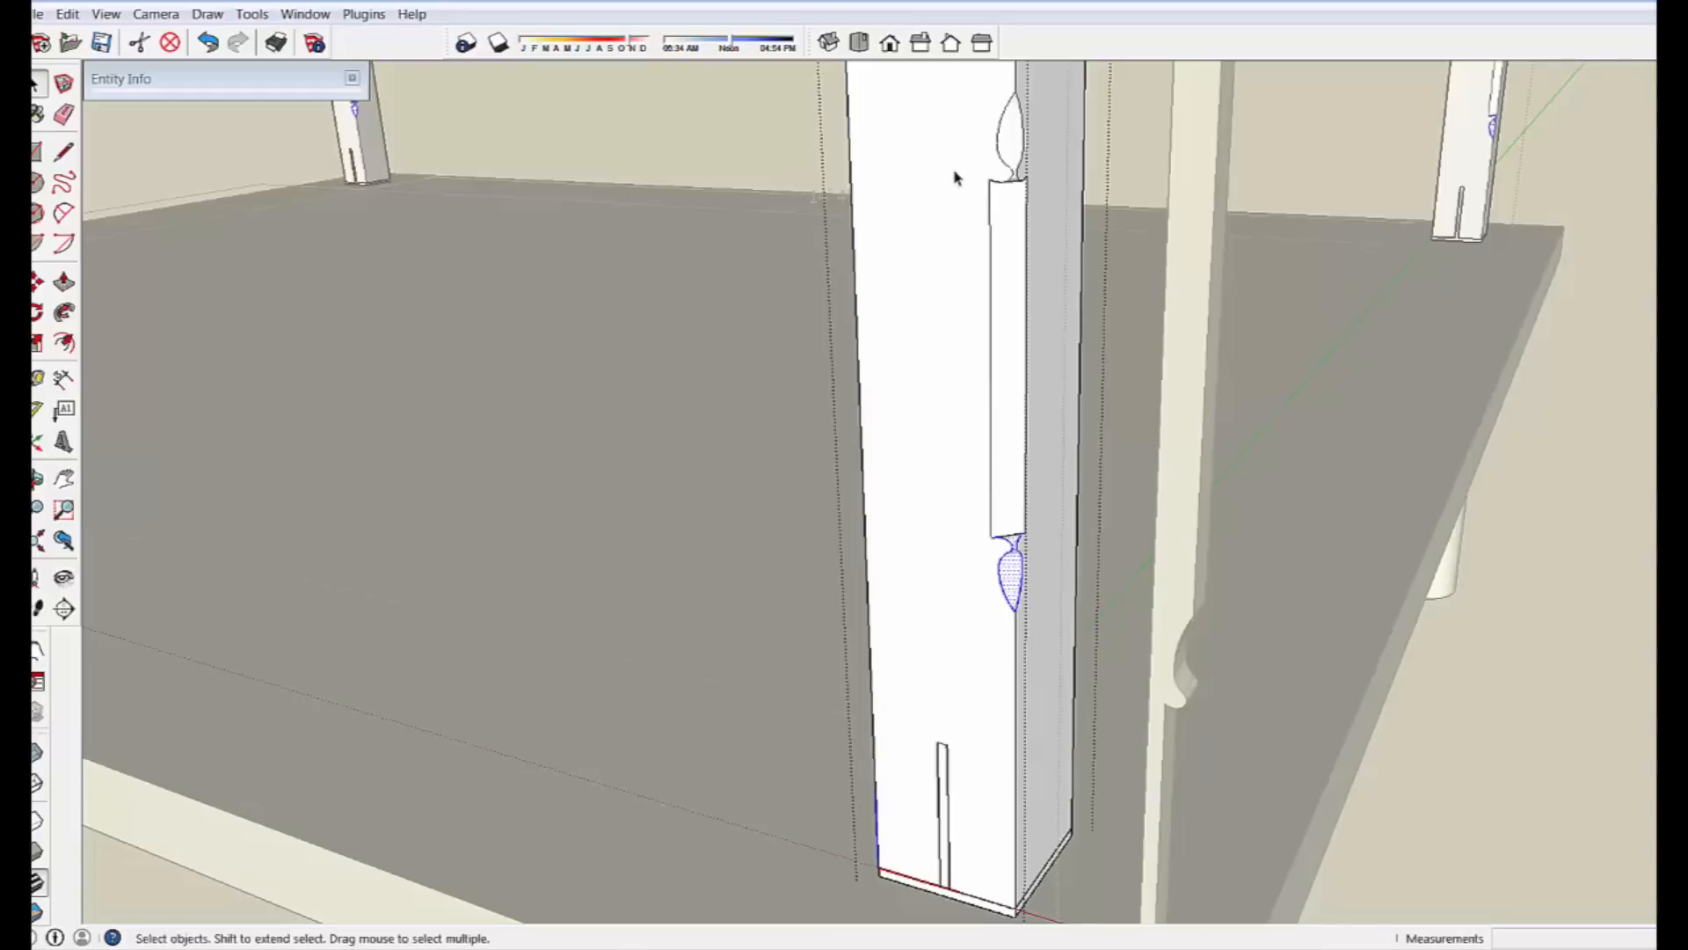
Select the upper end of the carved trim and move it up the post's corner edge by about 5' 7".
middle_drag(958, 173, 1069, 462)
drag(1147, 498, 1146, 500)
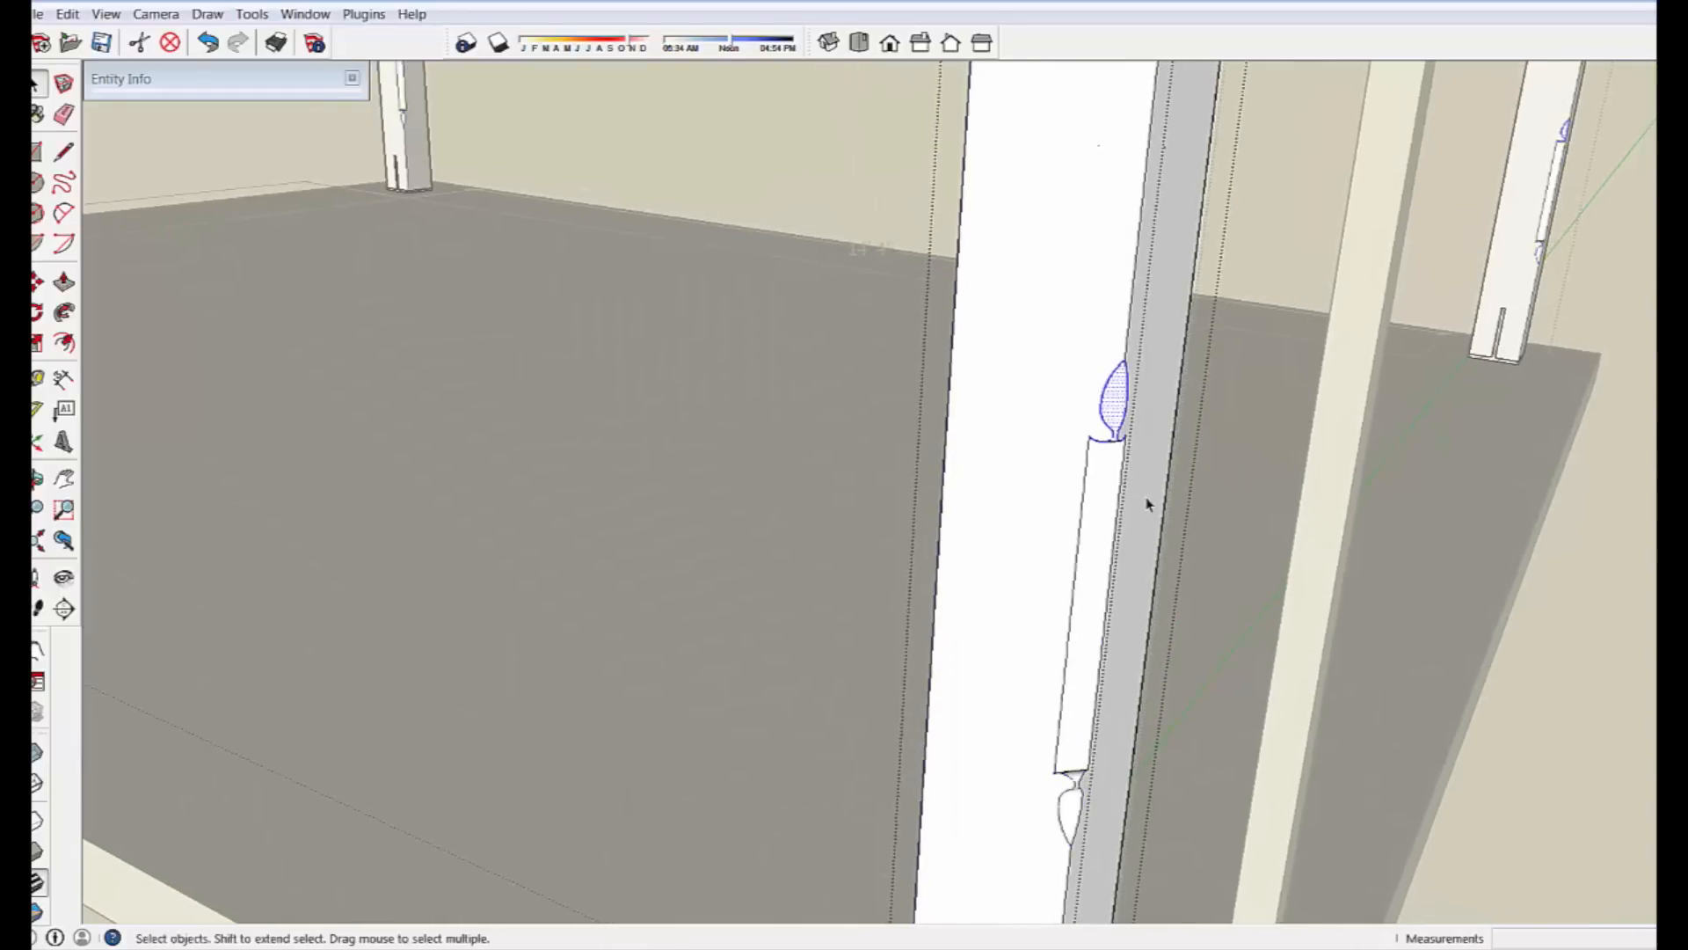
key(m)
click(1121, 370)
scroll(1119, 367, down, 10)
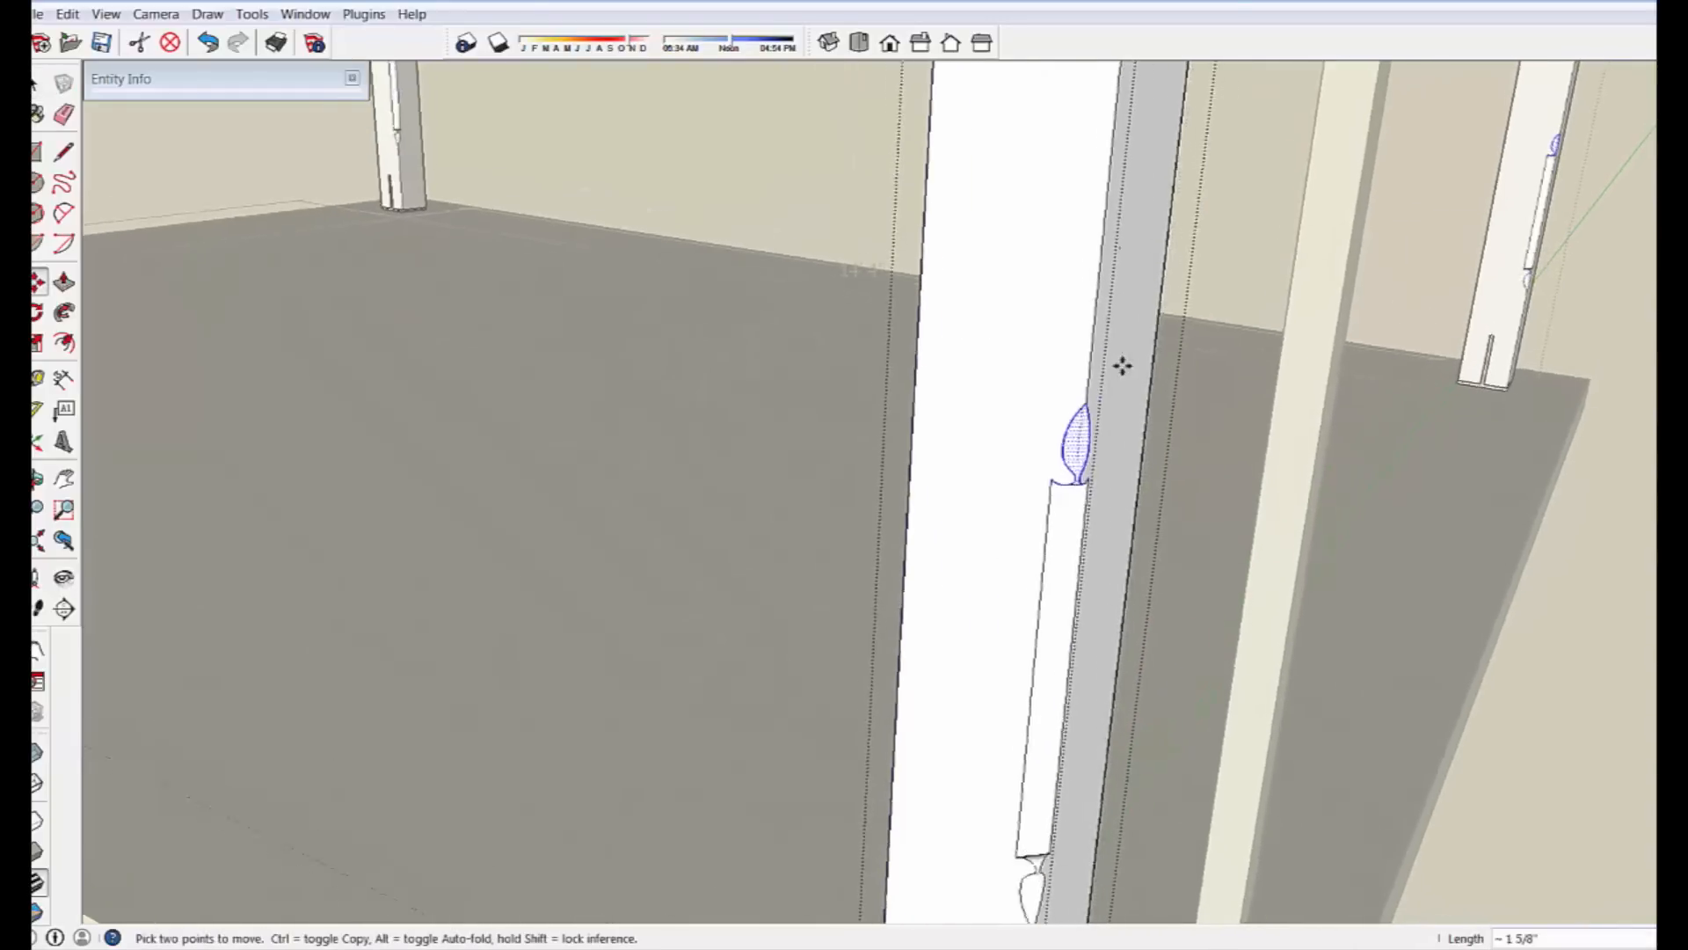
scroll(884, 364, down, 2)
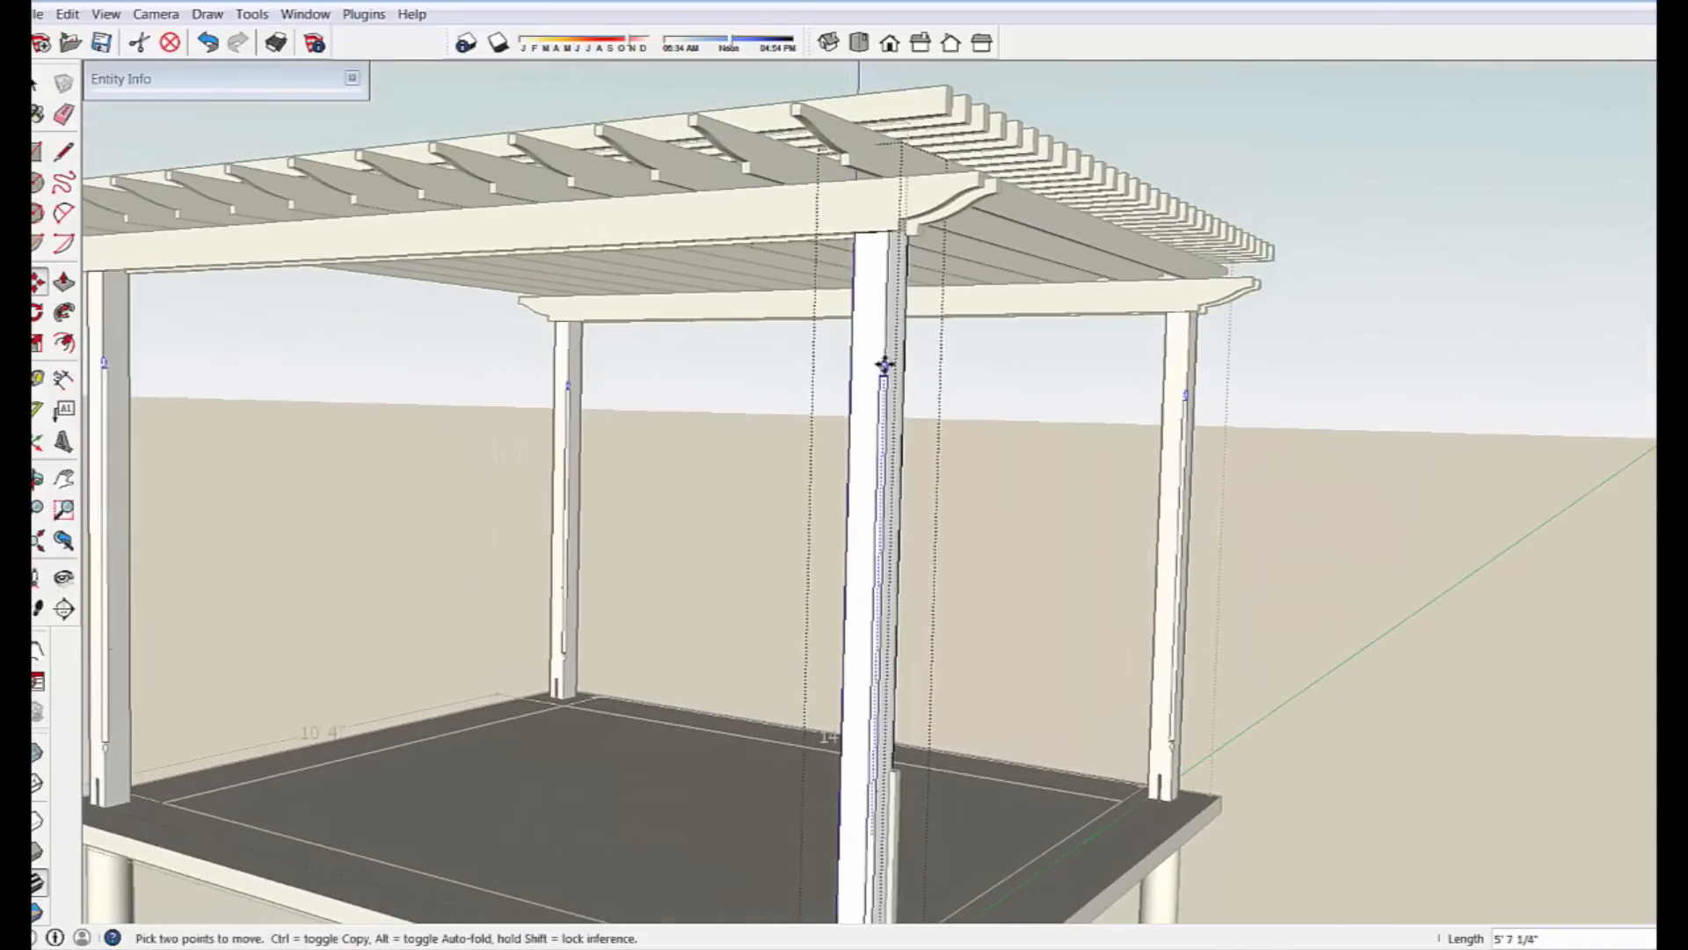
click(886, 383)
Paste a copy of the carved post on the open ground beside the pergola's platform.
middle_drag(886, 384, 874, 905)
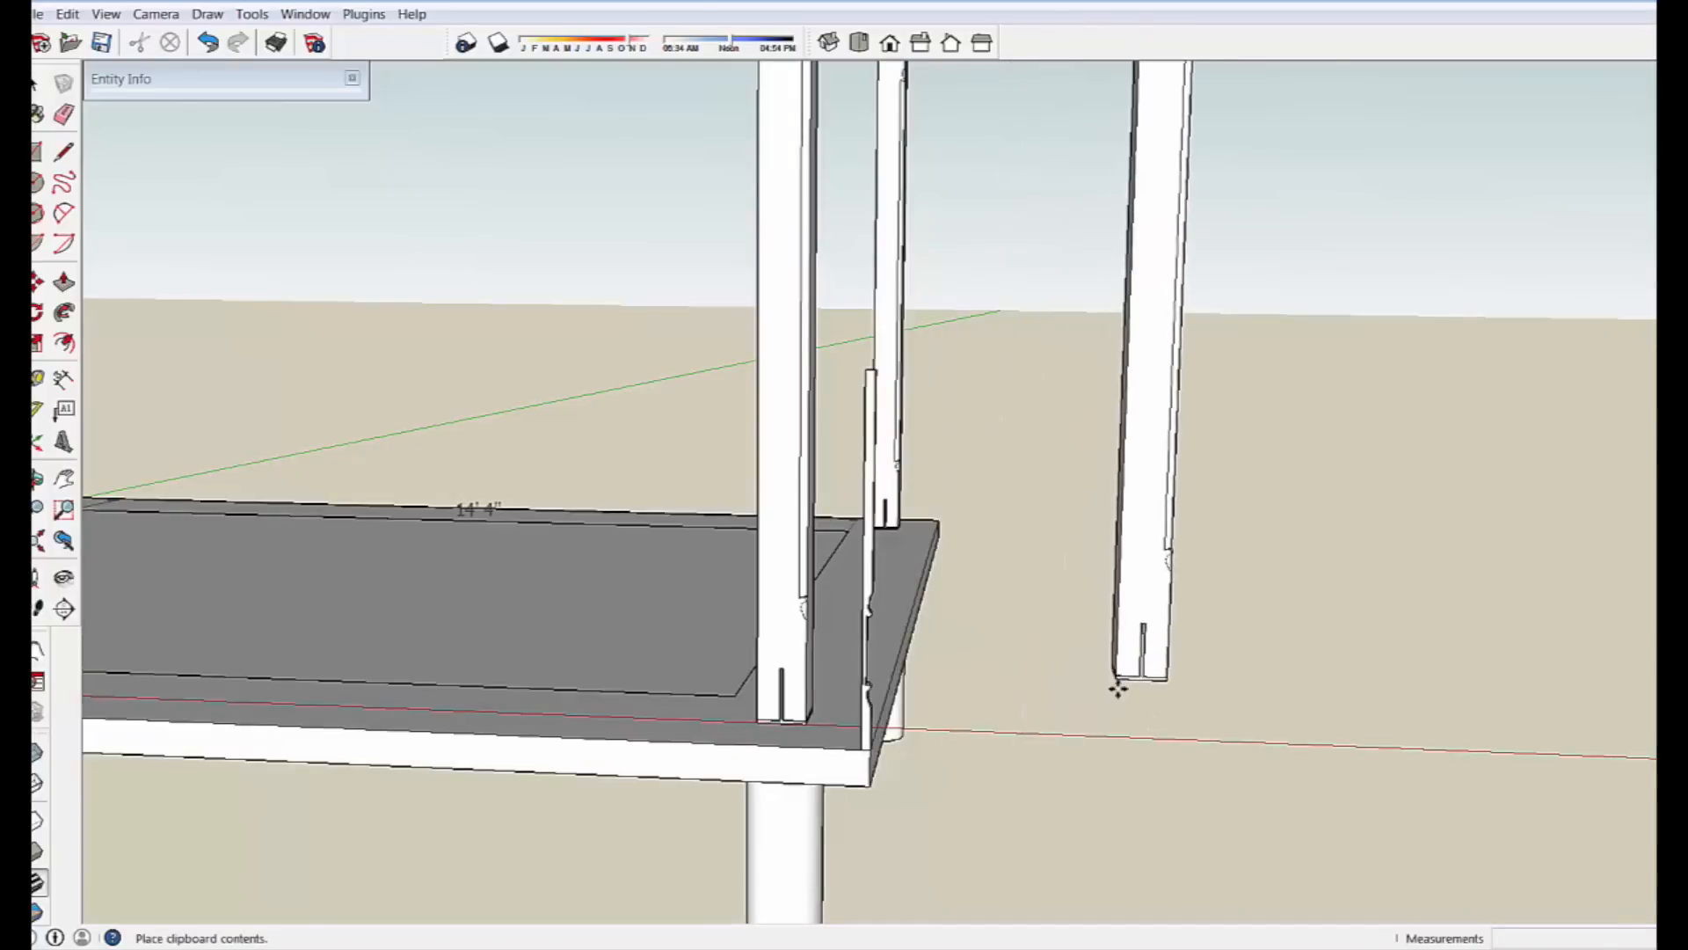
middle_drag(1284, 724, 1011, 791)
click(1118, 721)
Open the copied post for editing and draw two crossing diagonal lines on its top face to find the centre.
scroll(842, 890, up, 3)
middle_drag(842, 890, 565, 641)
key(space)
double_click(632, 428)
scroll(631, 429, down, 3)
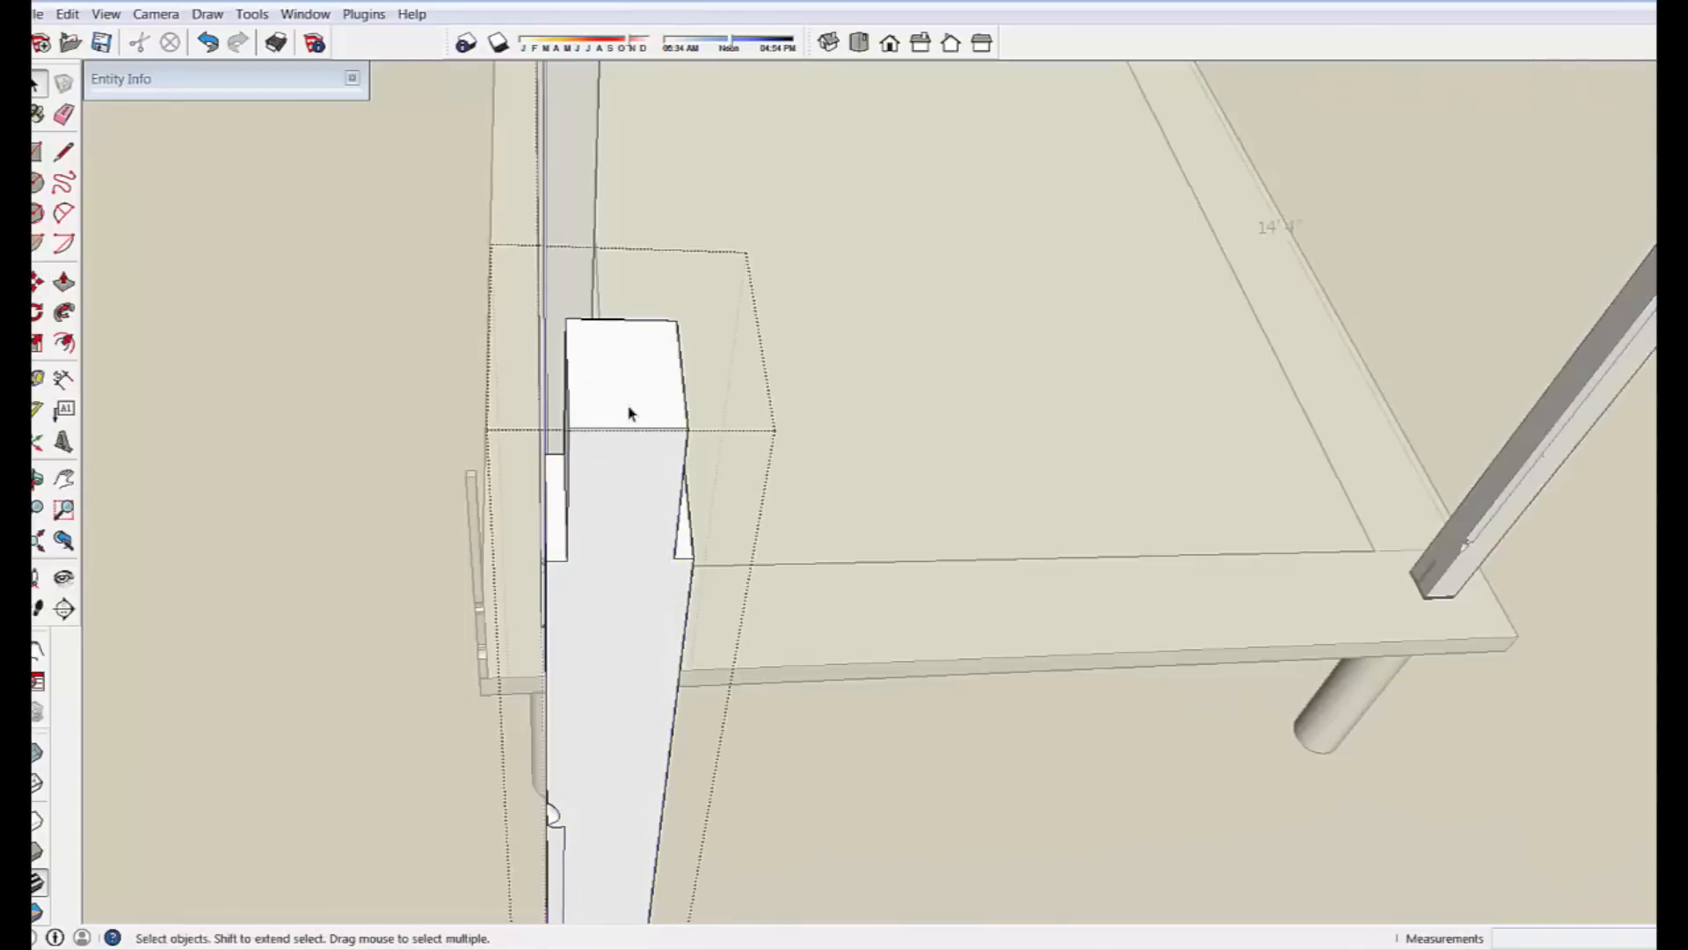
middle_drag(631, 428, 629, 414)
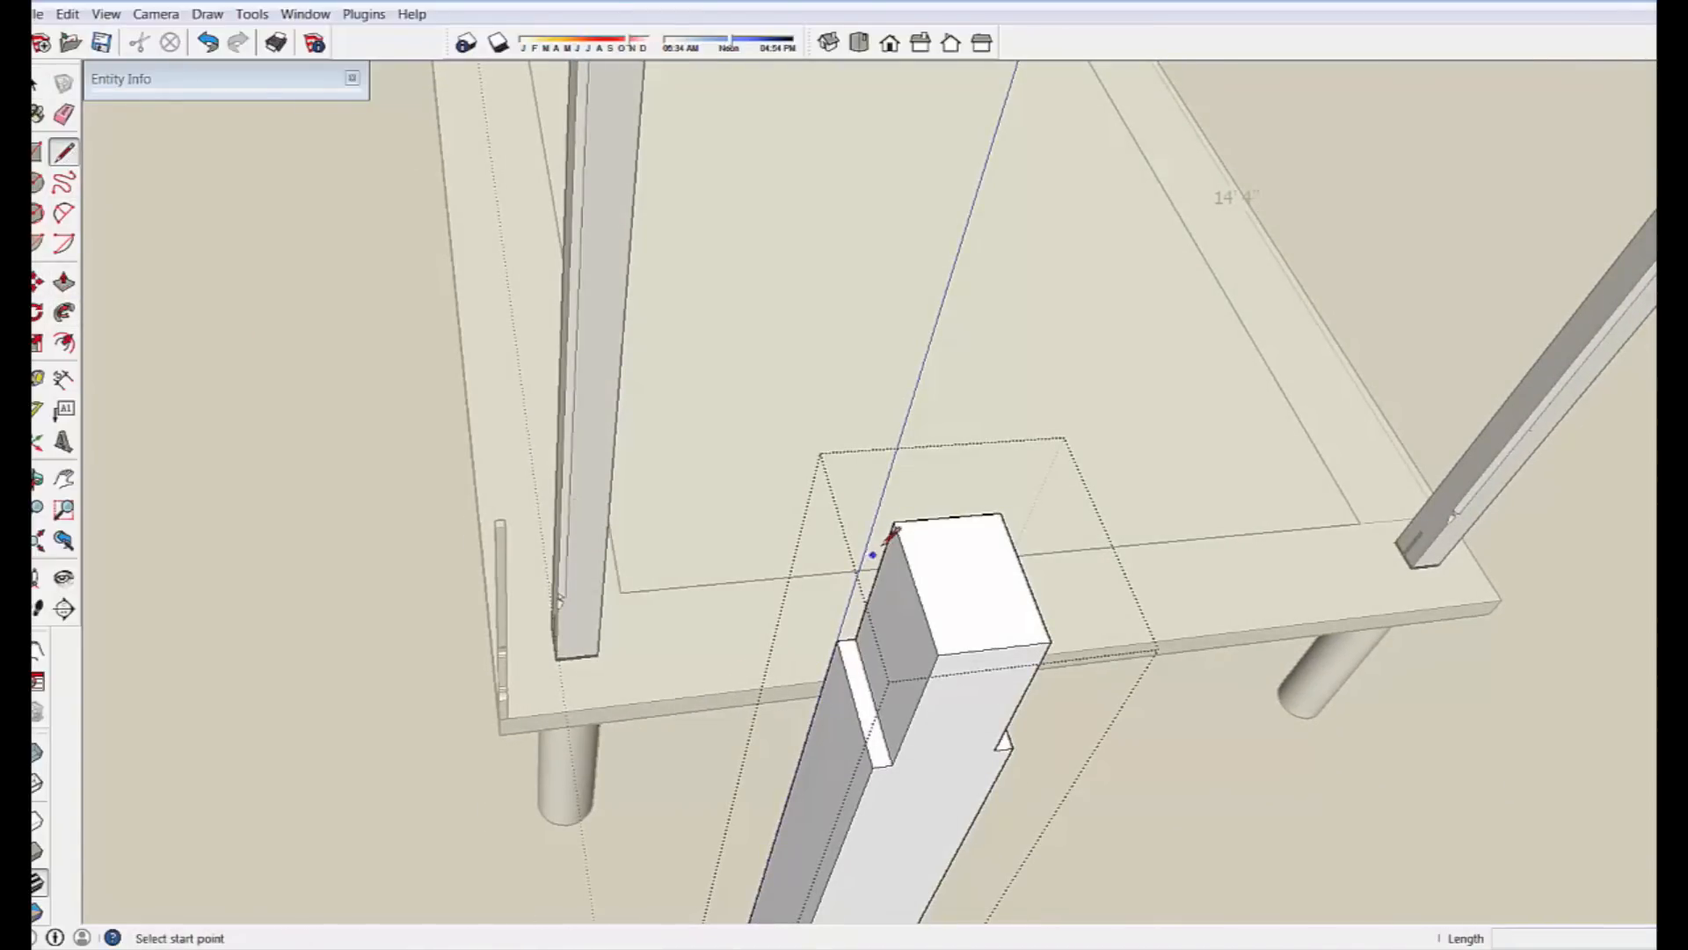
click(894, 522)
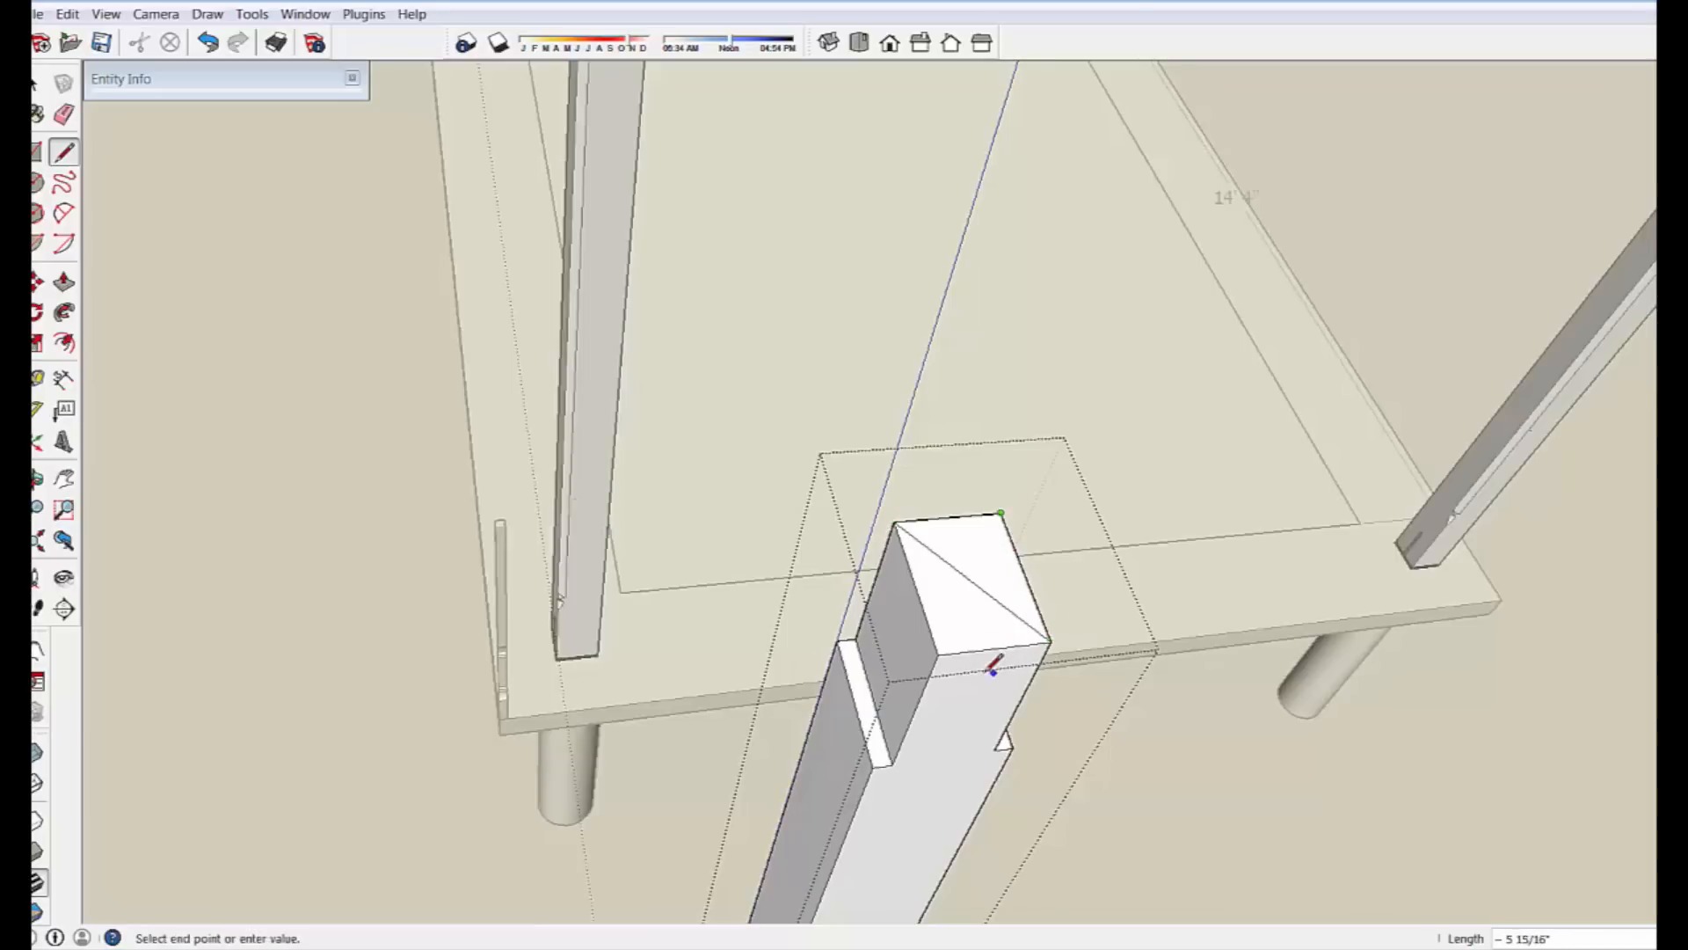
click(937, 654)
key(space)
Select the carved corner trim and make rotated copies on the post's other corner edges, centred where the top diagonals cross.
scroll(817, 851, down, 3)
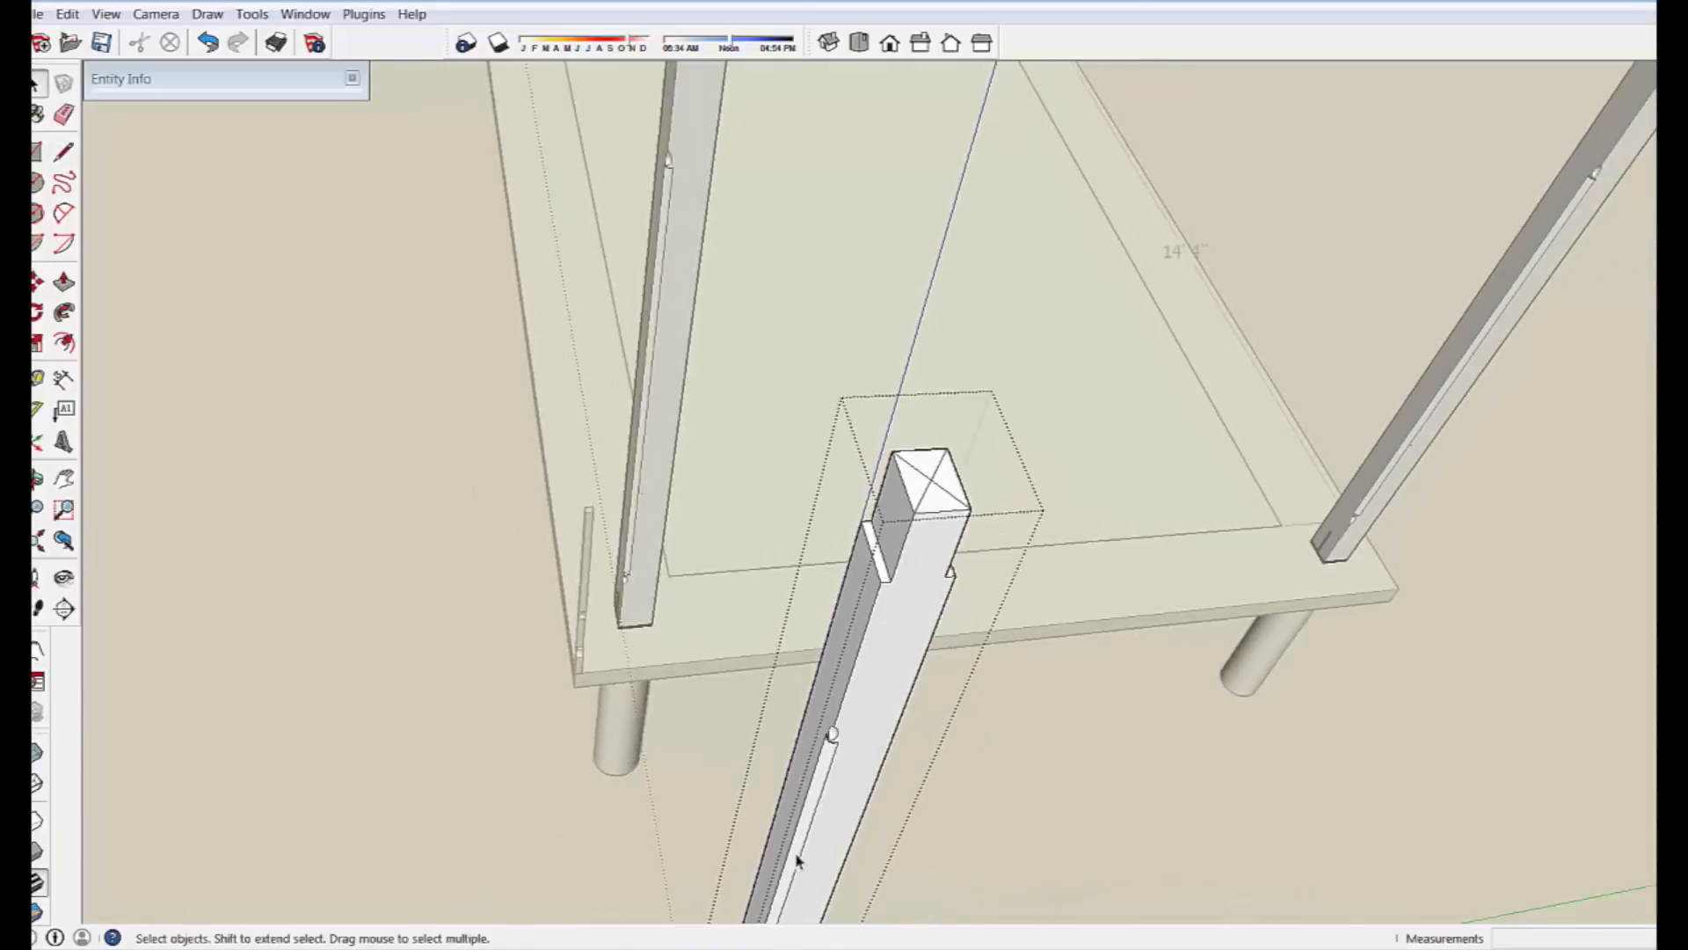
middle_drag(798, 859, 1052, 207)
drag(1054, 203, 1206, 792)
middle_drag(1205, 792, 214, 603)
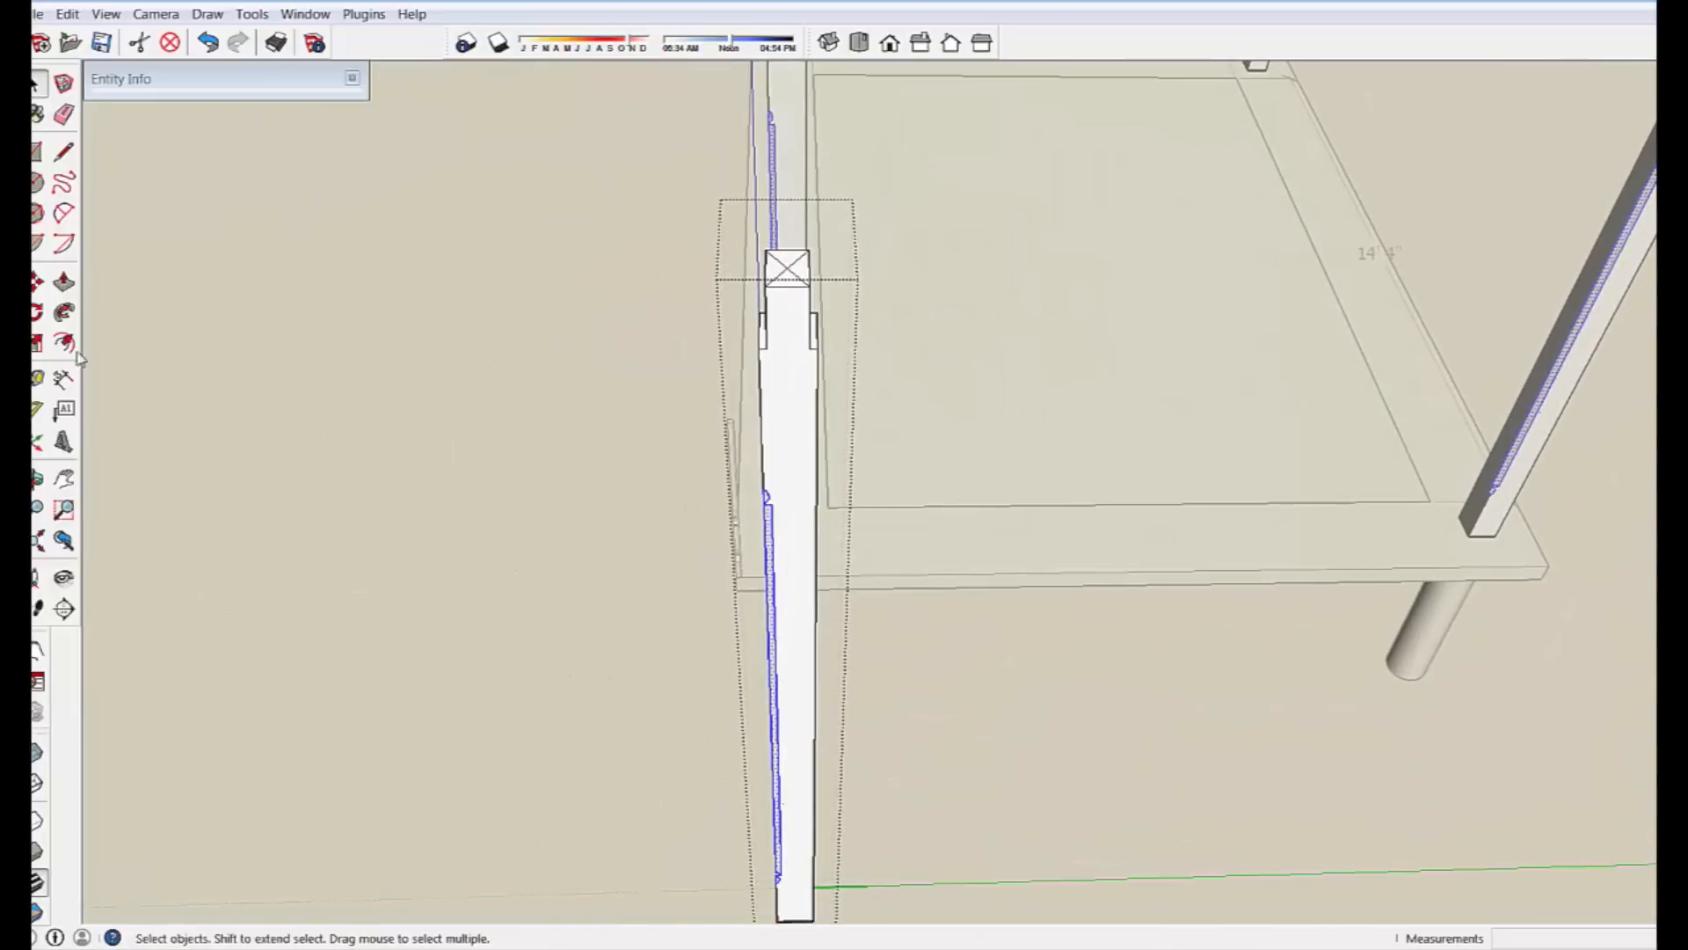
click(37, 314)
scroll(743, 581, up, 5)
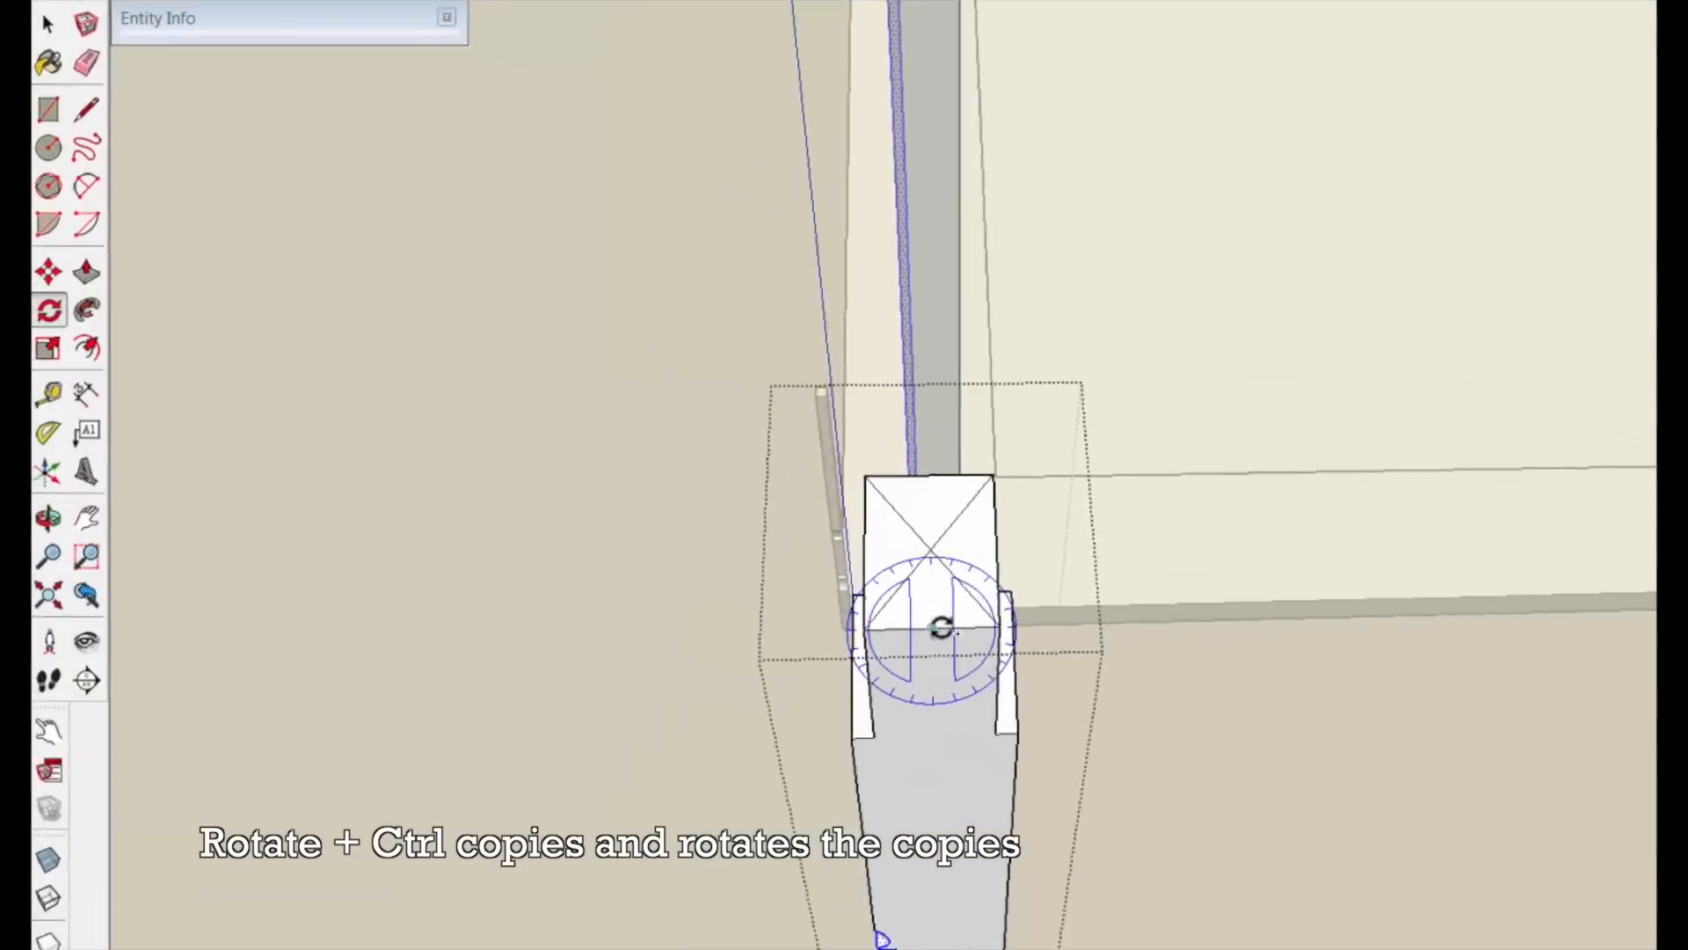
click(1107, 589)
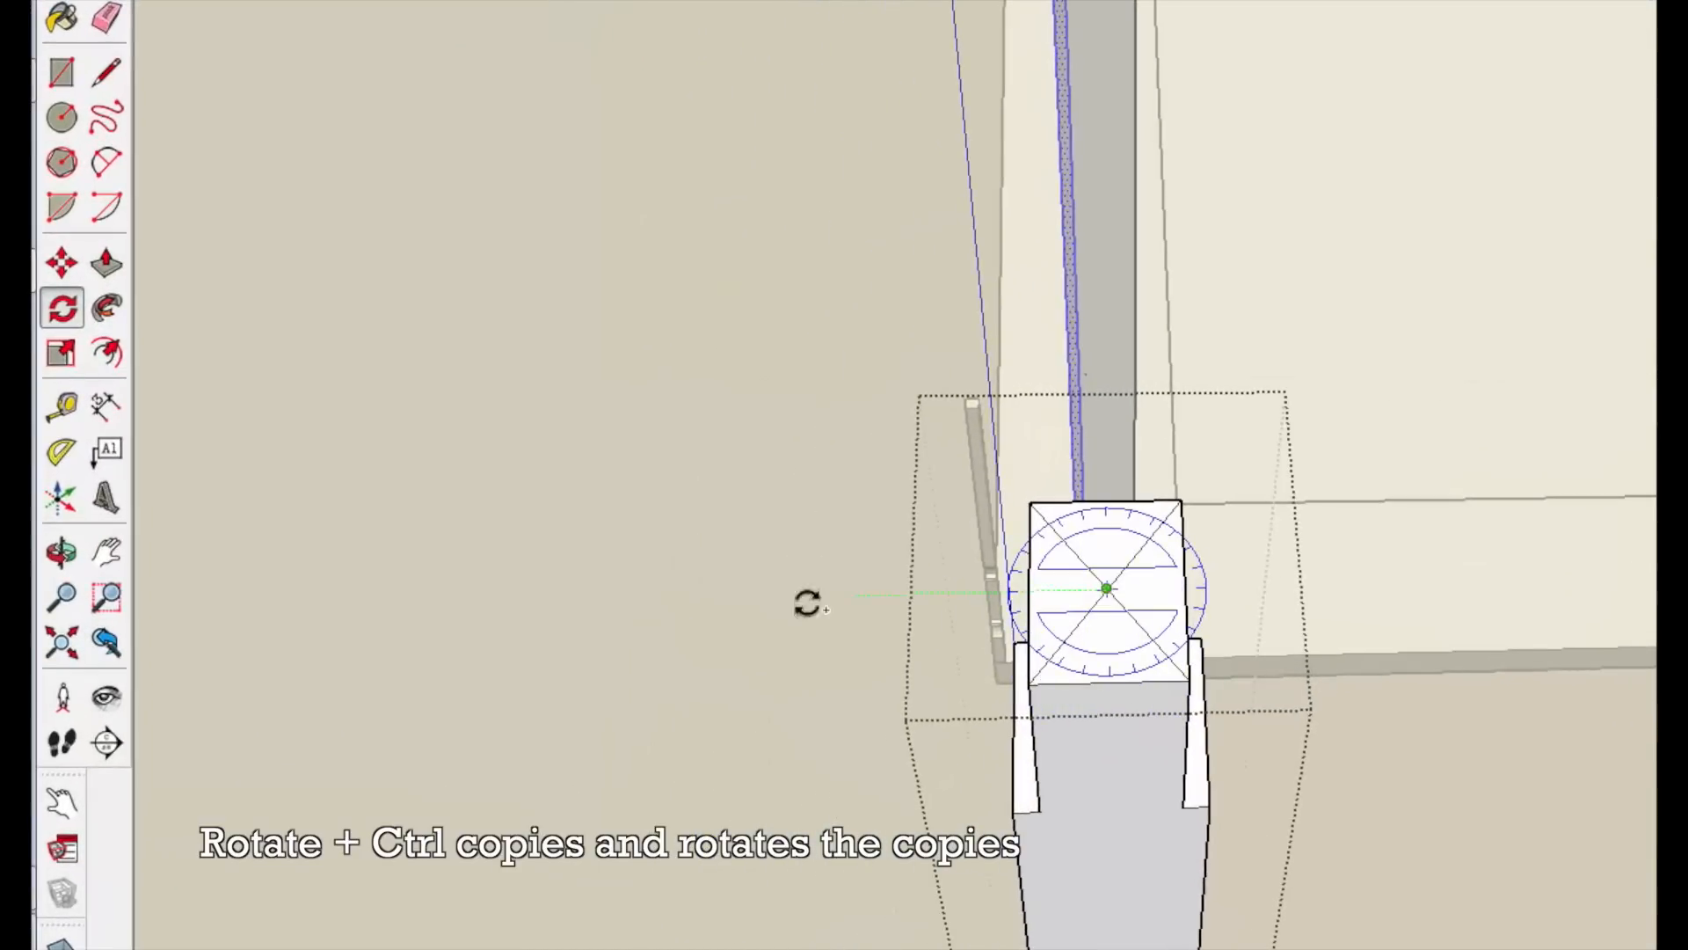
click(1104, 432)
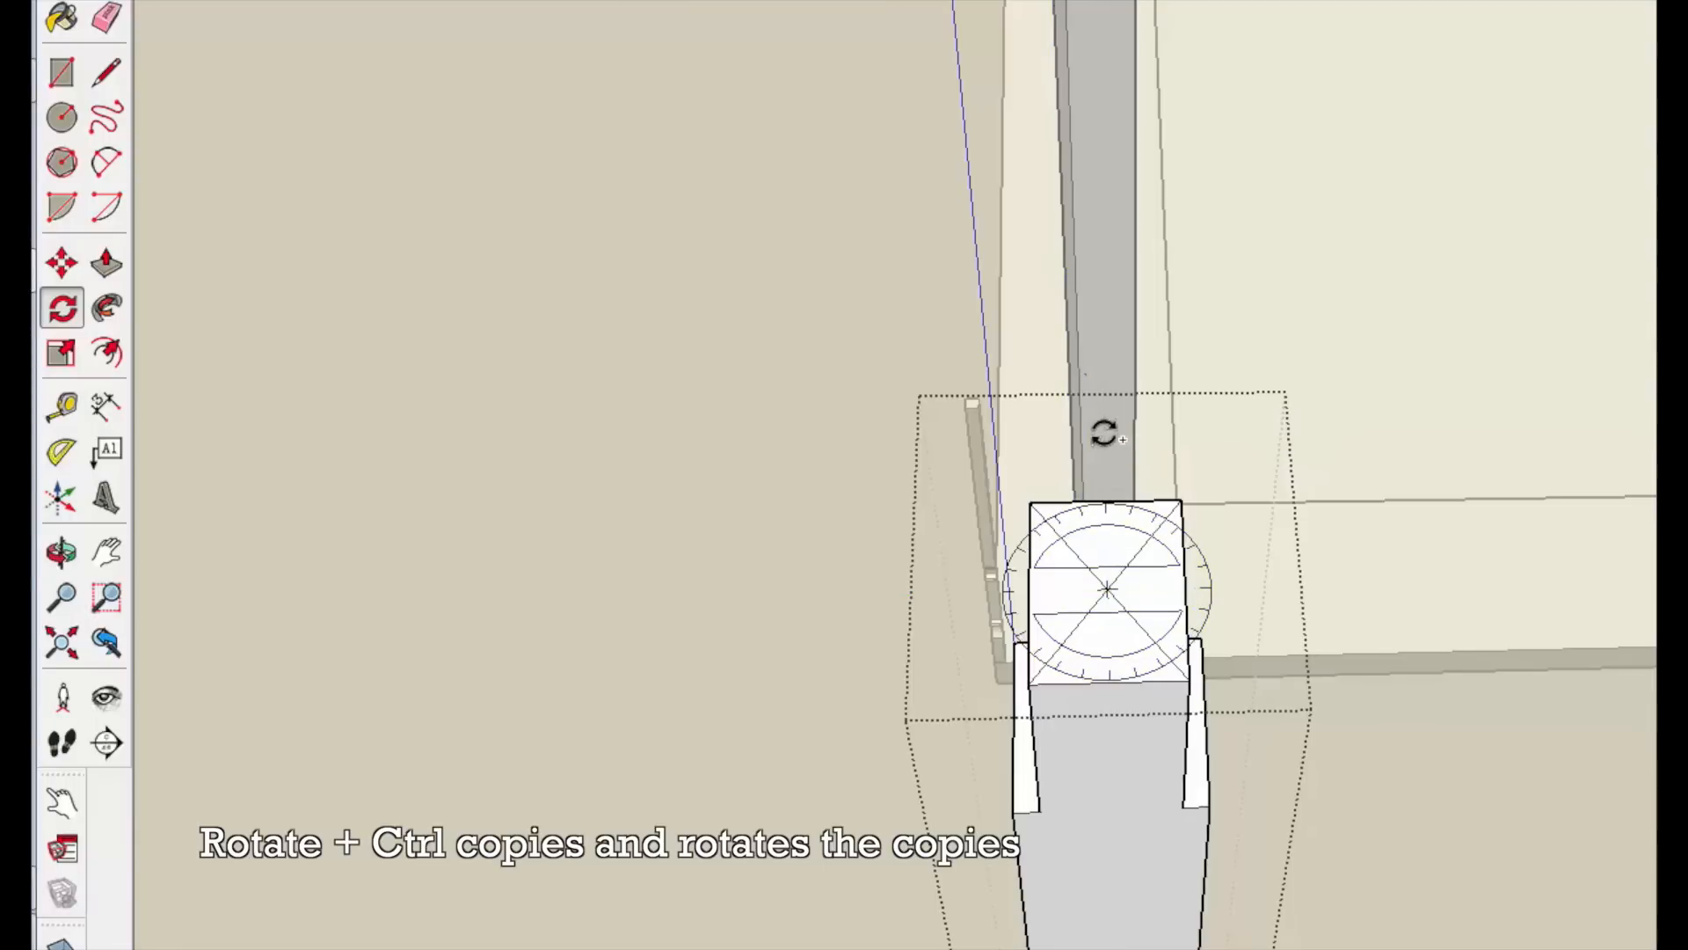
key(space)
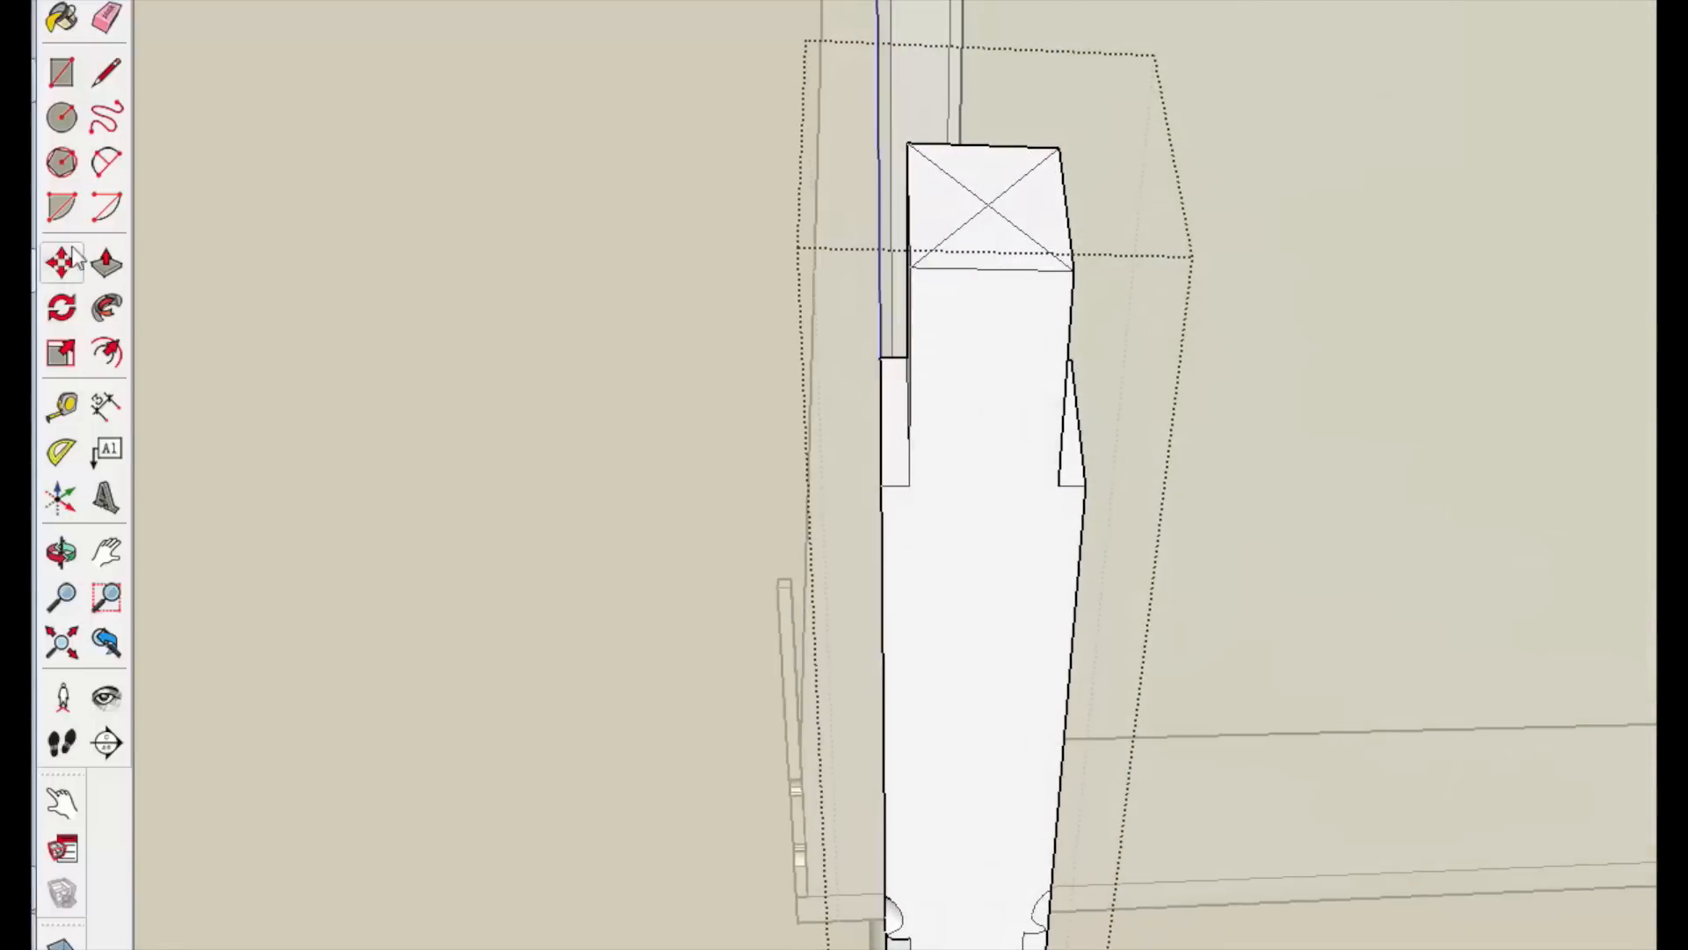
Erase the leftover corner edges along the copied trims, leave the post's editing and delete the spare post beside the platform.
click(105, 20)
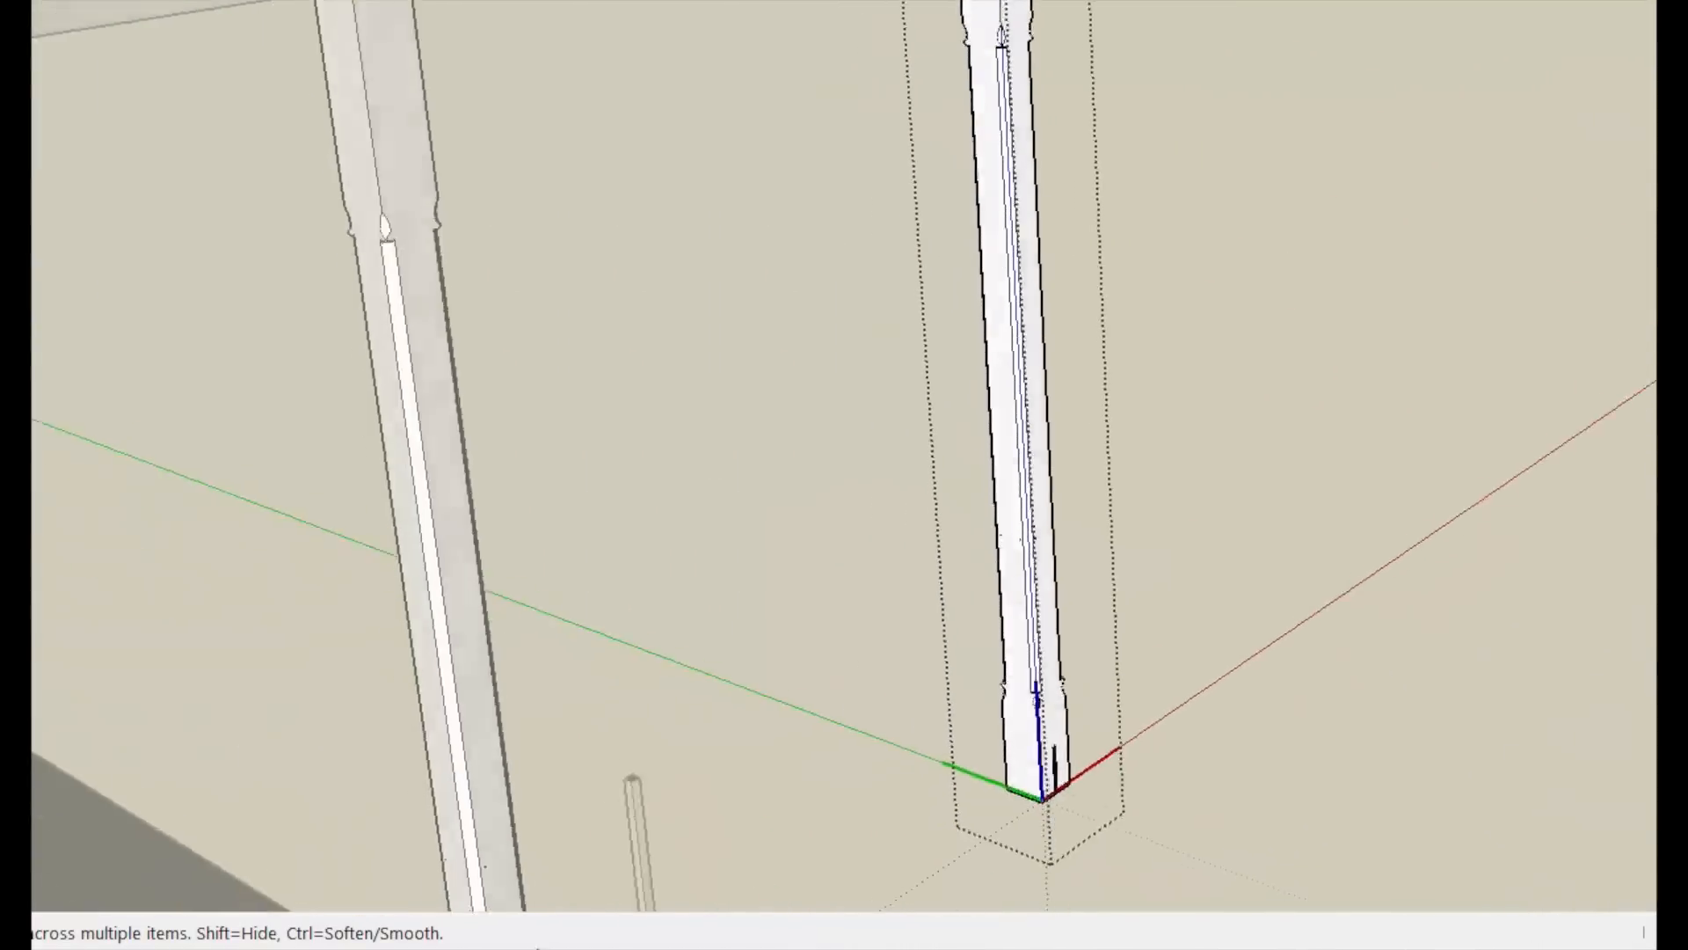
key(space)
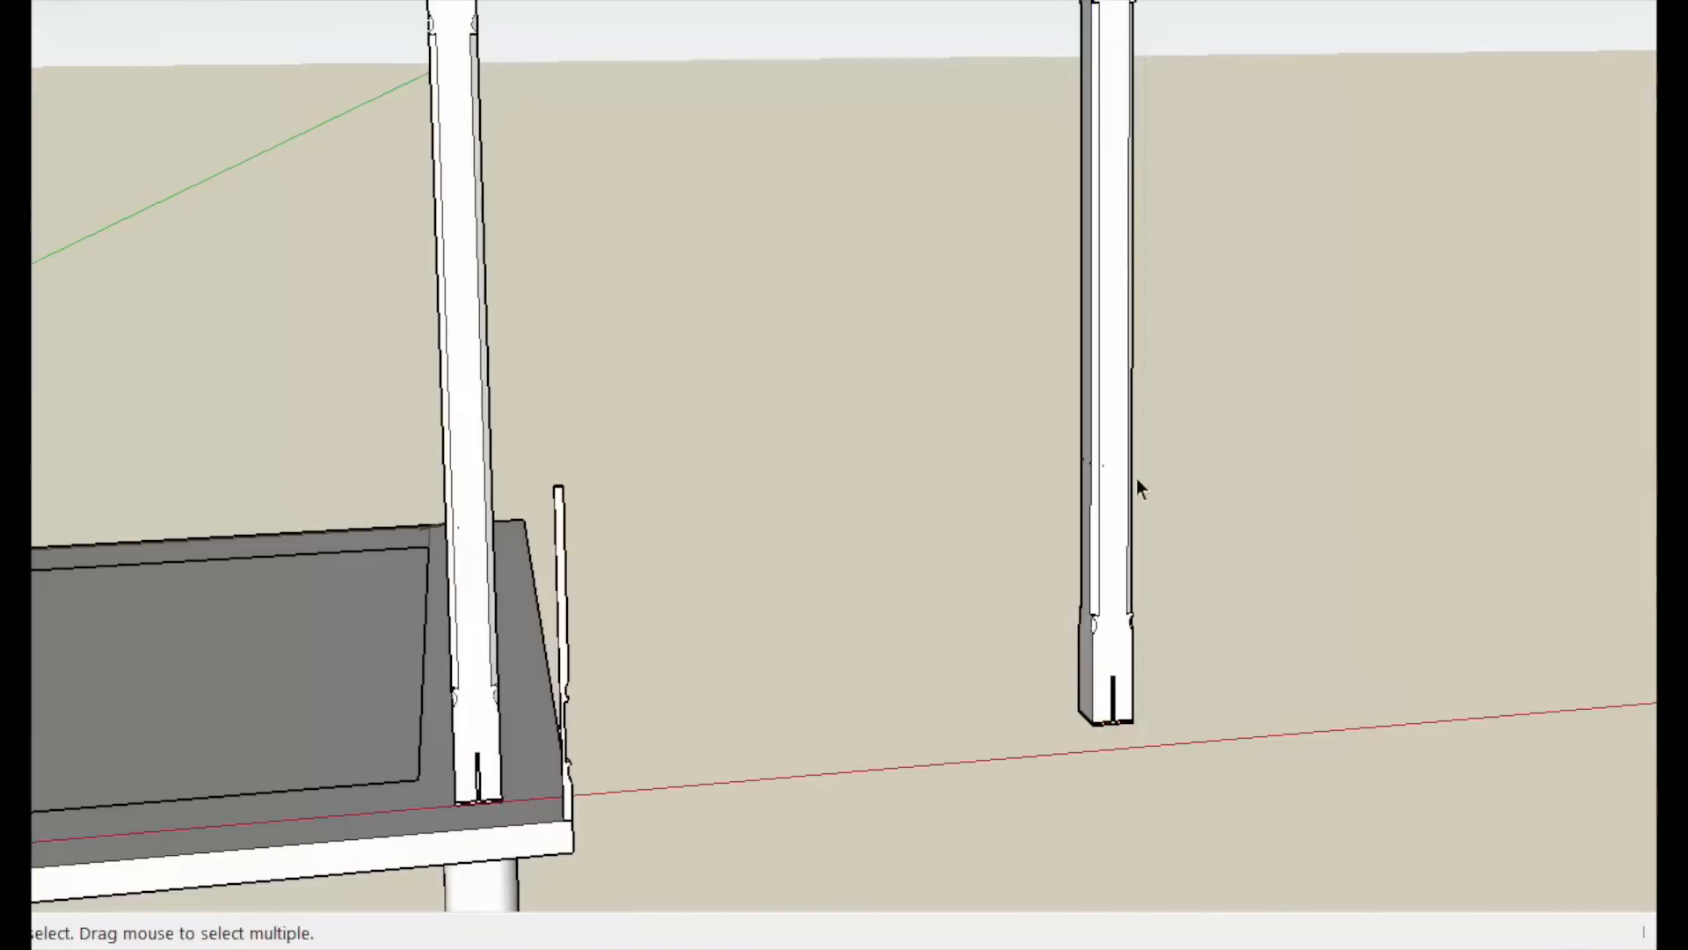
click(1118, 483)
key(Delete)
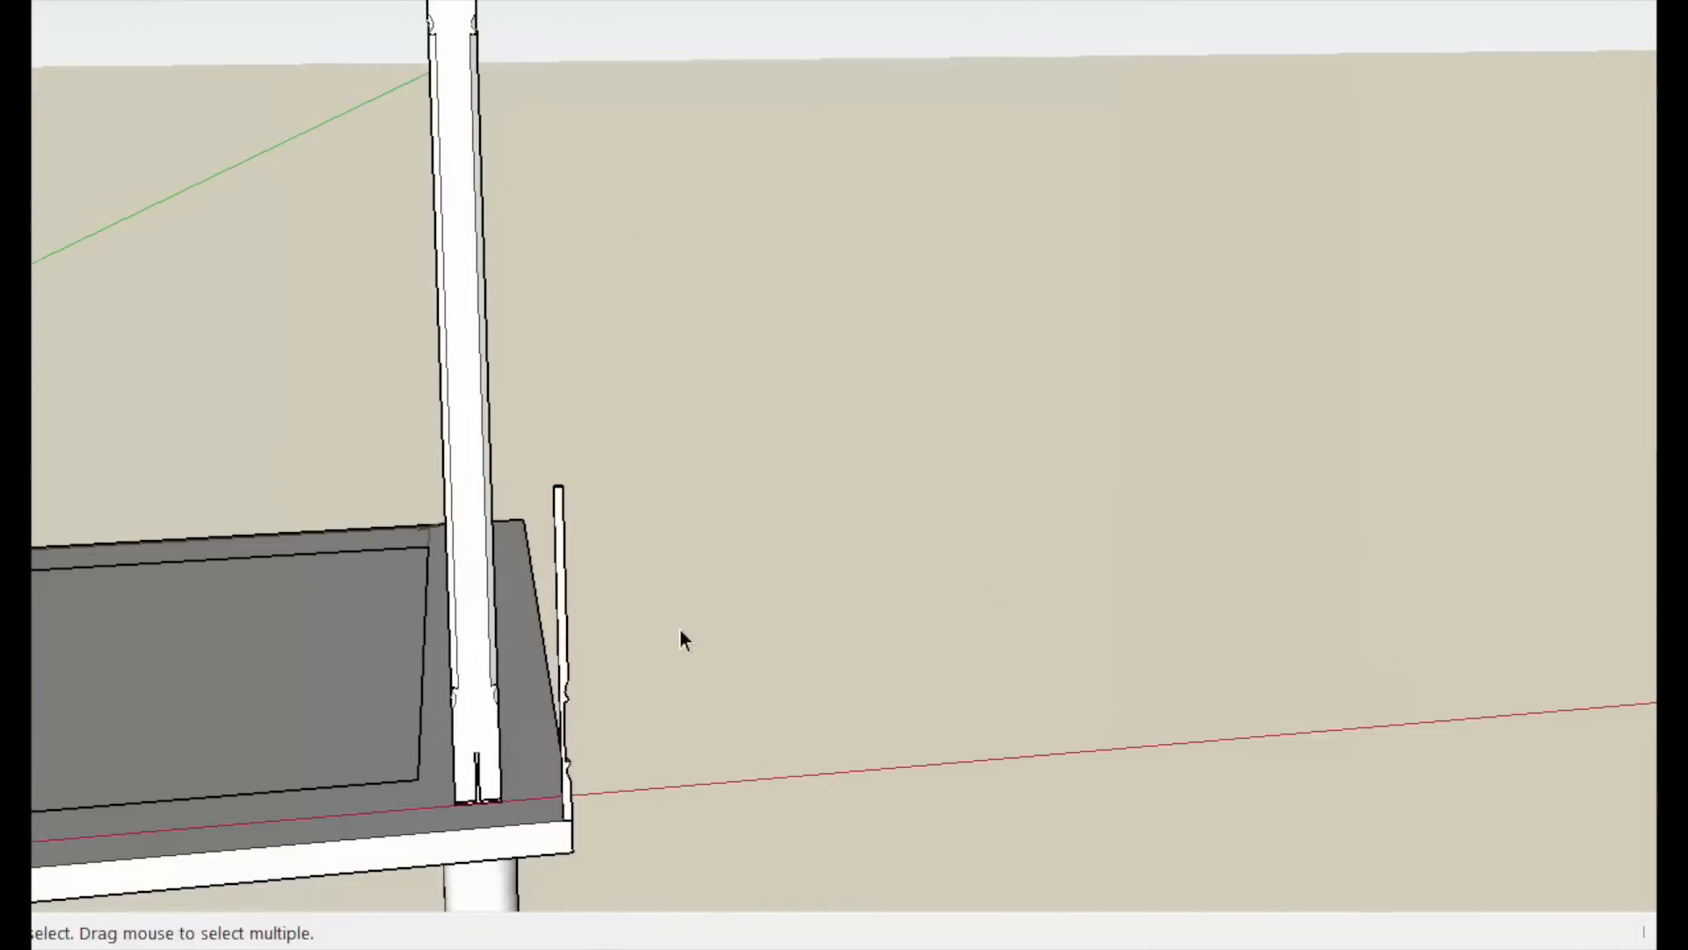